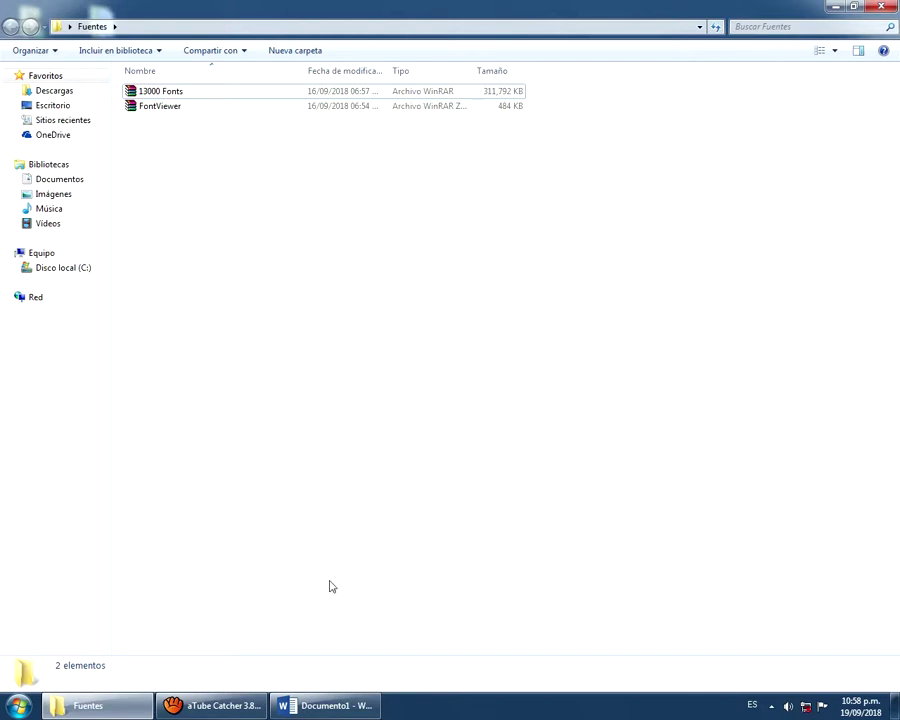
Switch to the open Word document containing the word PRUEBA
right_click(575, 714)
left_click(396, 684)
mouse_move(356, 702)
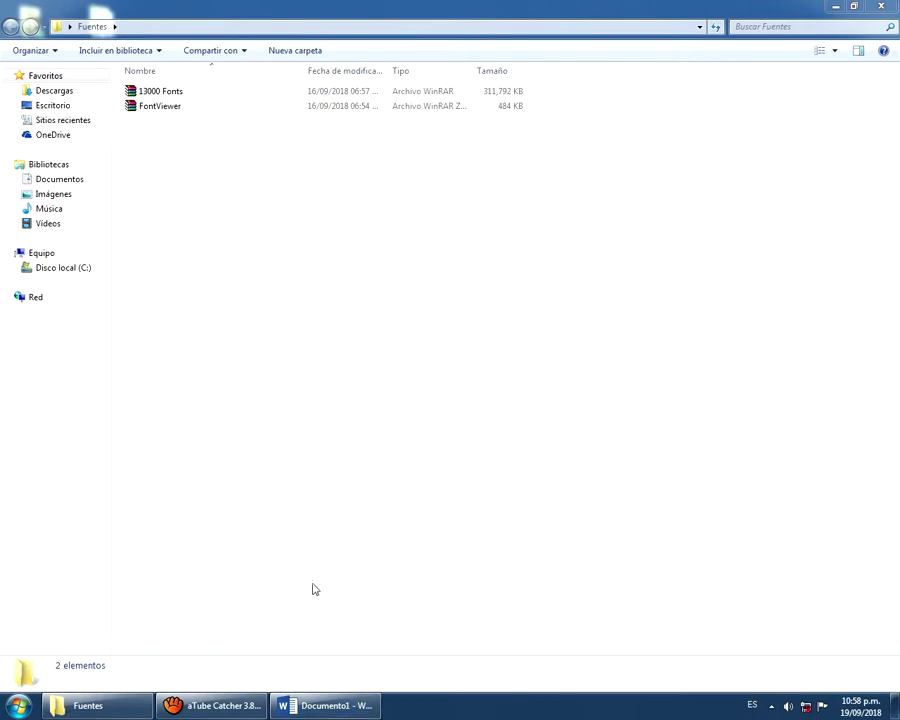
left_click(315, 708)
left_click(531, 245)
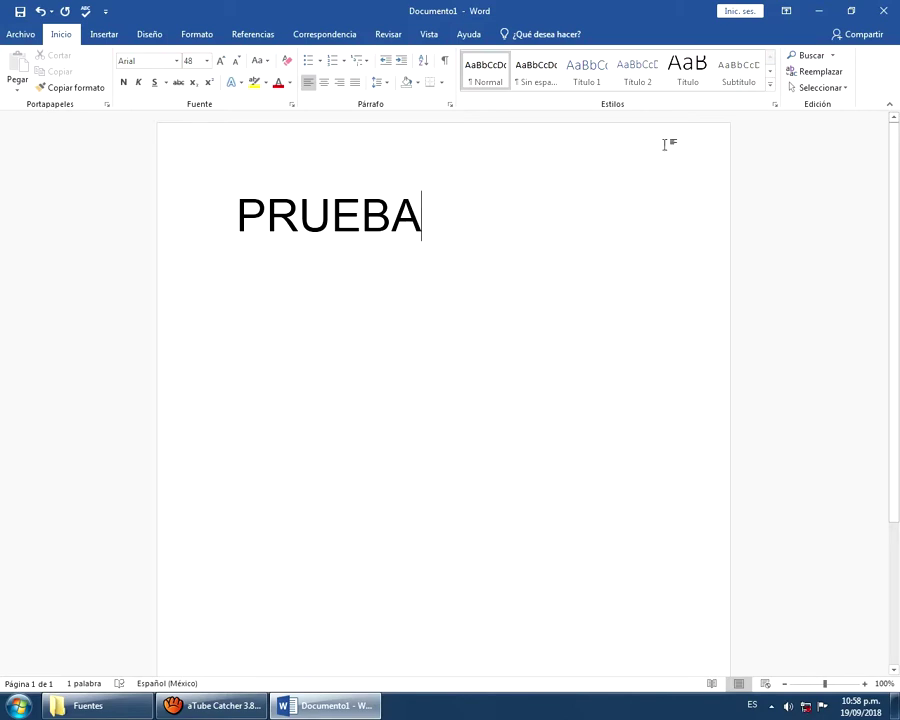
Set the font of the word PRUEBA to SEGA LOGO FONT
triple_click(257, 237)
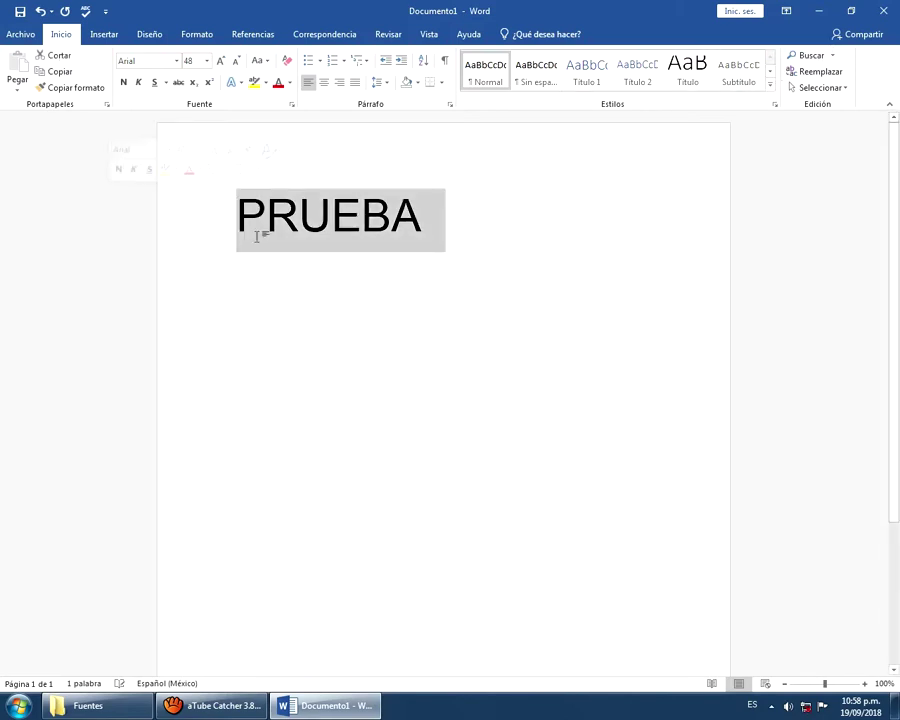
left_click(167, 64)
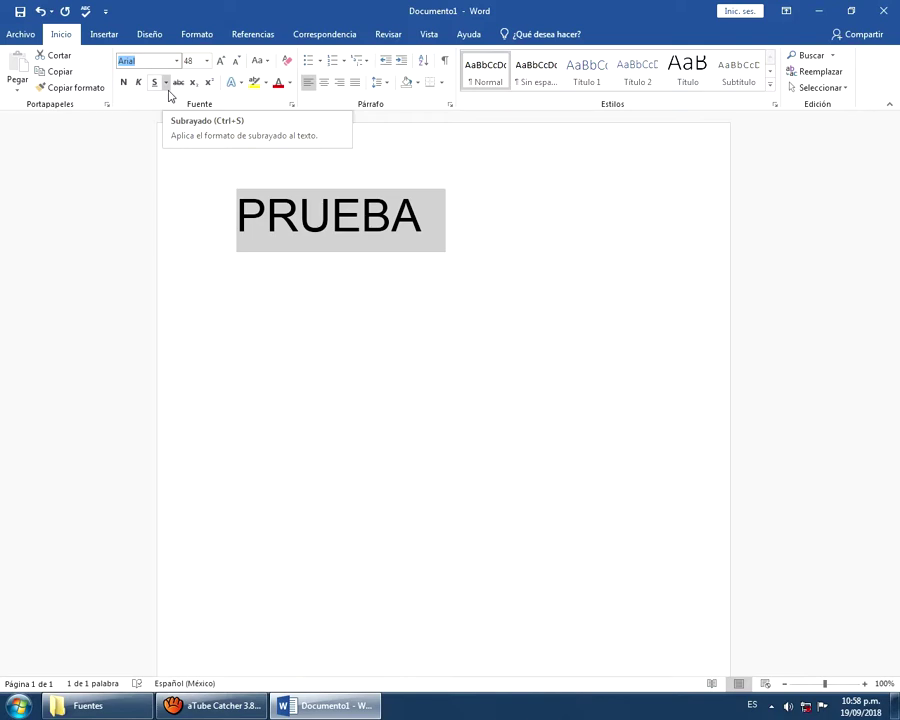
type("SEGA LOGO F")
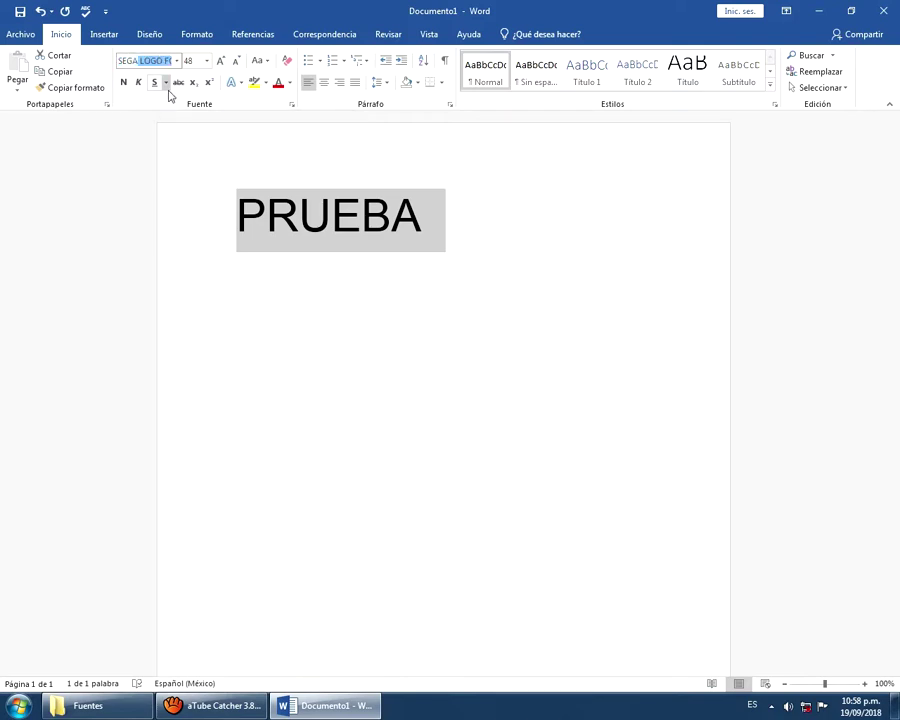
key("Return")
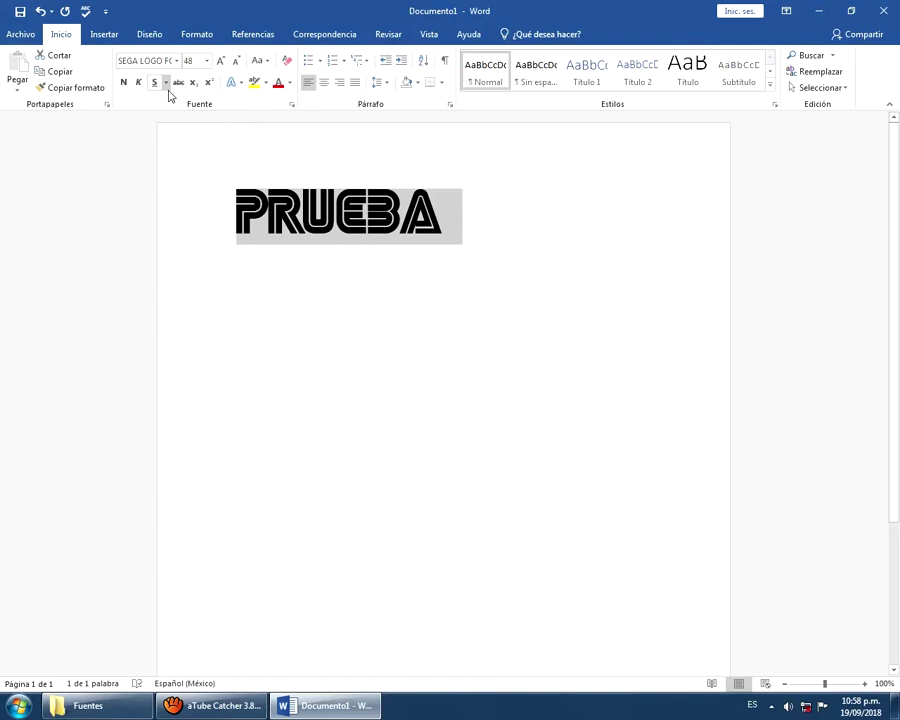
Add the word SEGA after PRUEBA as a sample of the font and delete it again
left_click(450, 222)
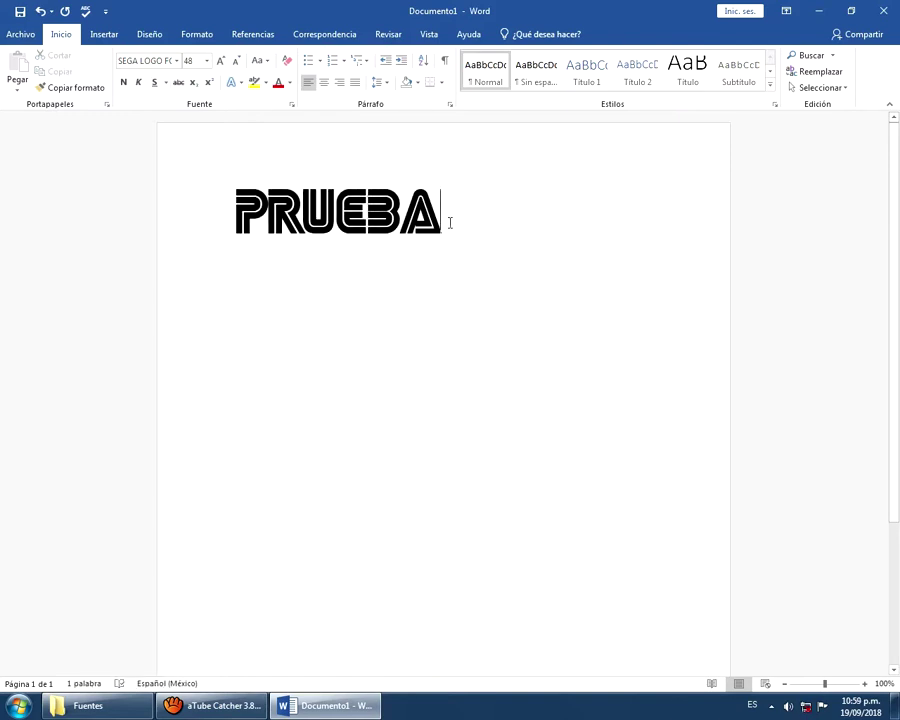
type("SEGA")
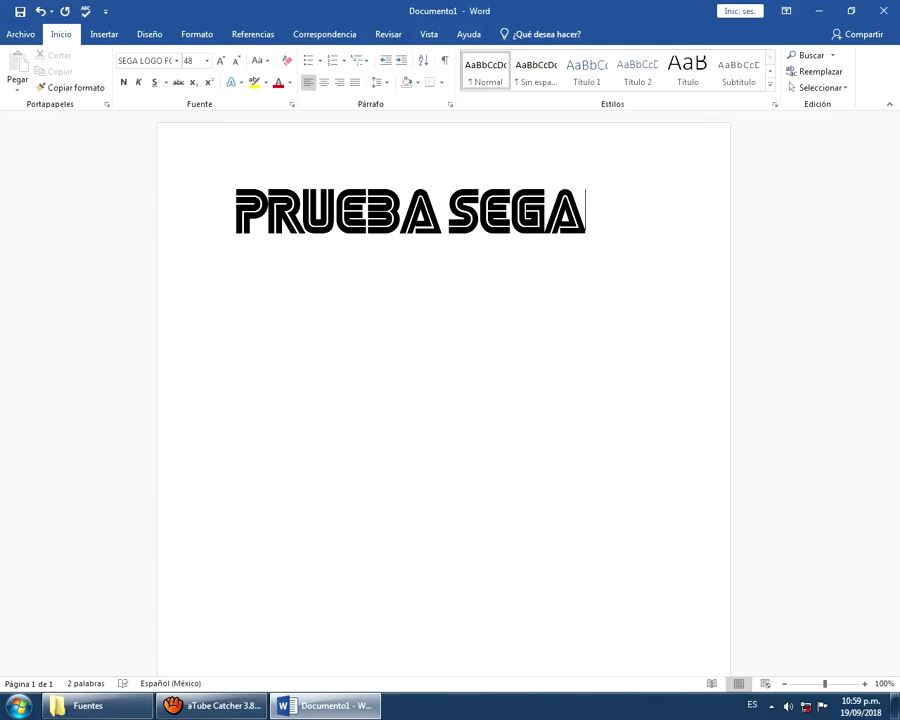
key("BackSpace")
key("BackSpace")
key("BackSpace")
key("BackSpace")
key("BackSpace")
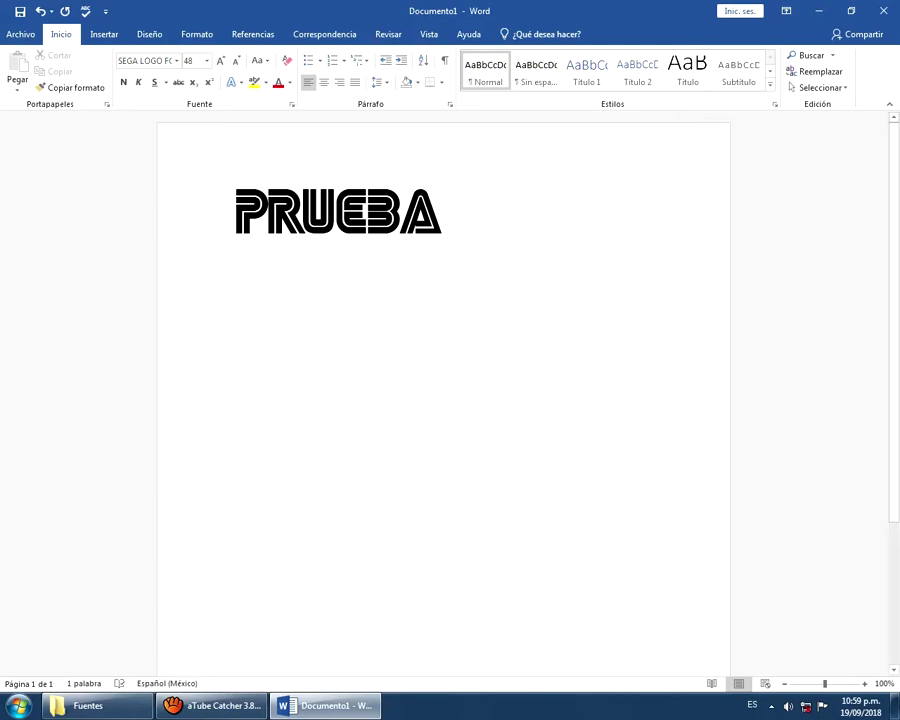
Examine the names and previews of the installed fonts in the document's font list
left_click(140, 60)
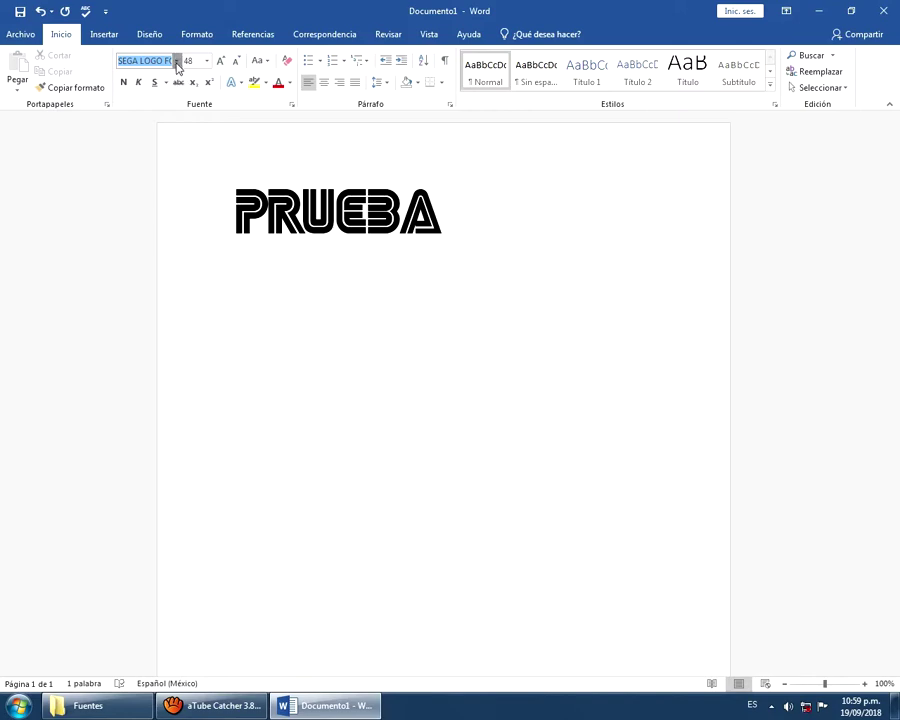
left_click(177, 61)
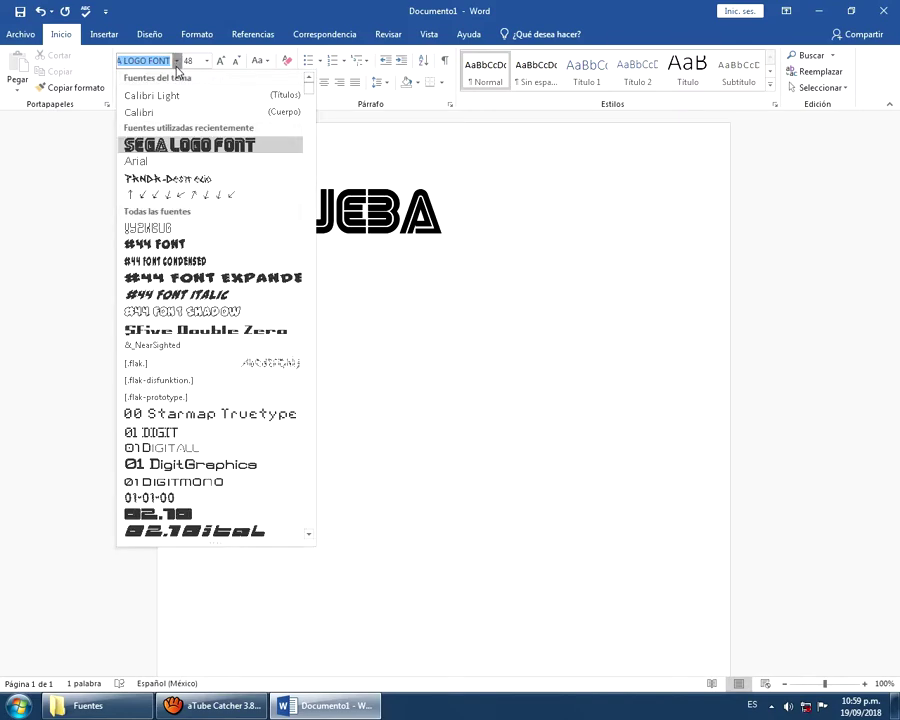
scroll(235, 193, "down", 3)
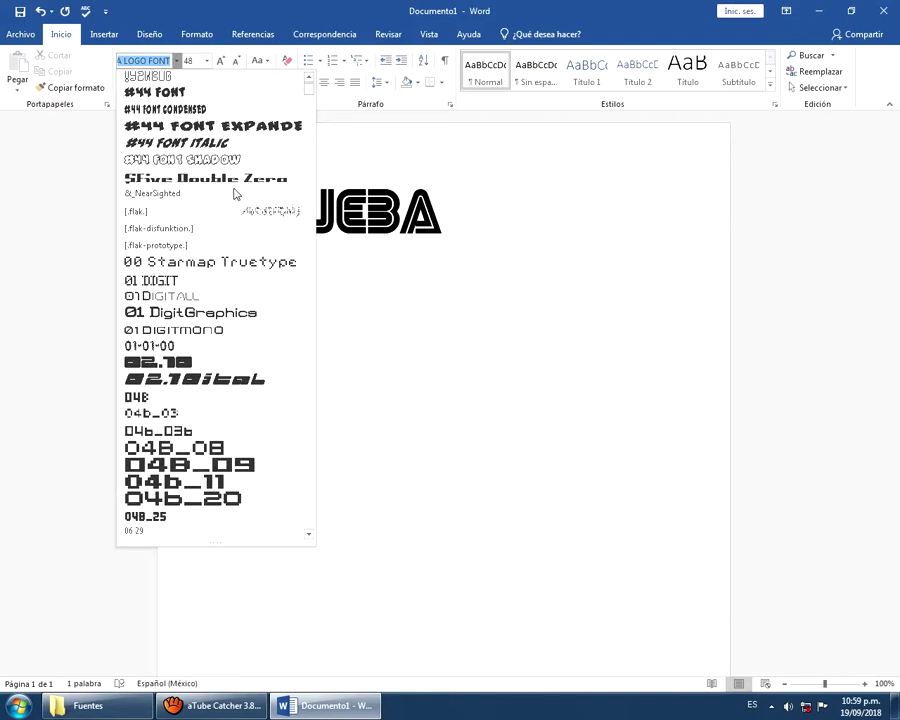
scroll(227, 195, "down", 5)
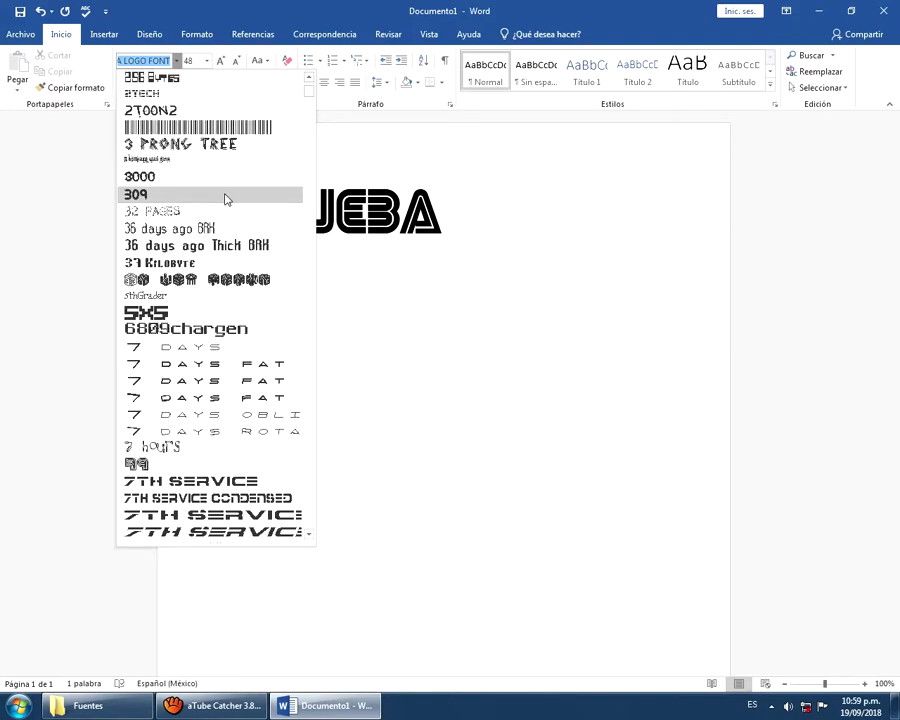
scroll(215, 203, "down", 5)
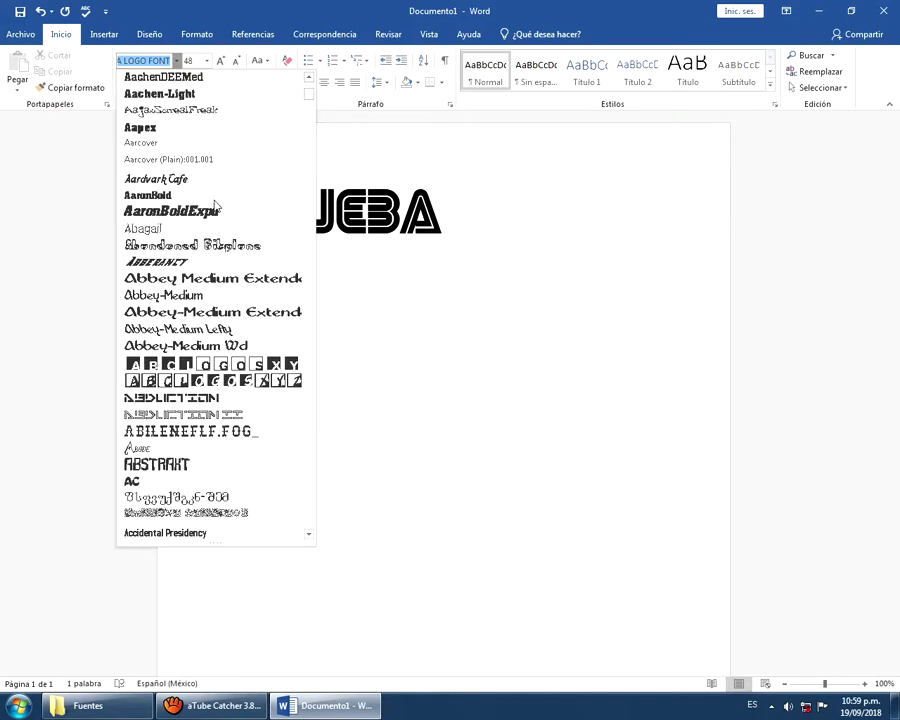
scroll(205, 200, "down", 5)
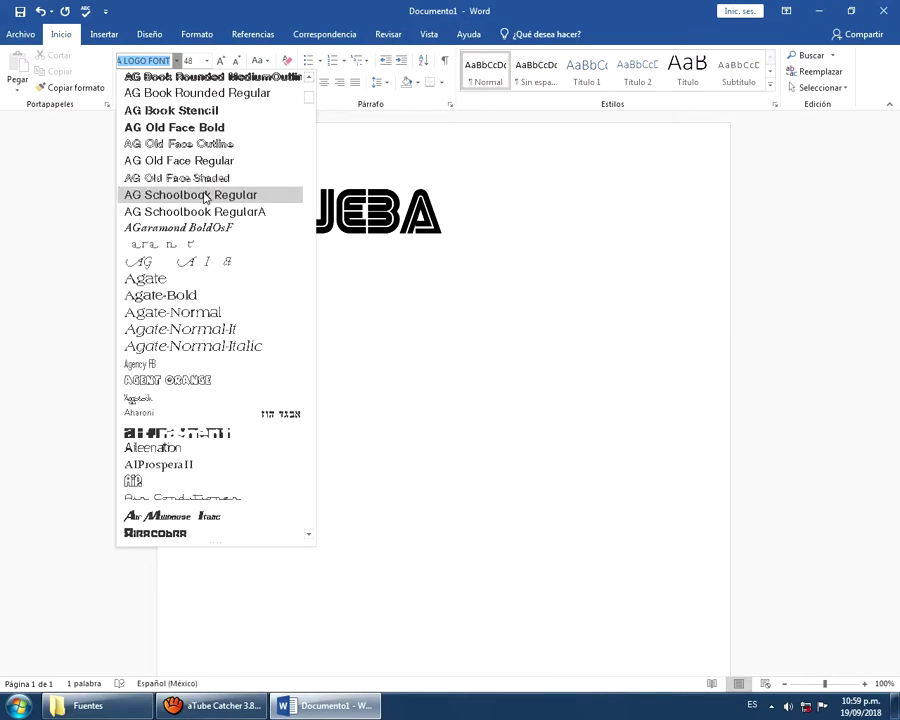
scroll(204, 197, "down", 5)
scroll(206, 205, "down", 5)
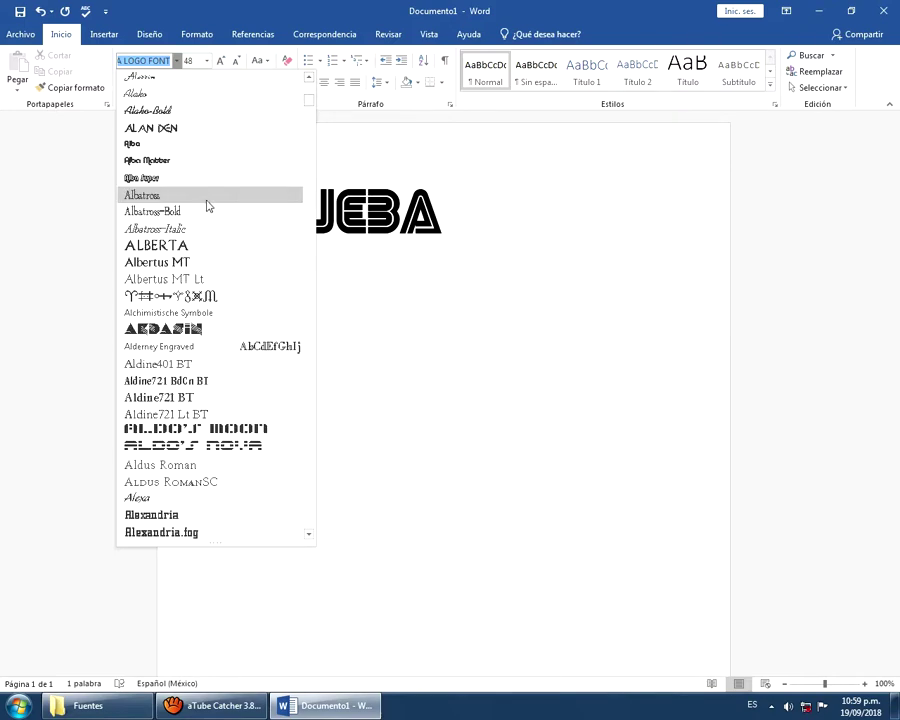
scroll(210, 204, "down", 10)
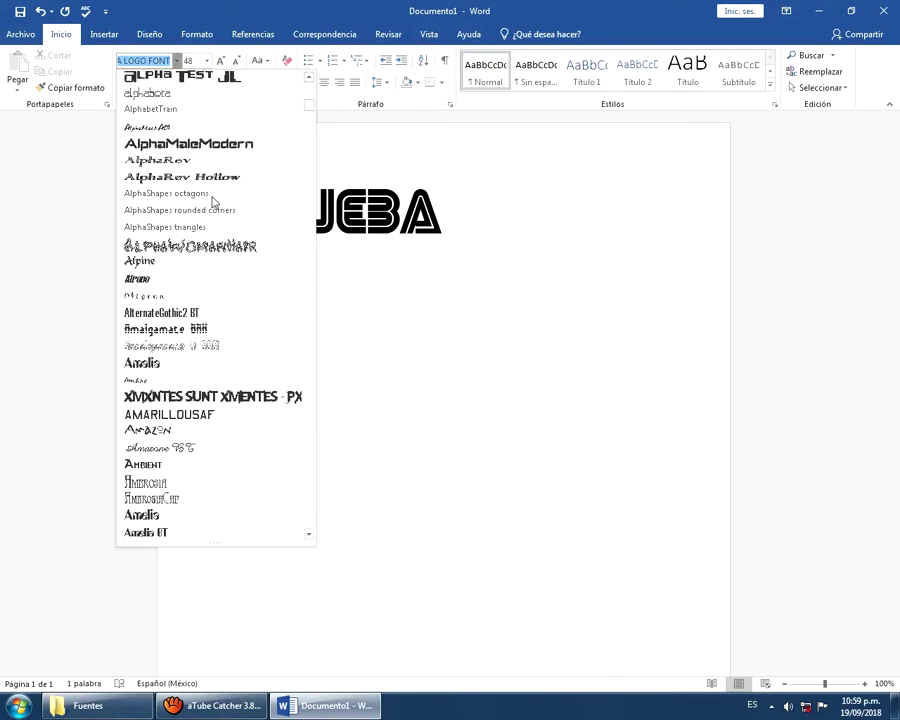
scroll(213, 201, "down", 5)
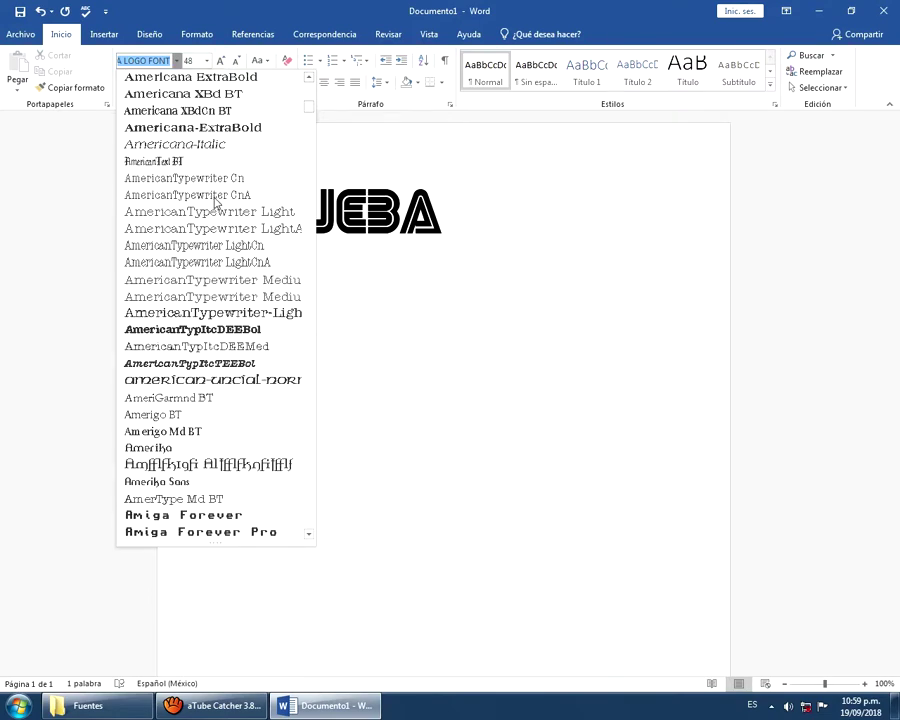
scroll(213, 203, "down", 5)
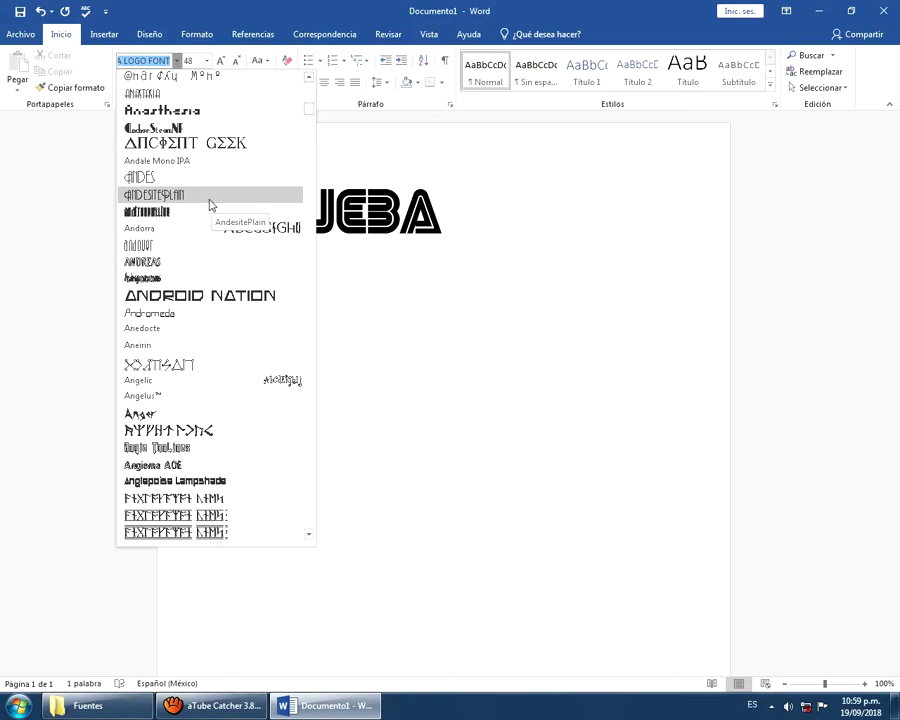
Try the Arcadia A font at the end of the PRUEBA line and undo the last change
mouse_move(309, 108)
left_mouse_down()
mouse_move(301, 201)
mouse_move(309, 125)
left_mouse_up()
left_click(221, 161)
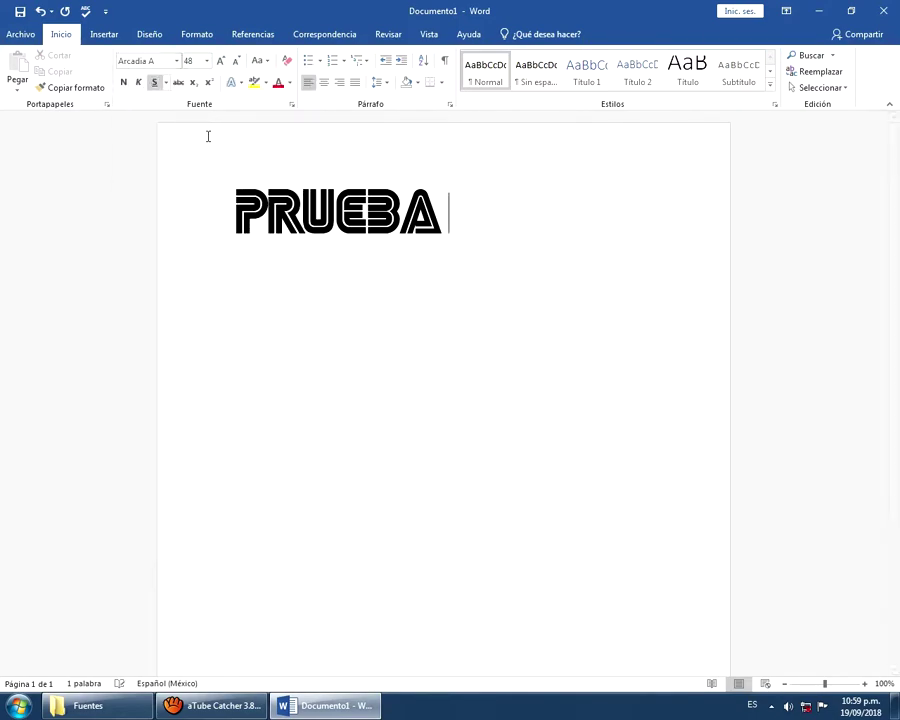
key("ctrl+z")
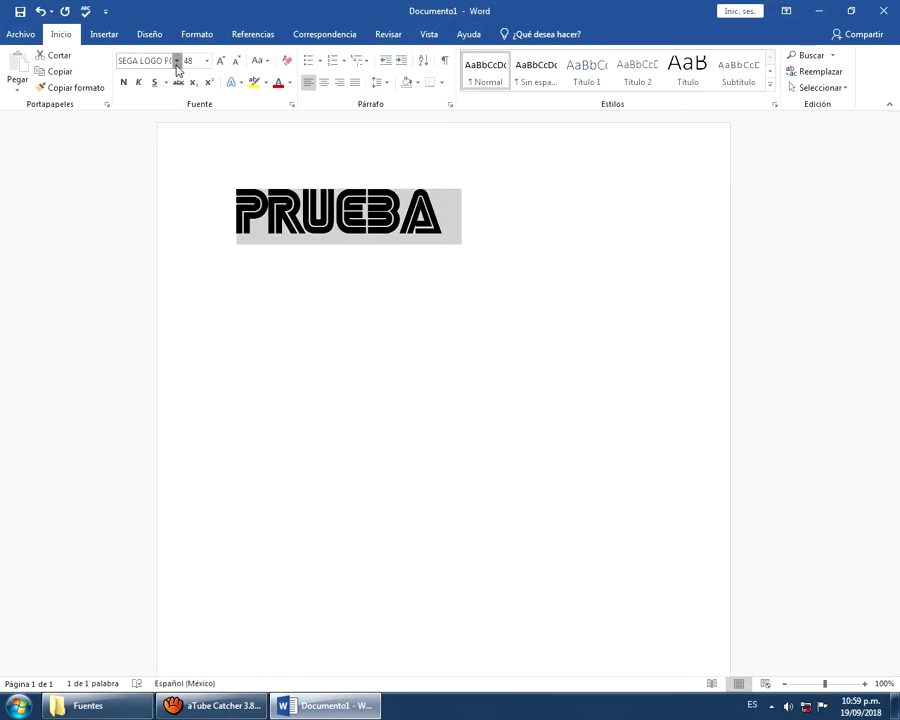
Set the font of the selected word PRUEBA to PANDA-Desprecio
left_click(177, 61)
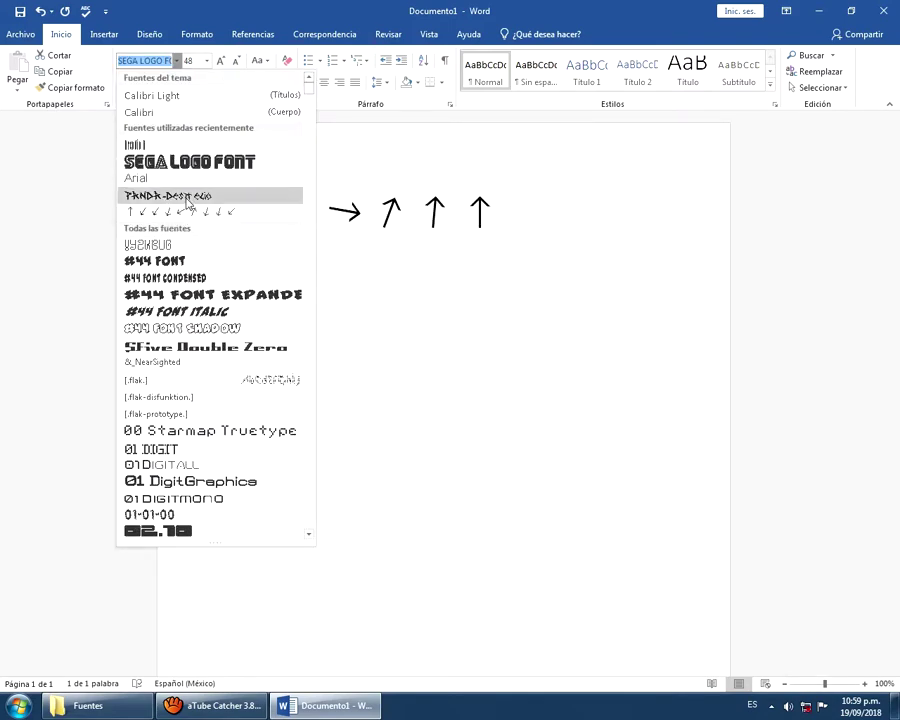
left_click(188, 198)
left_click(185, 208)
left_click(160, 61)
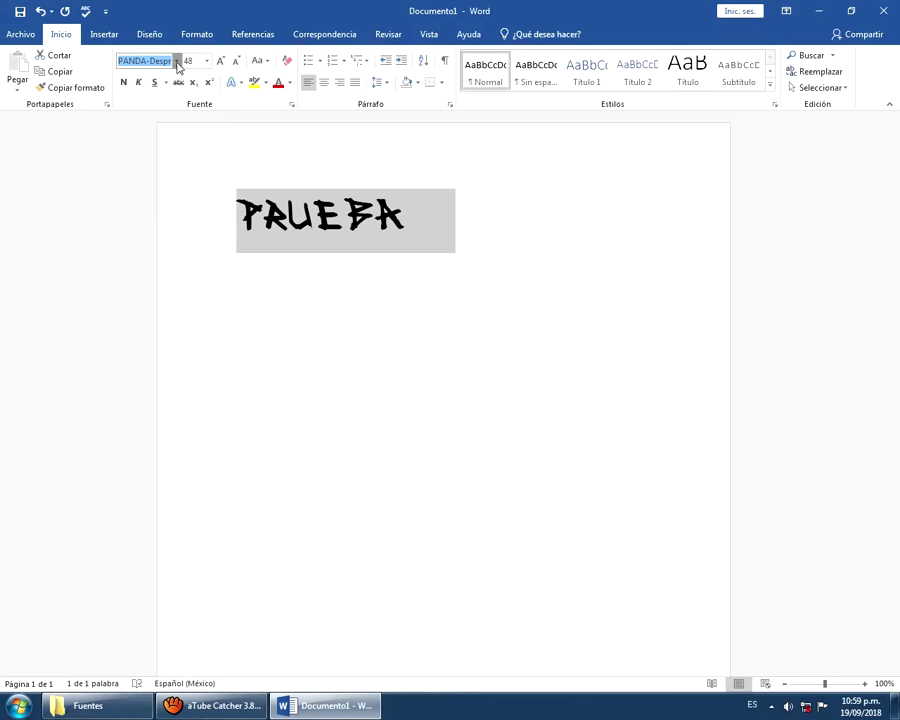
Set the font of PRUEBA to #44 Font Expanded and deselect the word
left_click(177, 61)
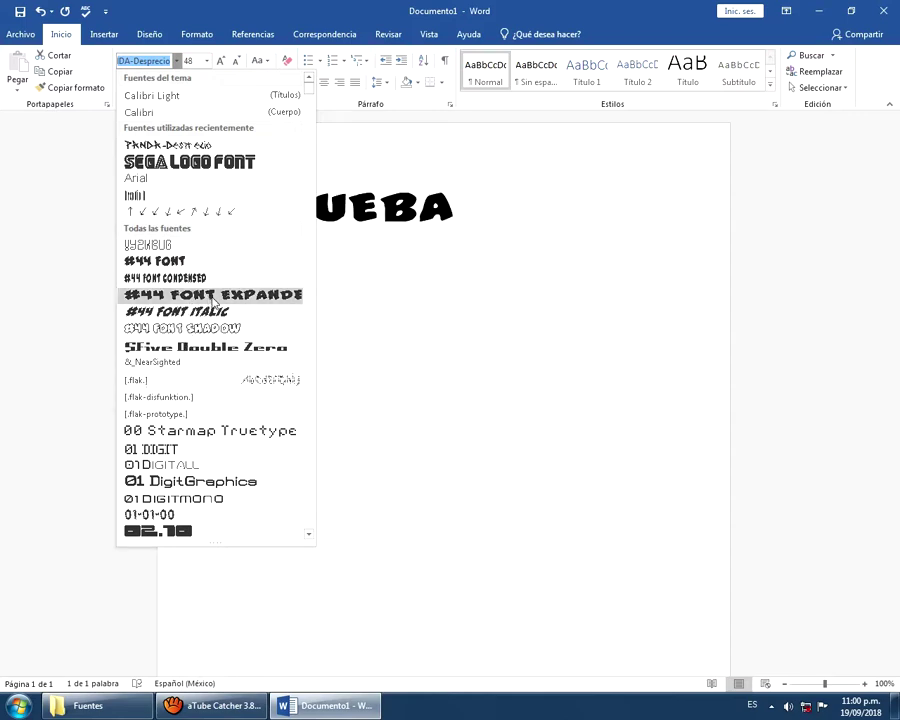
left_click(207, 296)
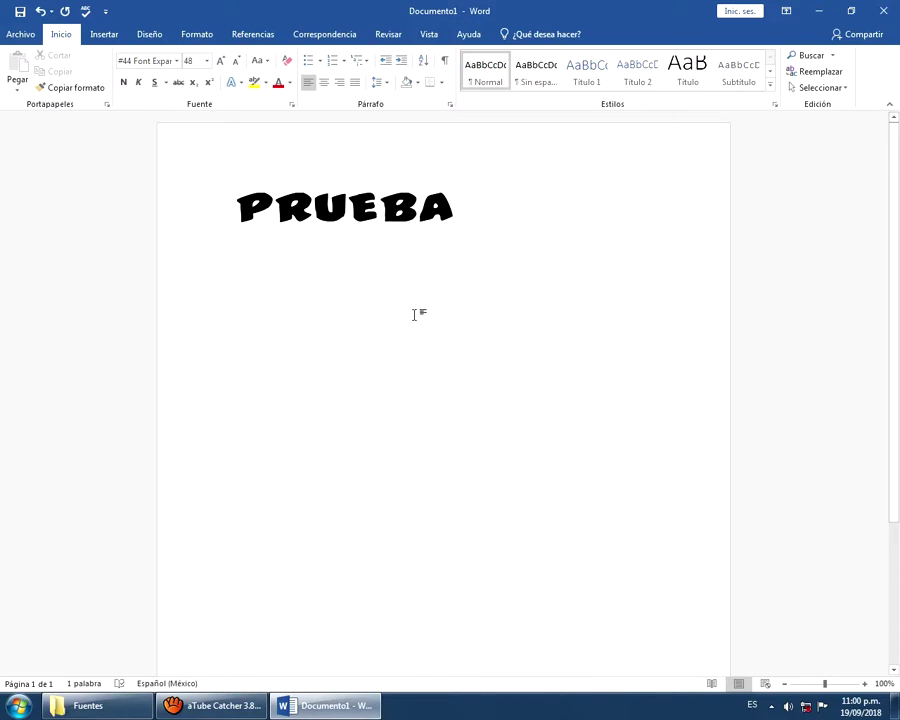
key("End")
key("Left")
key("Left")
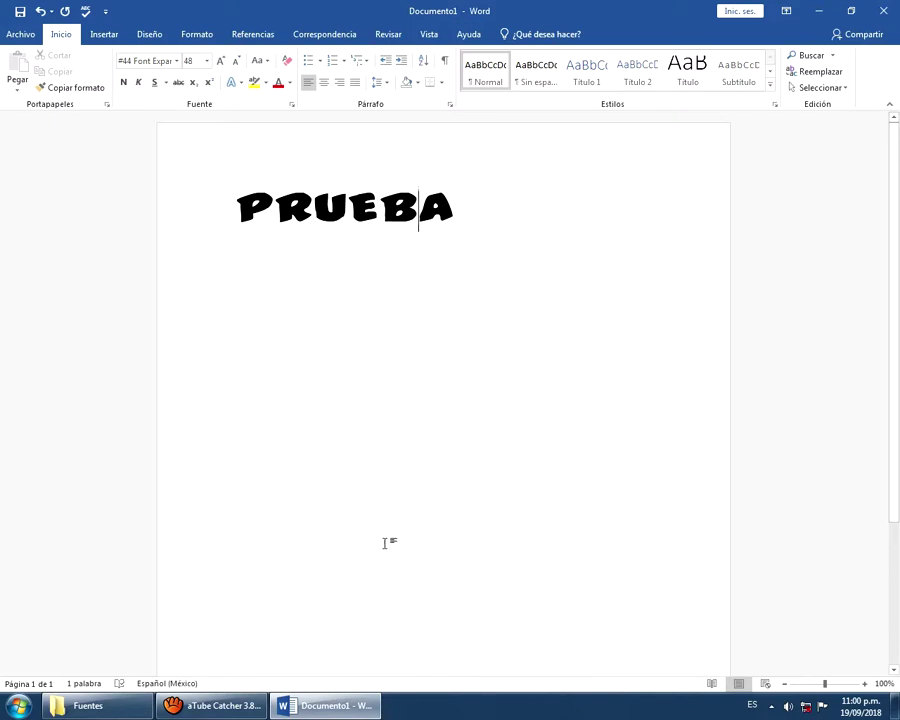
Close the Word document without saving the changes
left_click(329, 714)
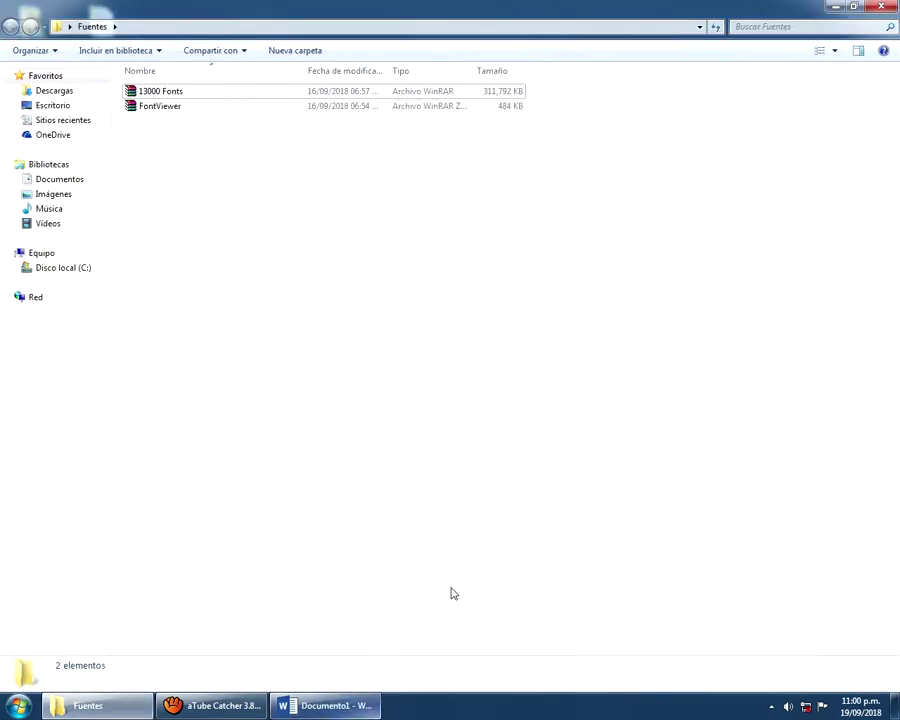
left_click(310, 706)
left_click(882, 10)
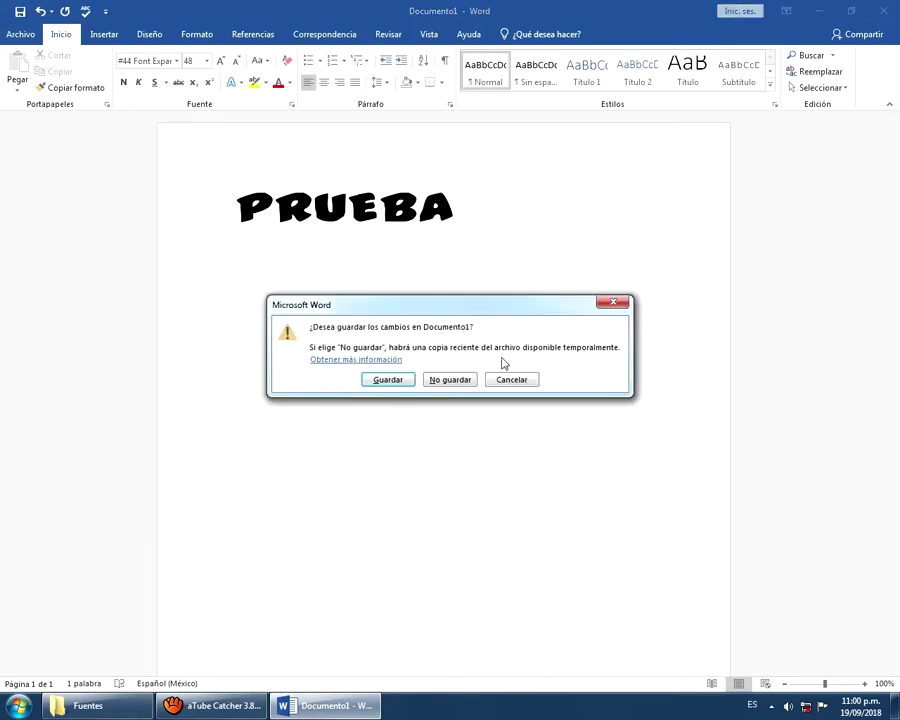
left_click(466, 378)
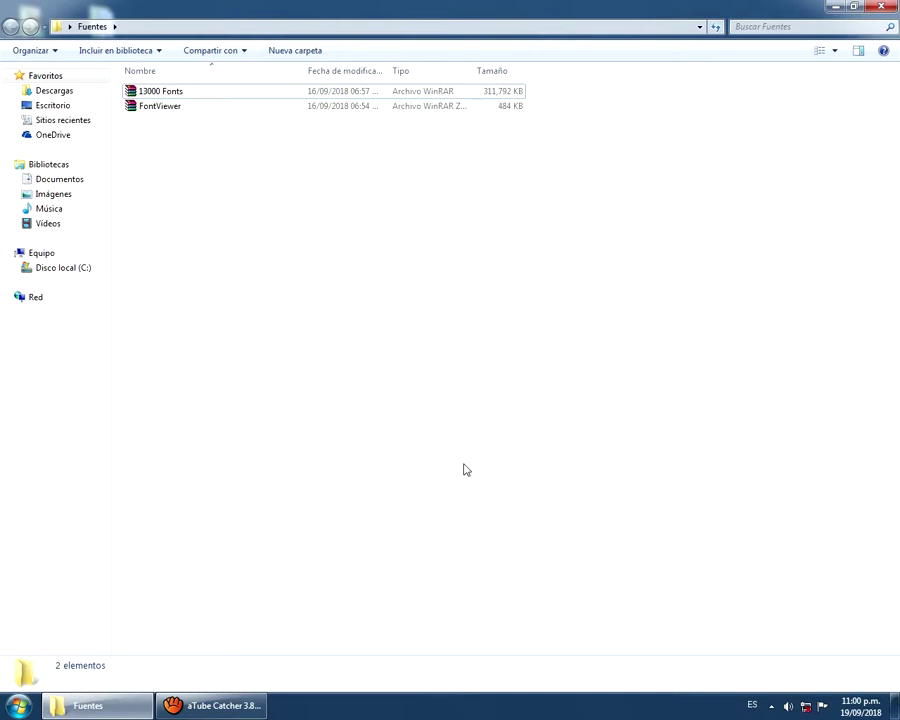
Examine the 13000 Fonts and FontViewer archives in the Fuentes folder, including their file sizes
left_click(163, 107)
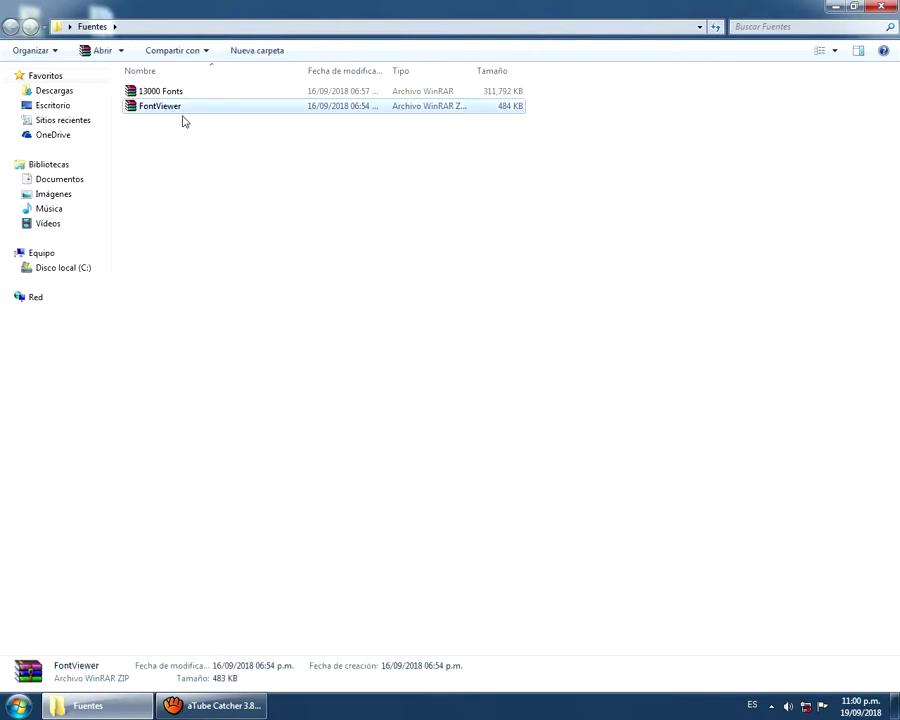
key("Up")
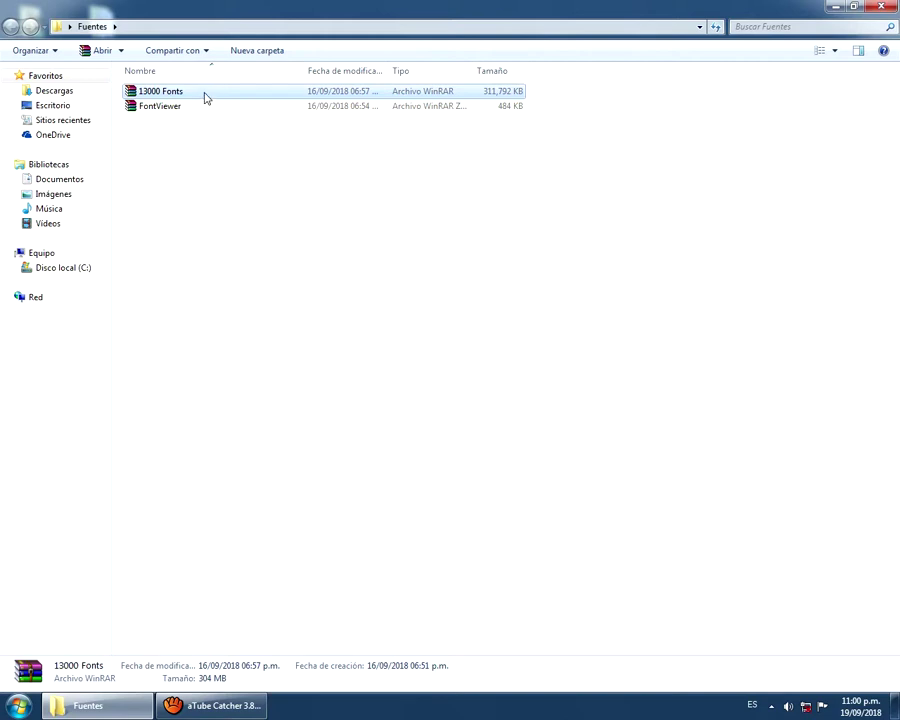
key("F2")
left_click(422, 144)
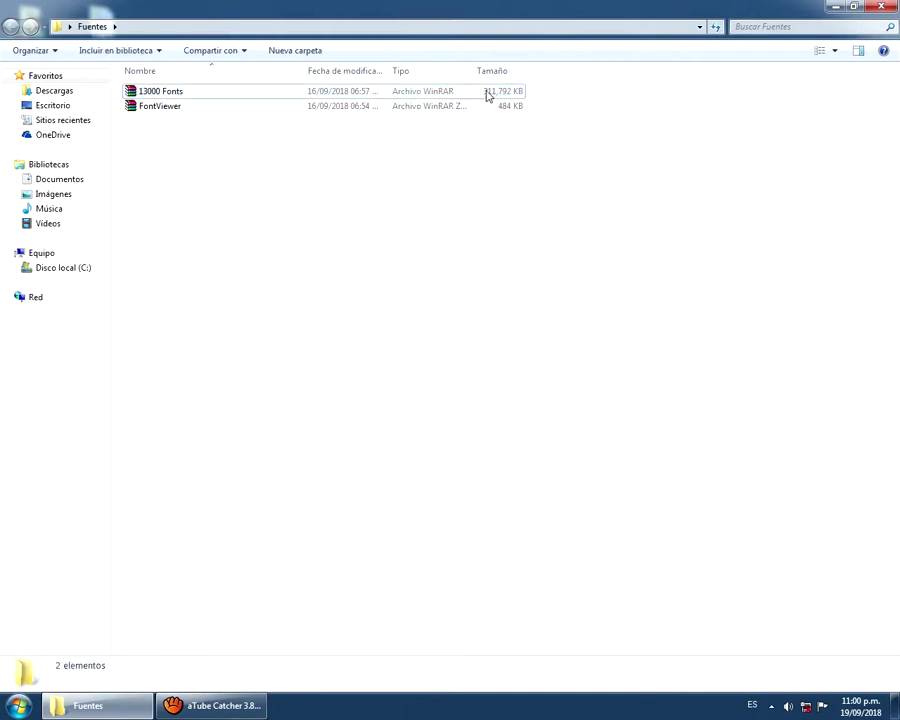
left_click(483, 94)
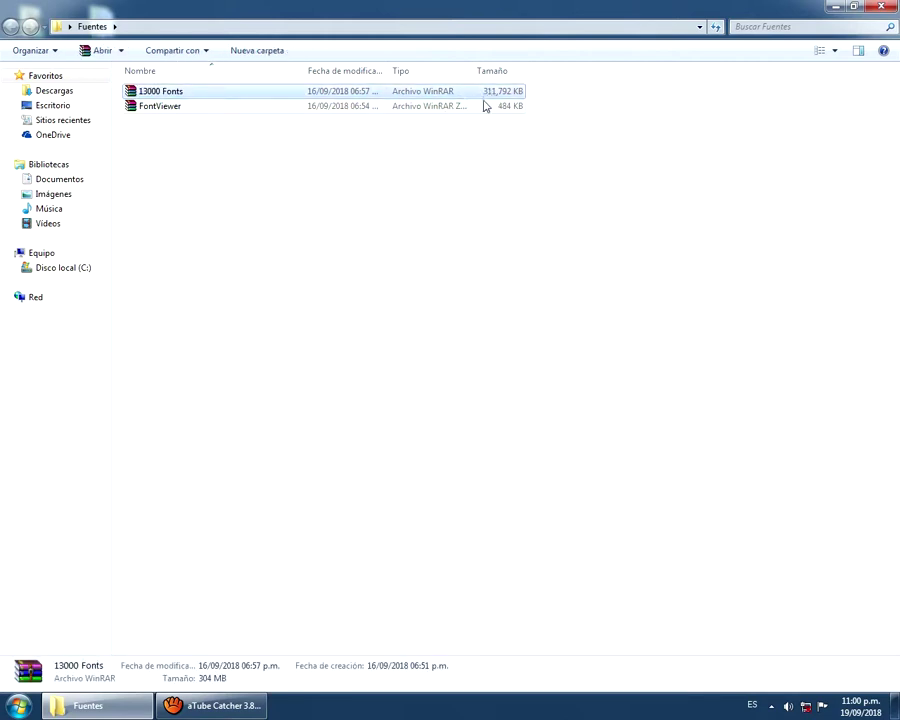
left_click(150, 131)
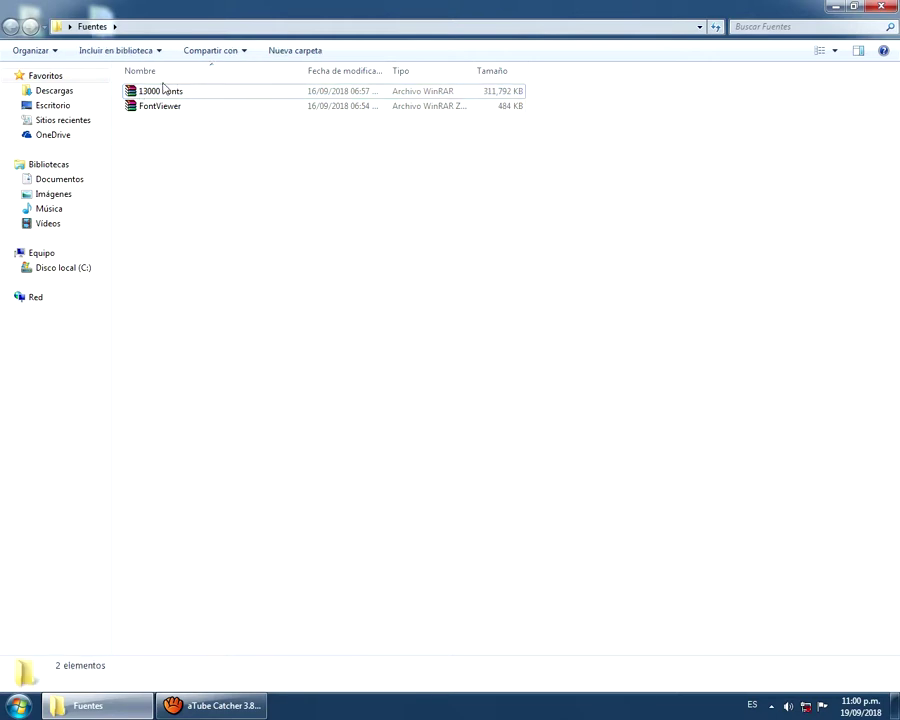
left_click(163, 90)
left_click(277, 273)
left_click(259, 91)
left_click(263, 146)
Extract the 13000 Fonts archive into its own 13000 Fonts folder, check the extracted contents and return to the Fuentes folder
right_click(177, 97)
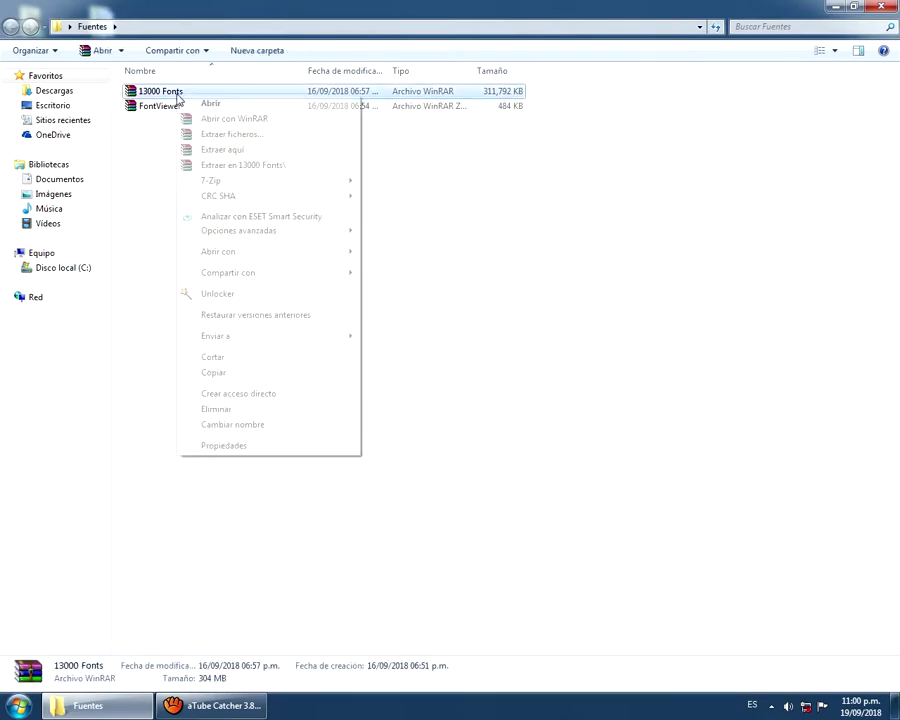
left_click(249, 166)
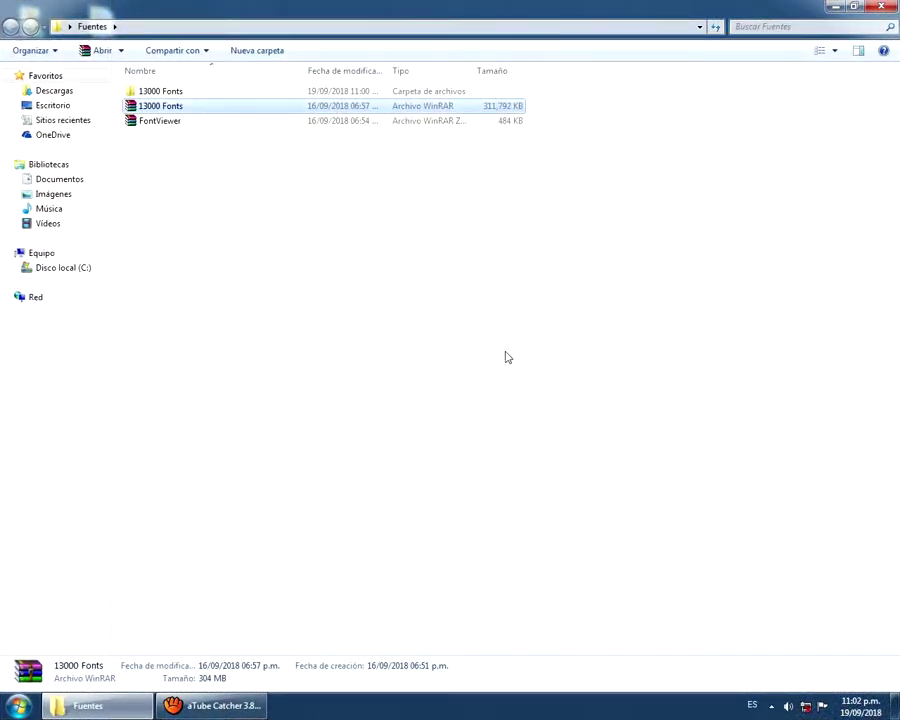
left_click(143, 93)
double_click(143, 93)
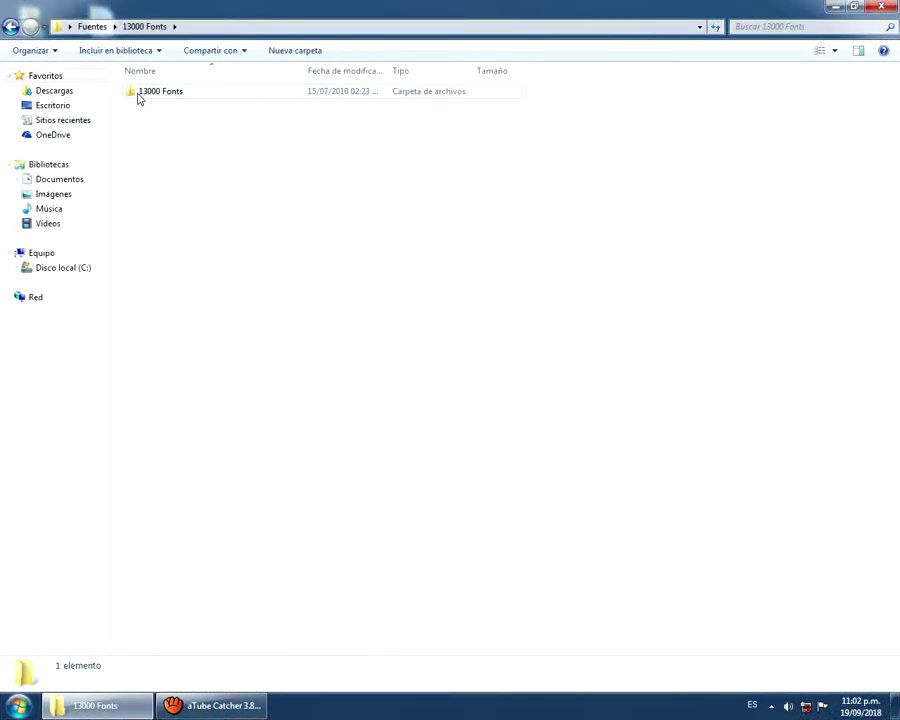
double_click(165, 96)
left_click(13, 28)
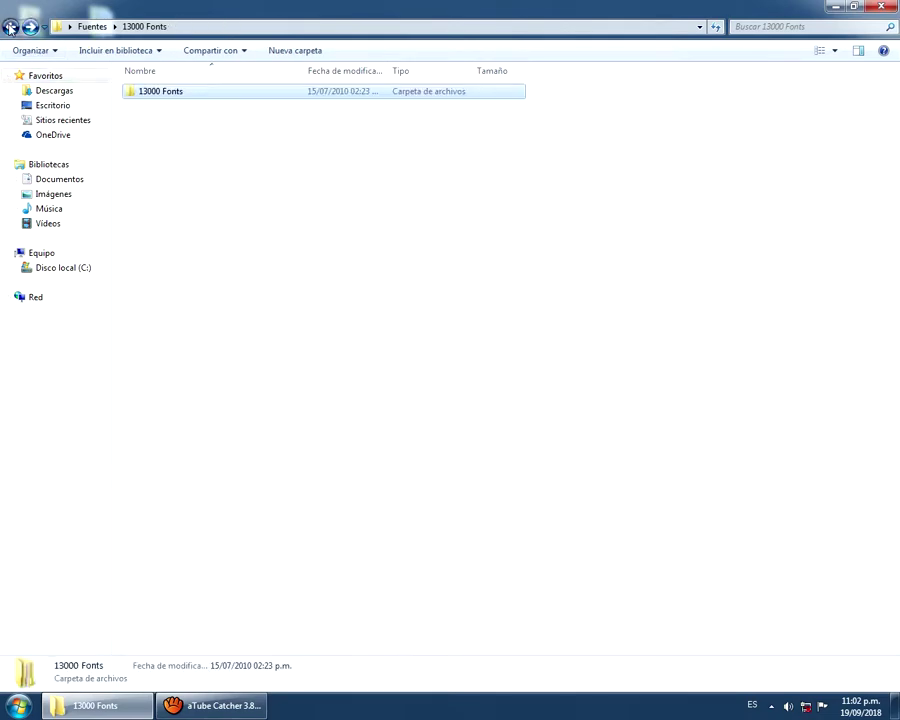
left_click(13, 28)
left_click(146, 122)
right_click(146, 122)
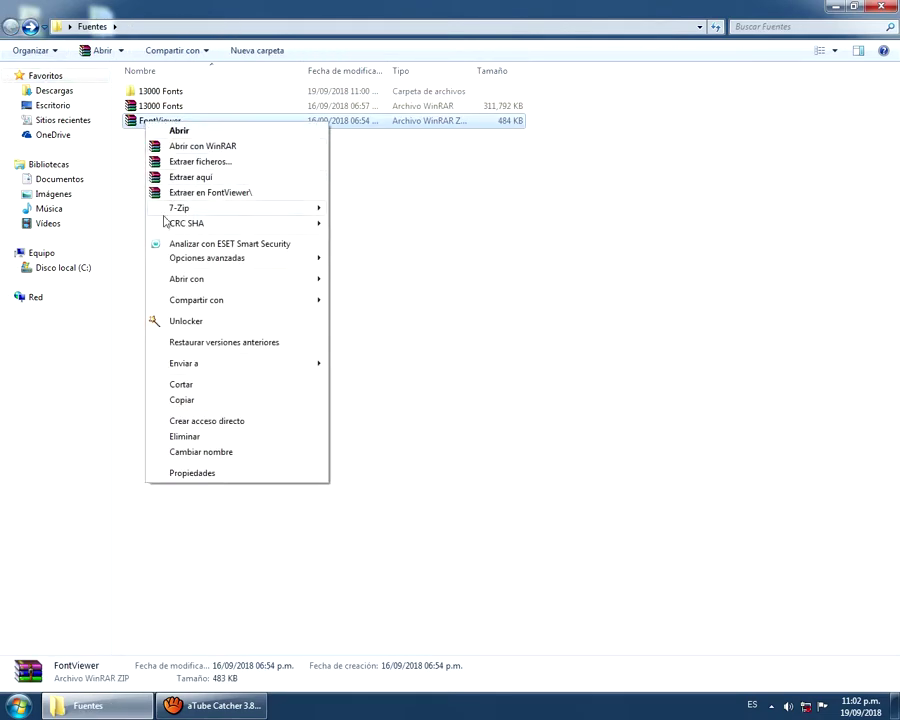
left_click(611, 240)
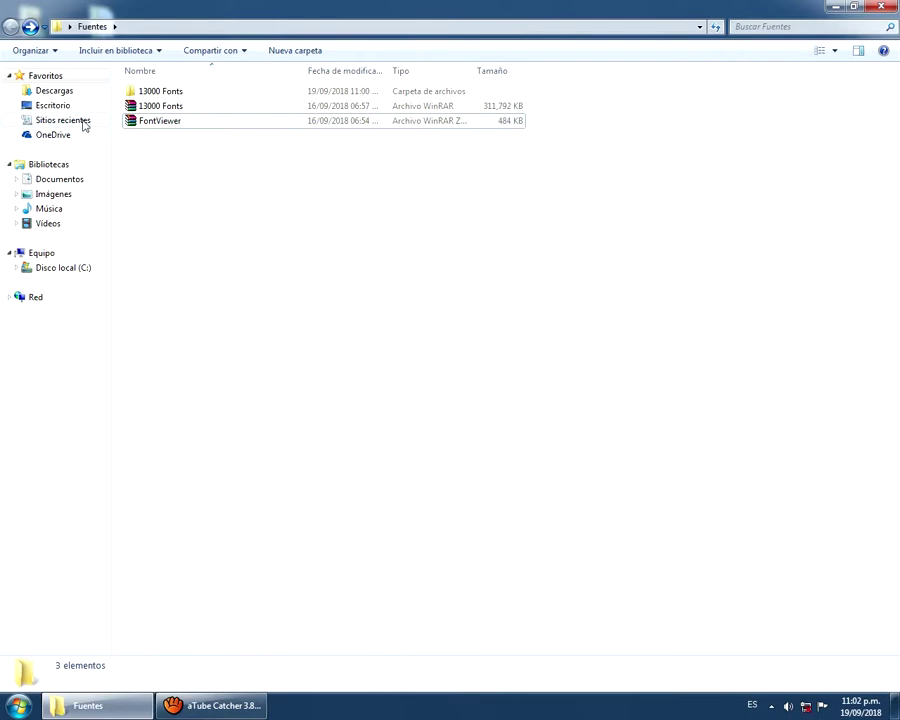
Extract the FontViewer archive into its own FontViewer folder
left_click(130, 124)
right_click(130, 123)
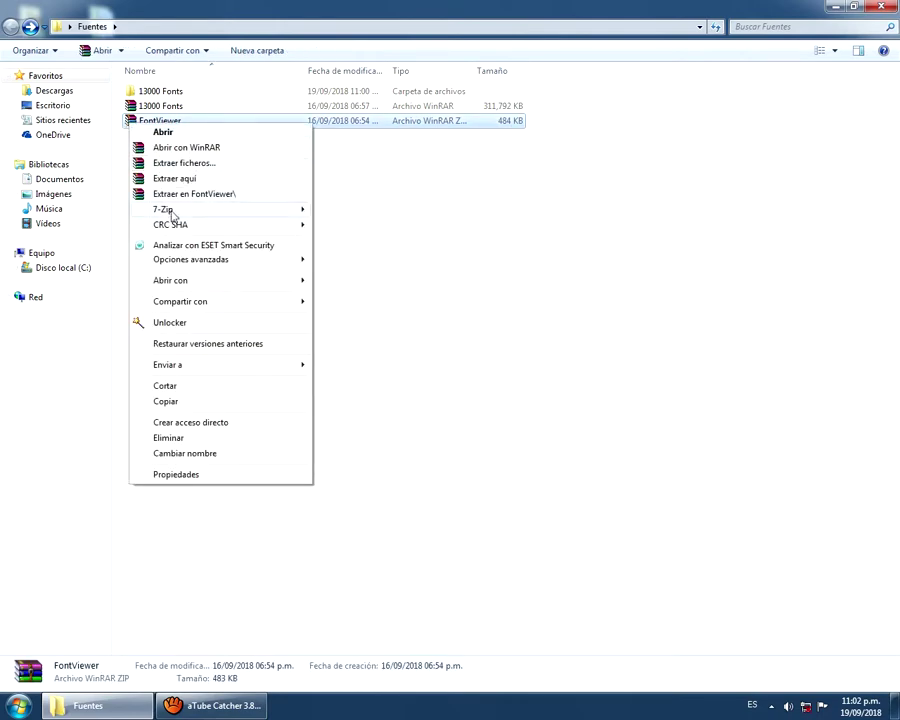
left_click(195, 194)
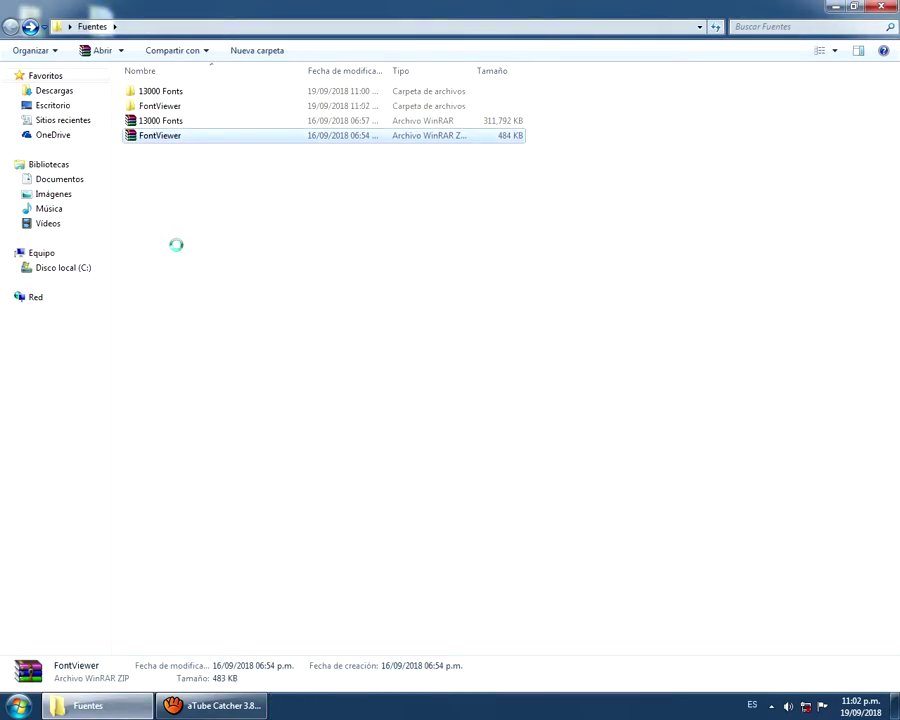
Open the A folder inside the nested 13000 Fonts folder
left_click(170, 91)
left_click(205, 229)
double_click(183, 93)
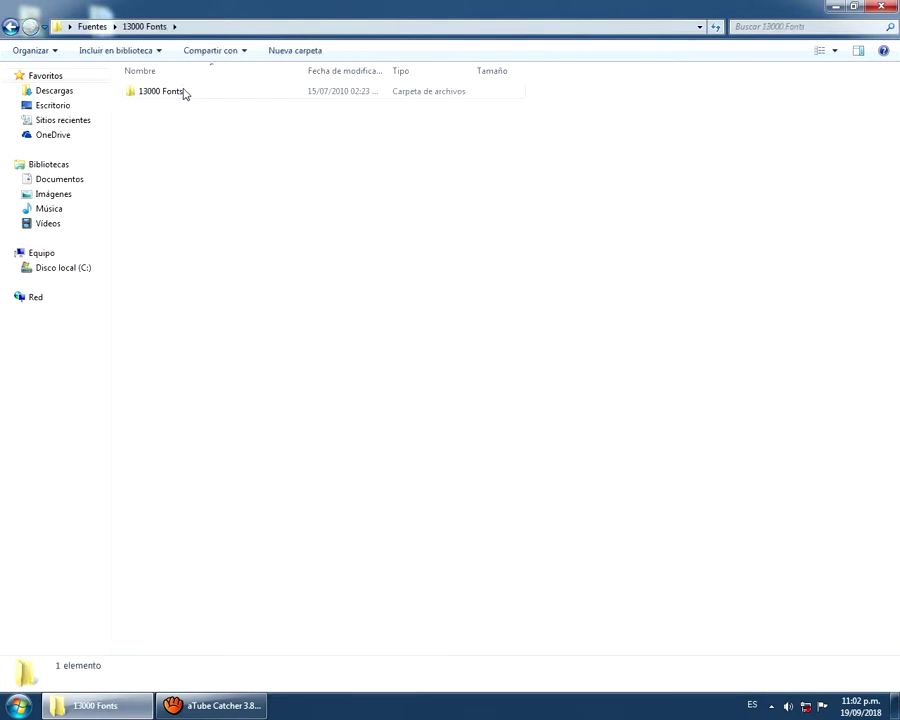
double_click(183, 93)
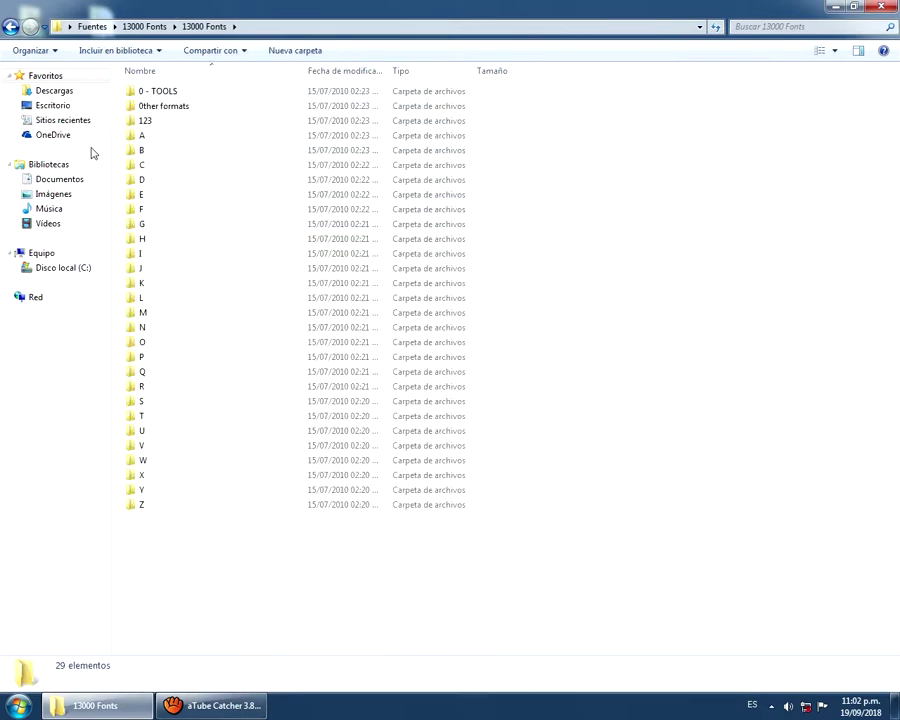
left_click(275, 92)
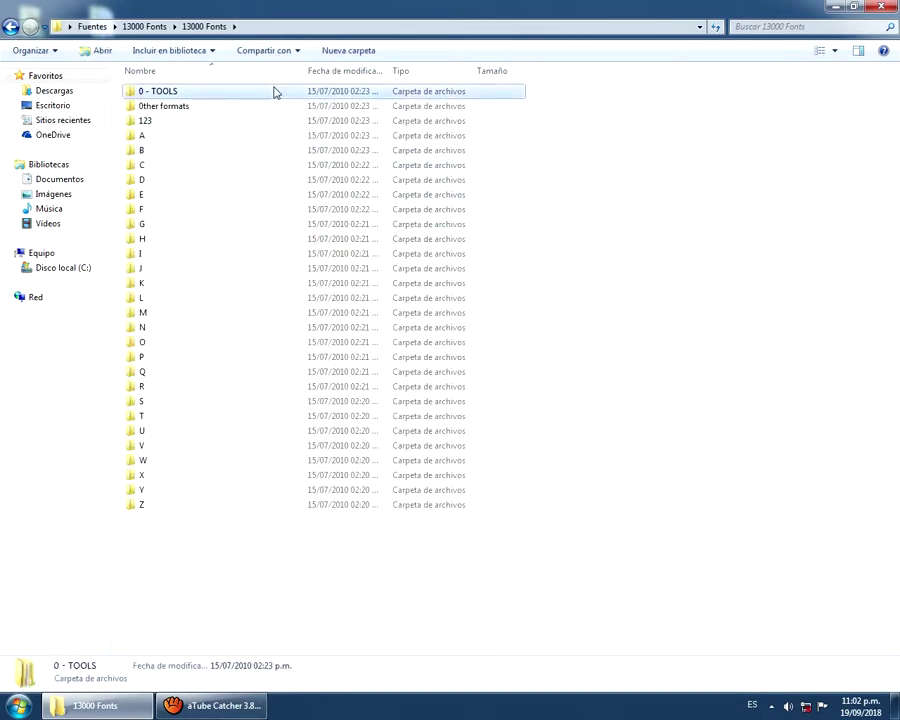
left_click(179, 121)
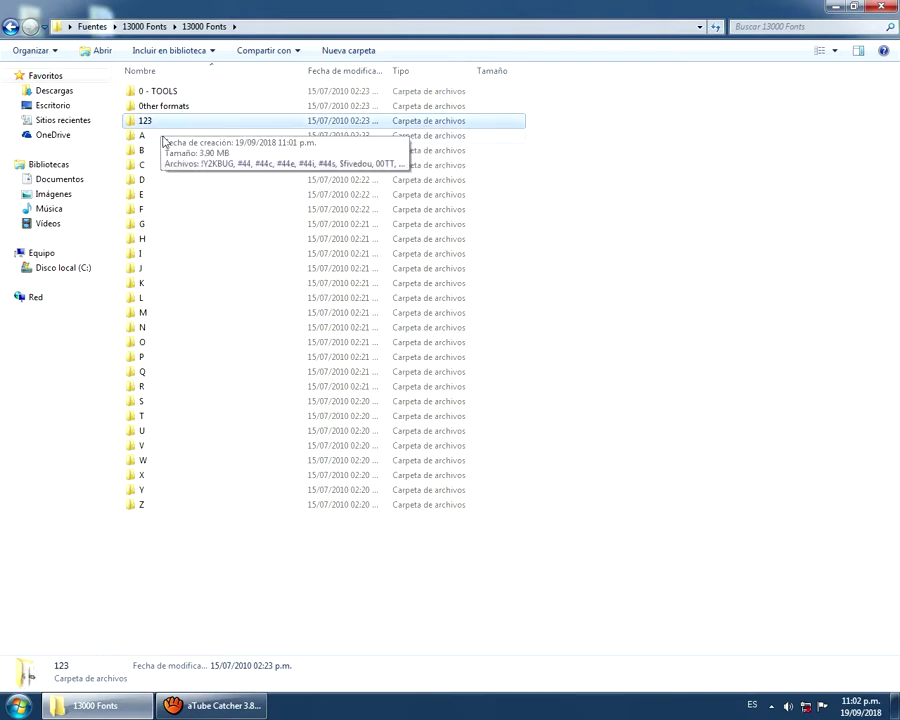
left_click(163, 137)
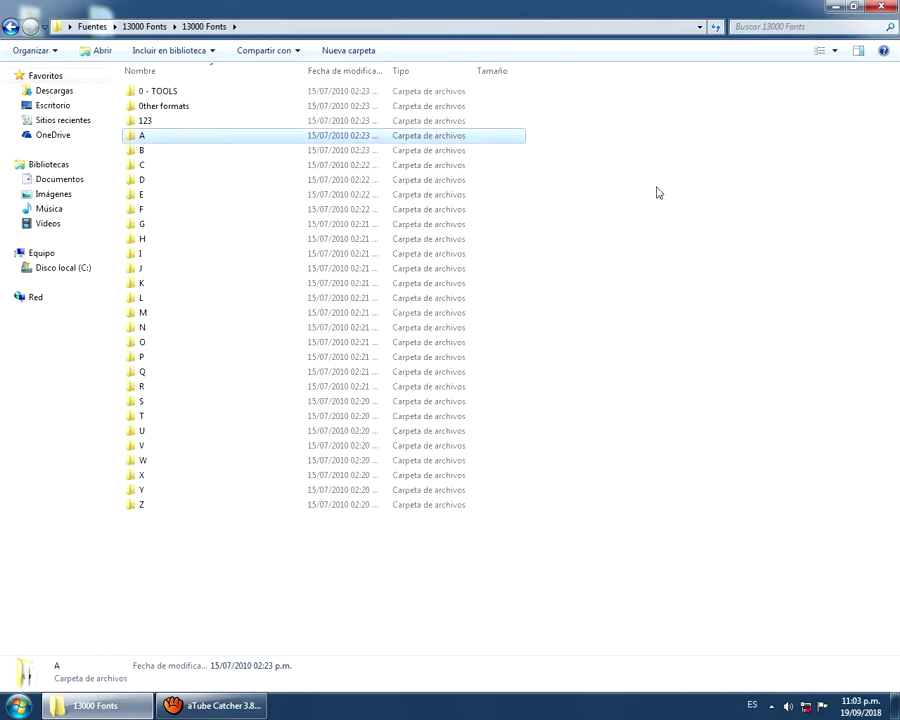
double_click(178, 138)
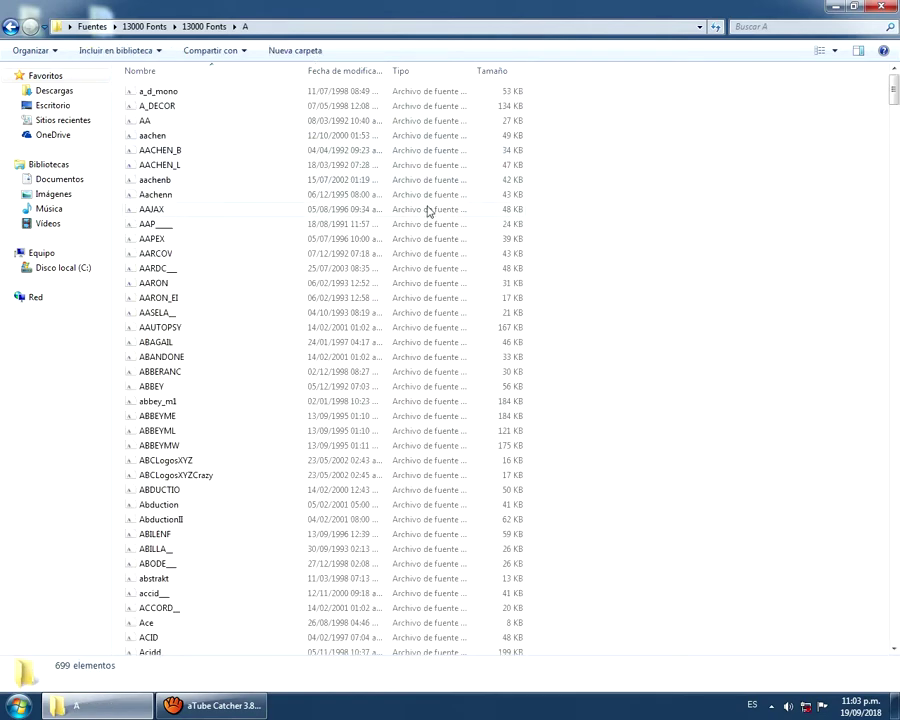
Widen the Tipo column and check the file type in the properties of the a_d_mono font
left_click(174, 95)
left_click_drag(475, 70, 608, 96)
right_click(385, 94)
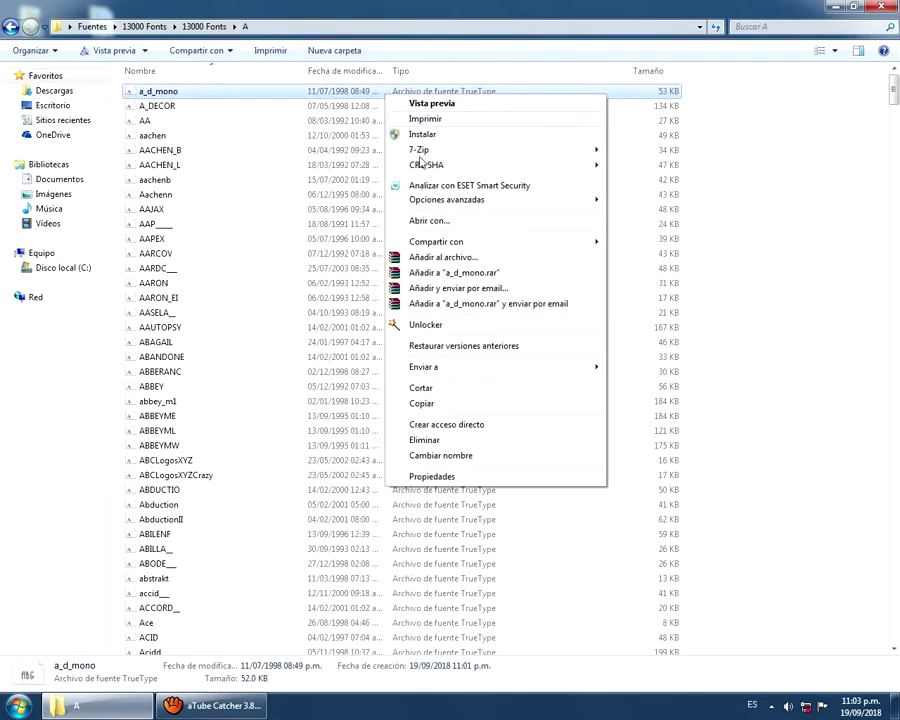
left_click(436, 477)
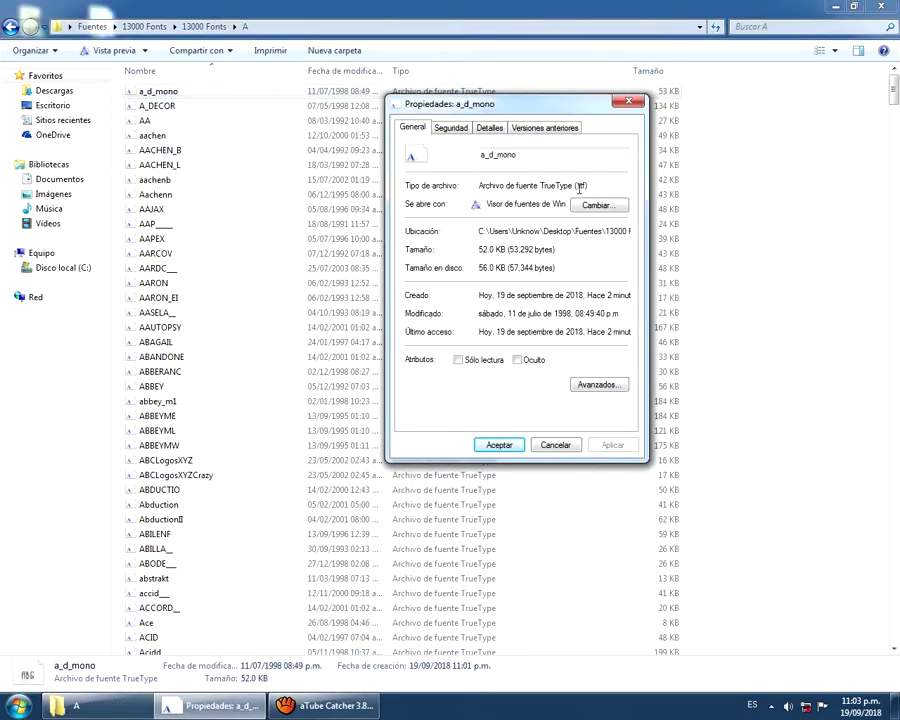
left_click(628, 101)
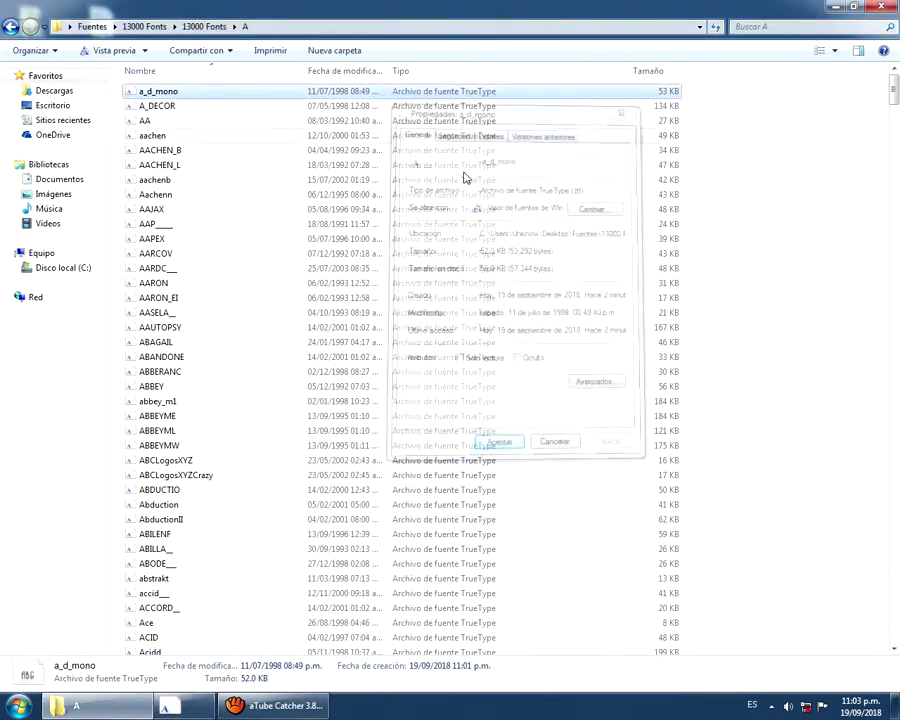
Preview the A_DECOR and ABANDONE fonts, closing each preview when done
double_click(160, 106)
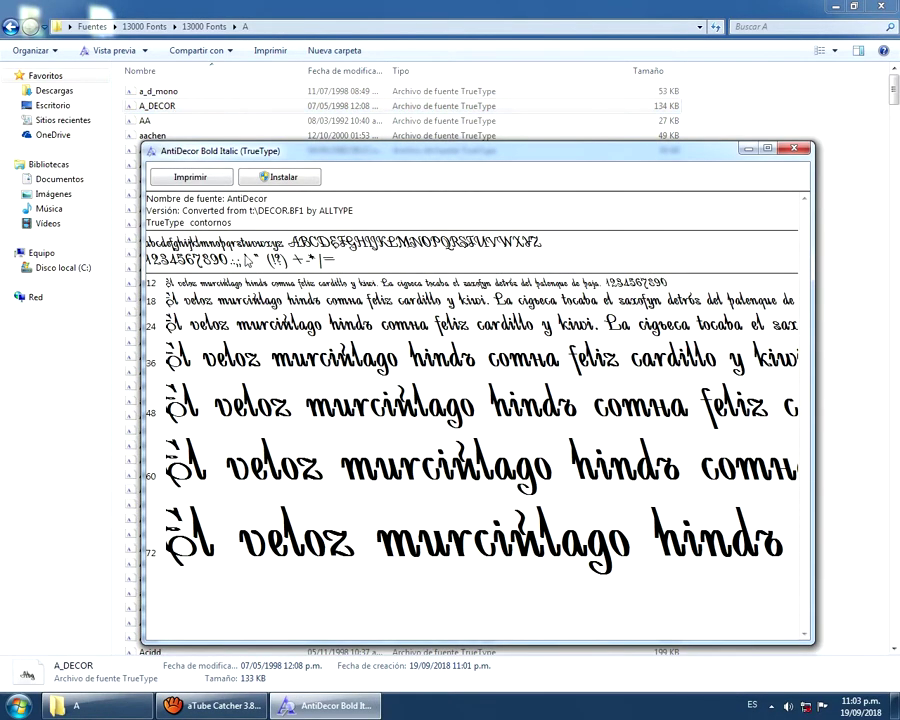
left_click_drag(509, 157, 511, 119)
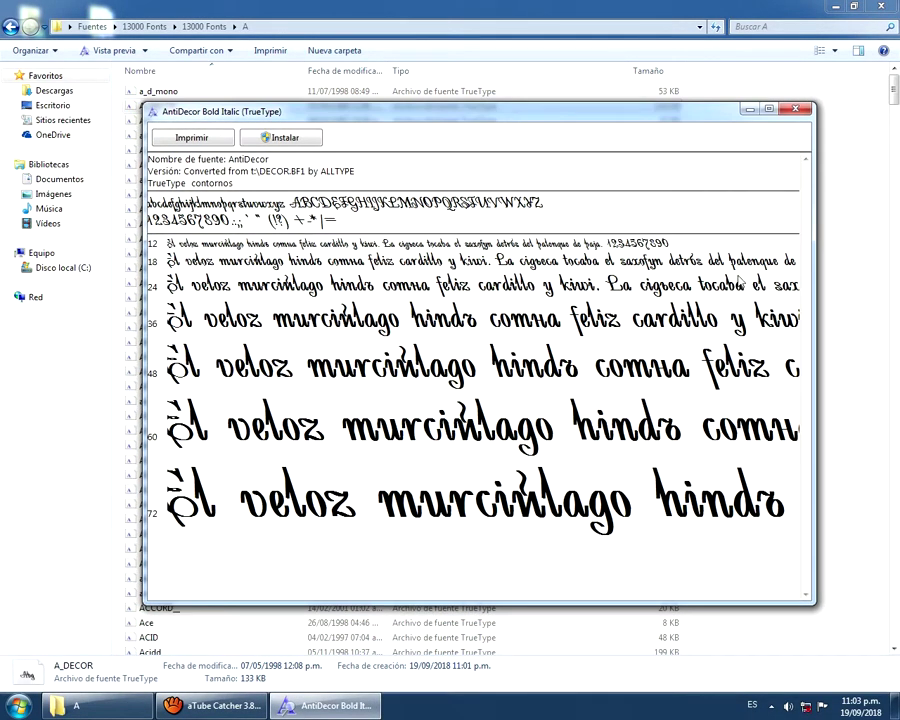
left_click(794, 110)
double_click(182, 356)
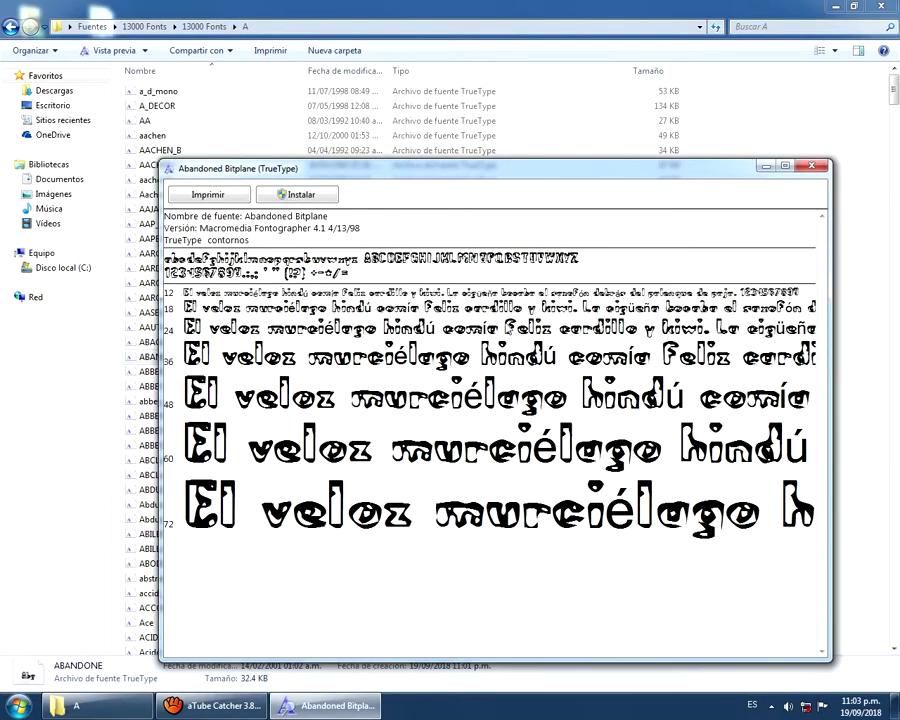
left_click(813, 166)
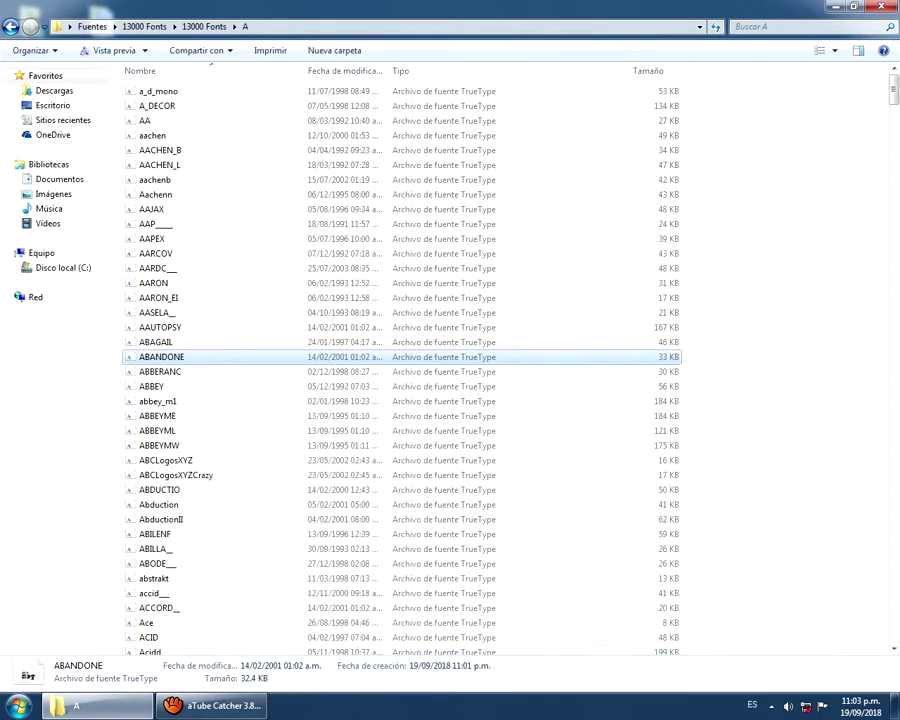
Preview the abbey_m1 font, close the preview and look through the remaining font files in the A folder
left_click(12, 706)
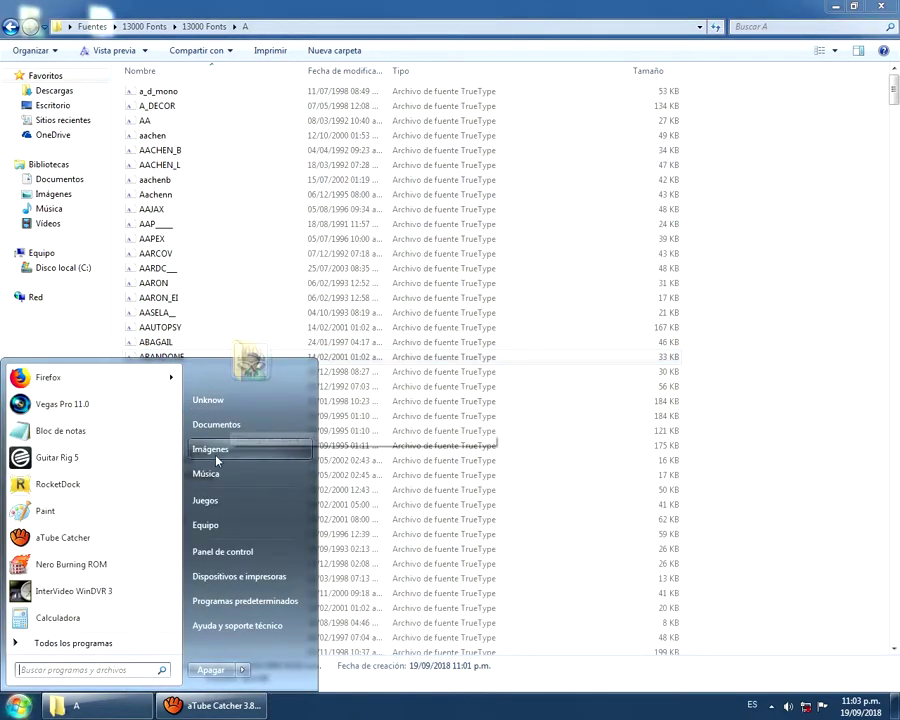
left_click(594, 369)
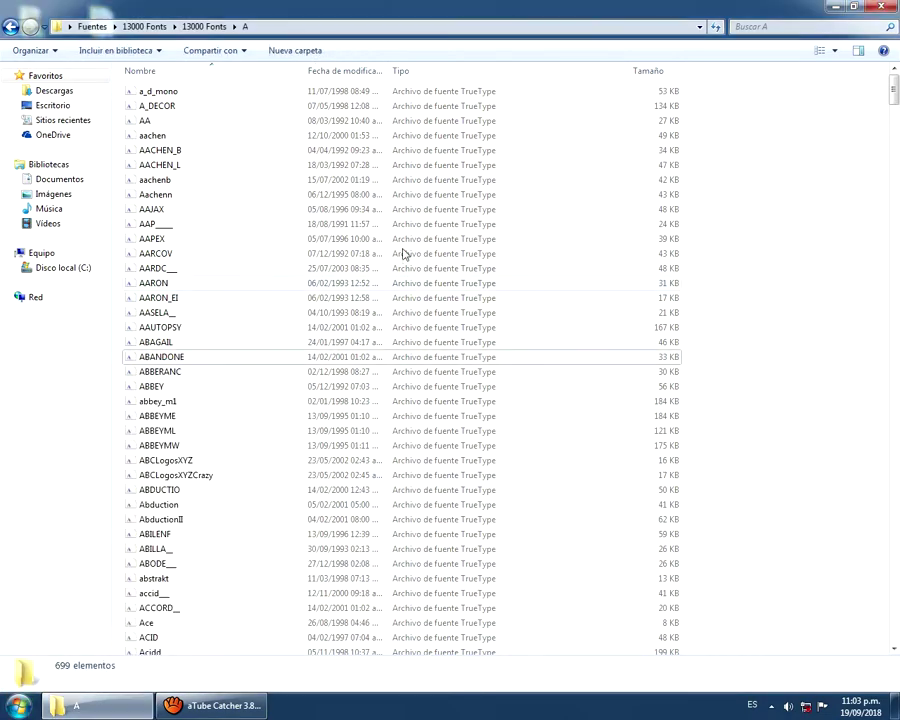
double_click(236, 401)
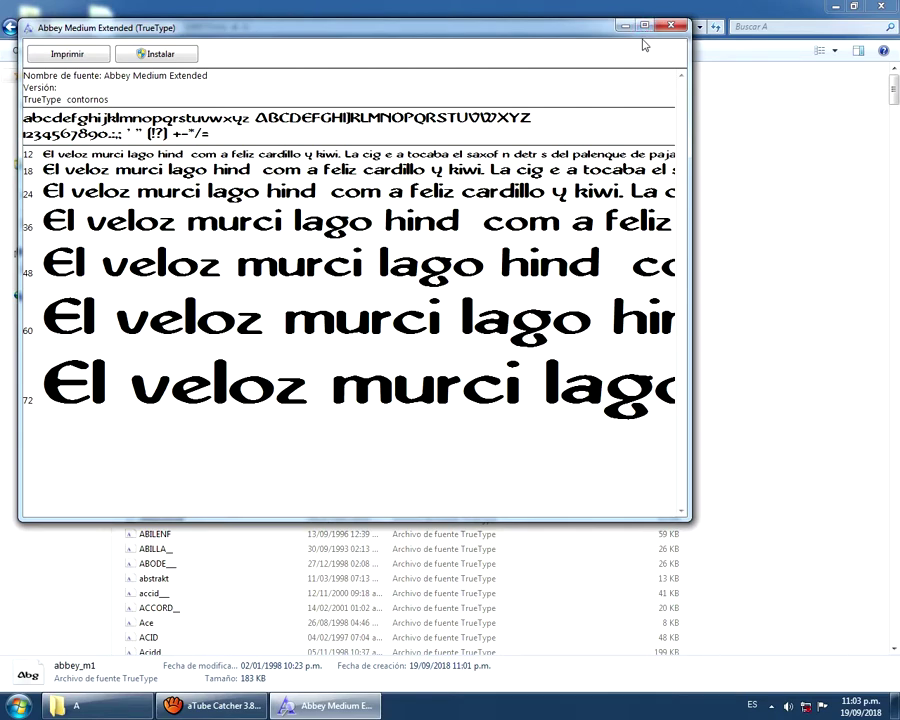
left_click_drag(567, 37, 596, 45)
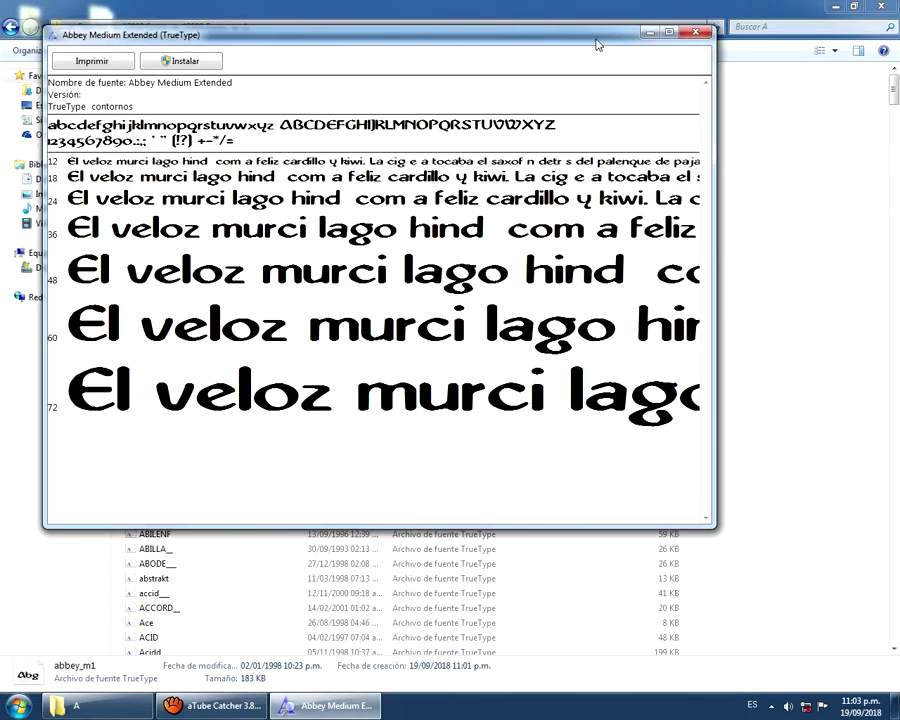
left_click(692, 37)
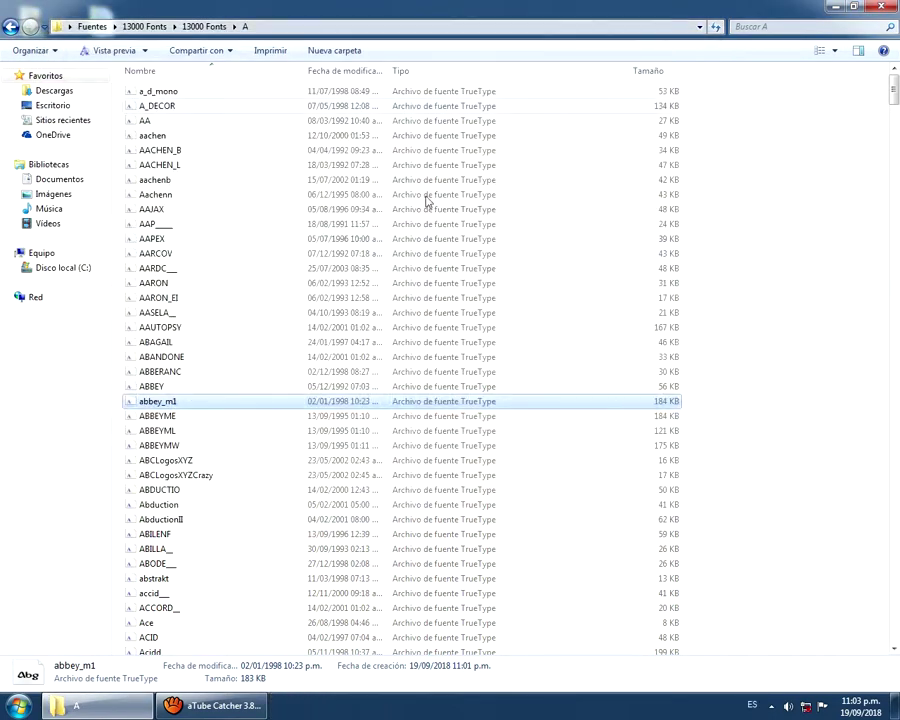
left_click(368, 240)
scroll(860, 211, "down", 13)
left_click(856, 210)
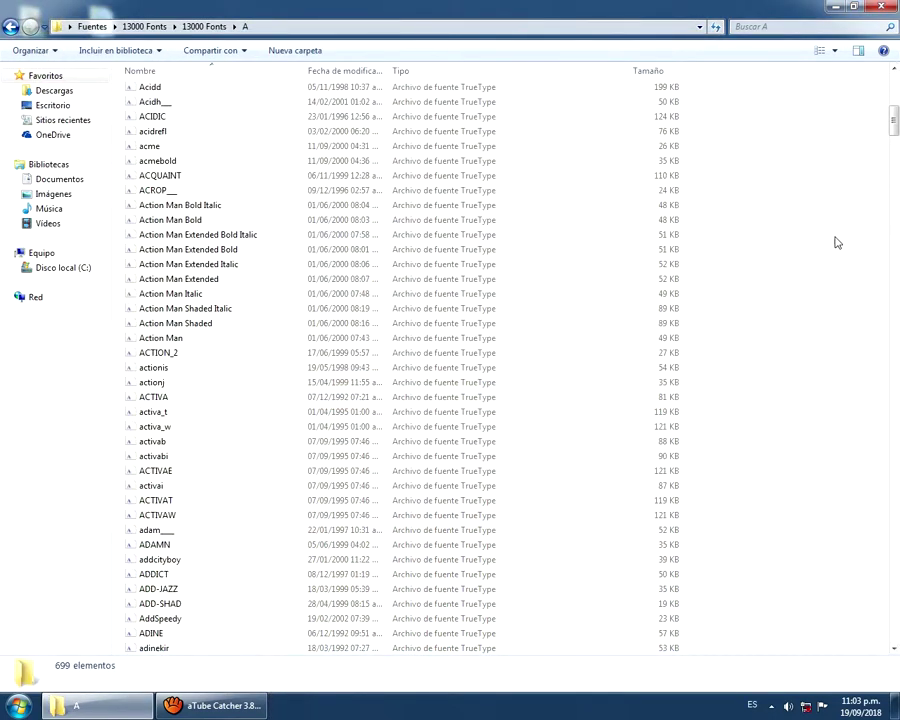
left_click_drag(893, 120, 893, 183)
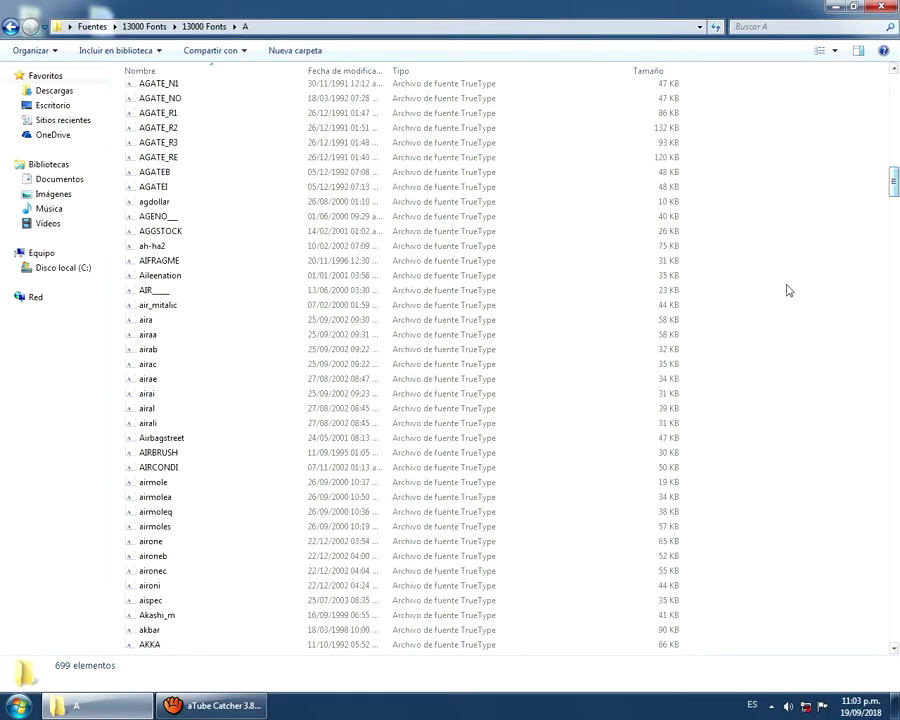
left_click(295, 217)
Go back to the letter folders, reopen the A folder and copy the a_d_mono font file
left_click(9, 27)
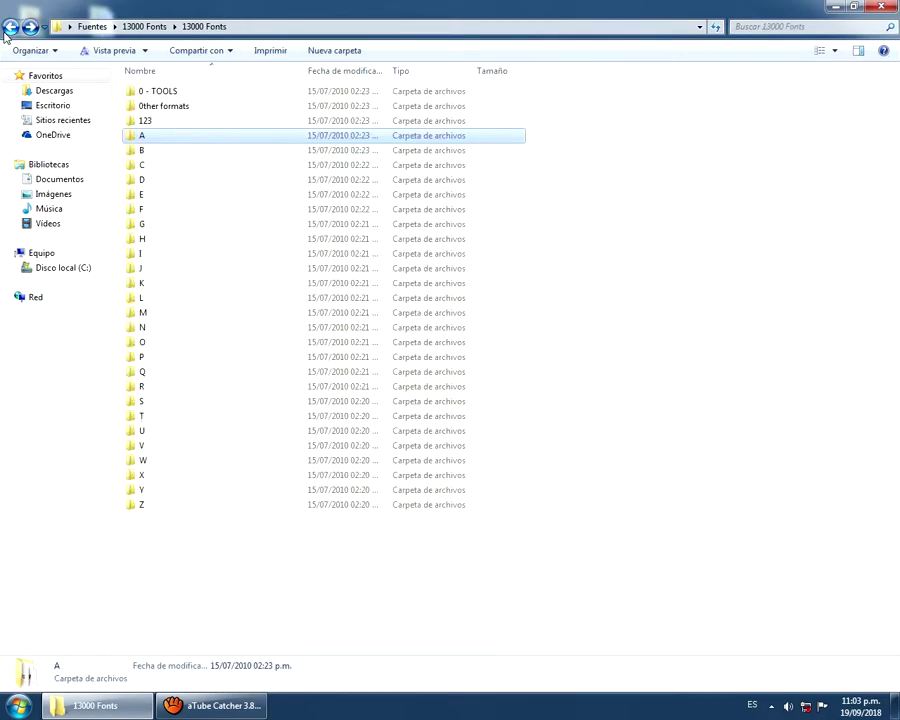
double_click(129, 139)
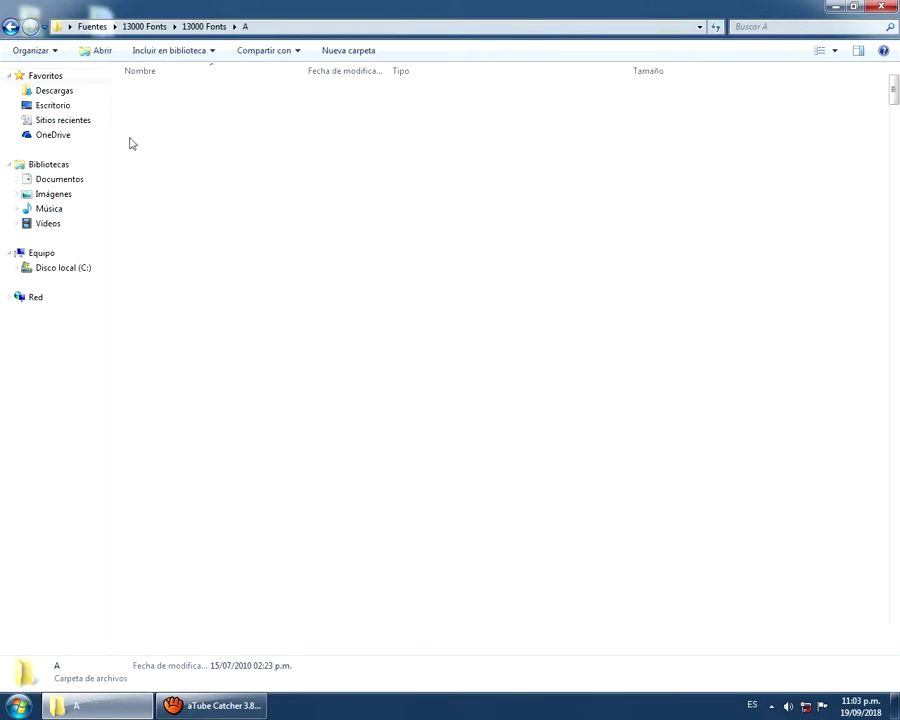
left_click(172, 93)
right_click(174, 95)
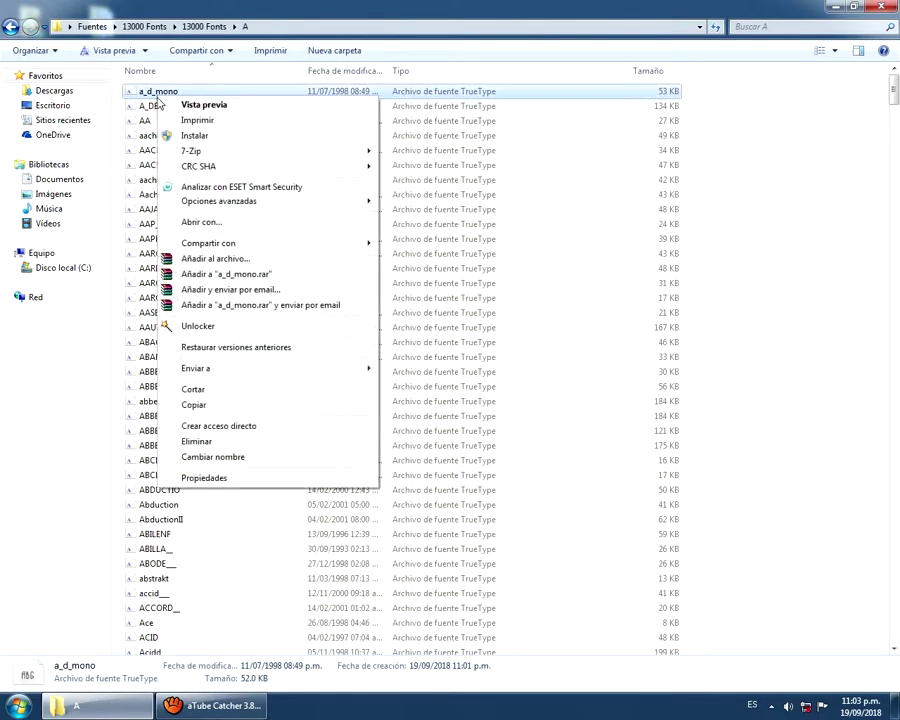
left_click(182, 405)
Open the Control Panel and enter its Fuentes item
key("super")
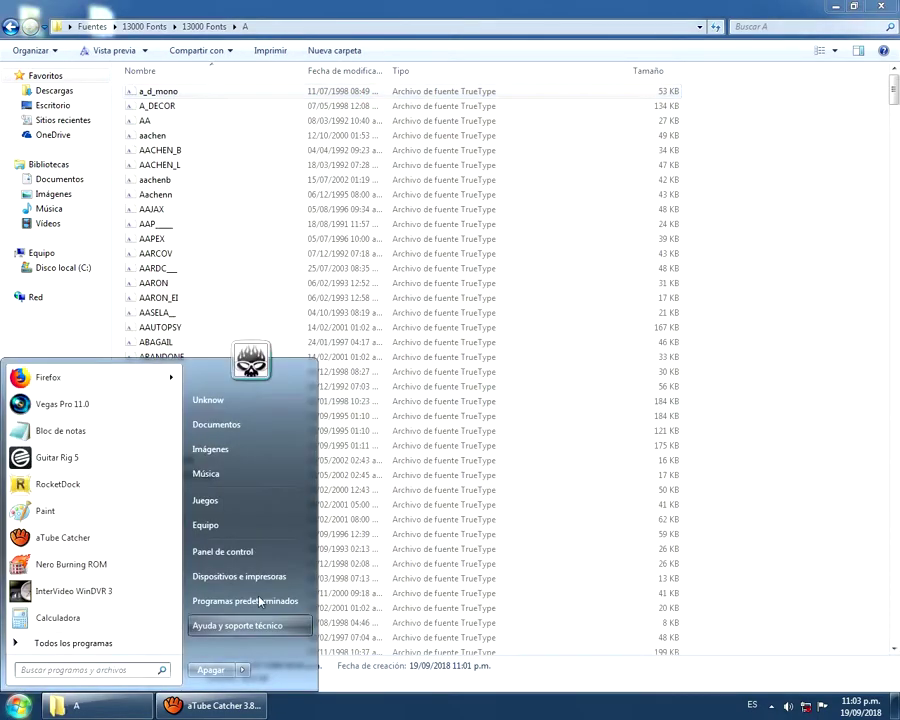
left_click(258, 552)
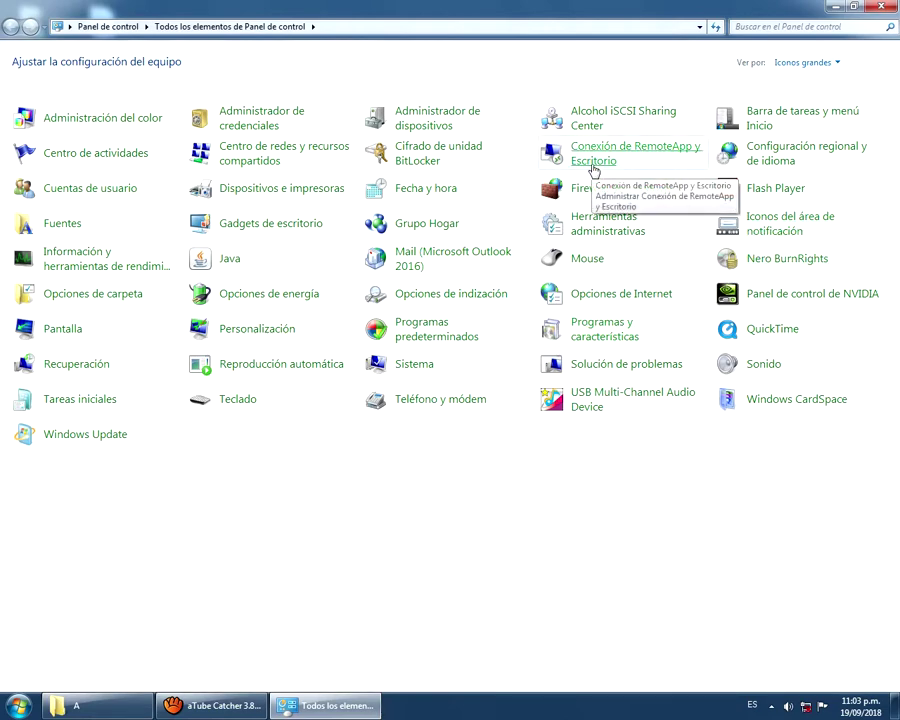
key("f")
key("f")
key("f")
left_click(74, 227)
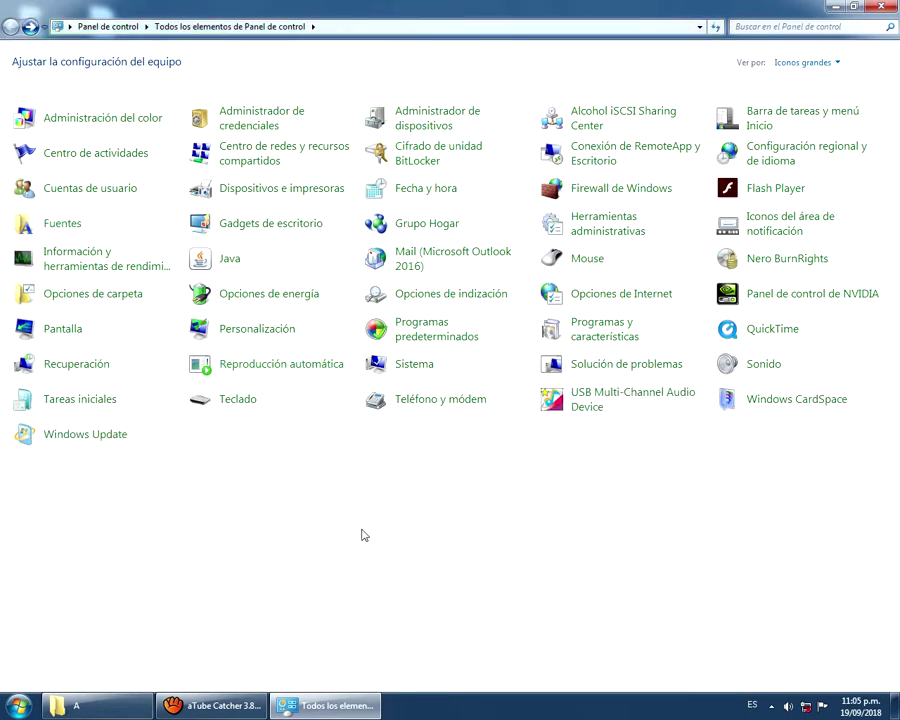
Paste the copied a_d_mono font into the Control Panel's Fuentes item and agree to replace the installed A.D. MONO font
right_click(75, 233)
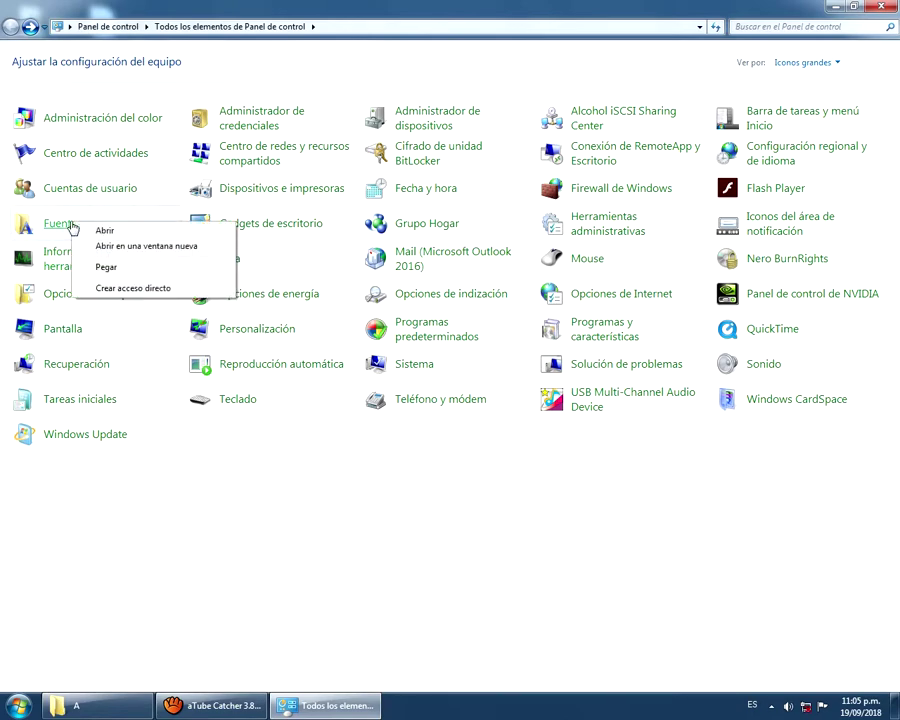
left_click(105, 268)
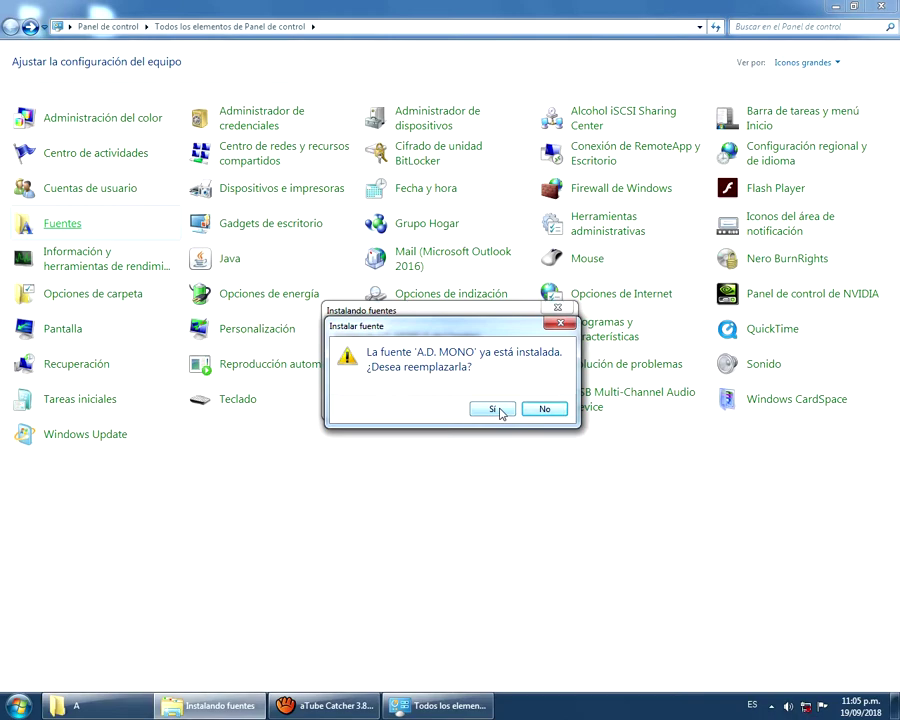
left_click(494, 409)
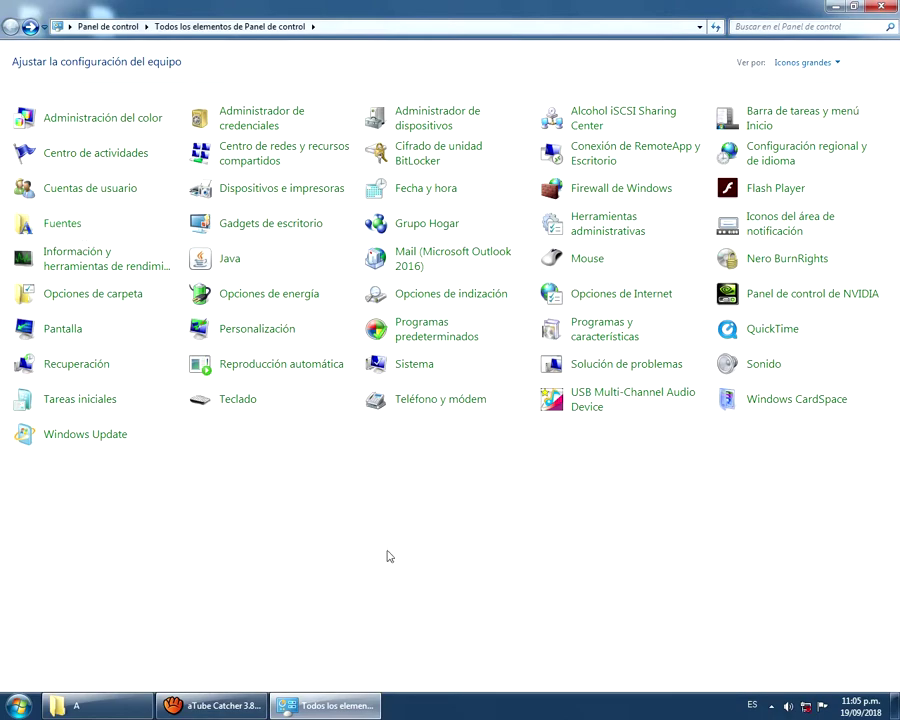
Switch back to the A folder window, look over its font files and return to the list of letter folders
left_click(92, 705)
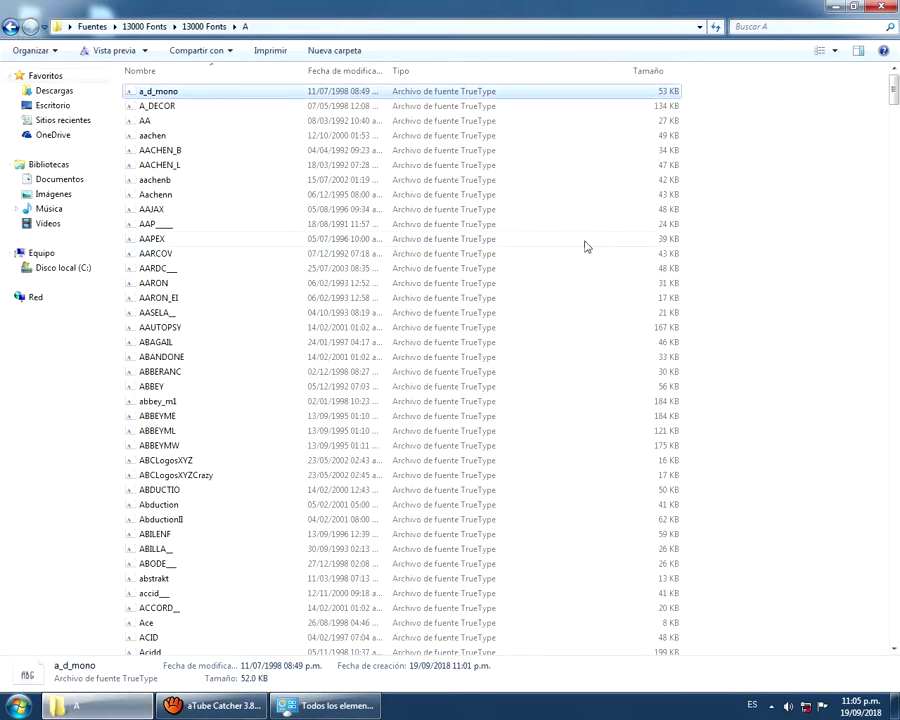
left_click(595, 152)
scroll(848, 141, "down", 2)
scroll(893, 70, "up", 3)
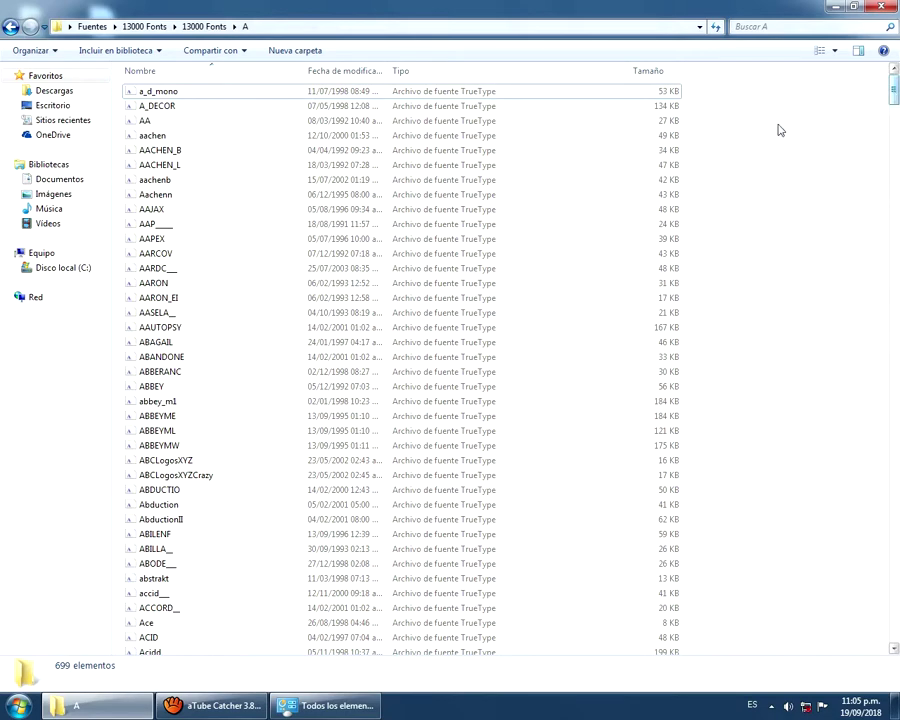
left_click(8, 27)
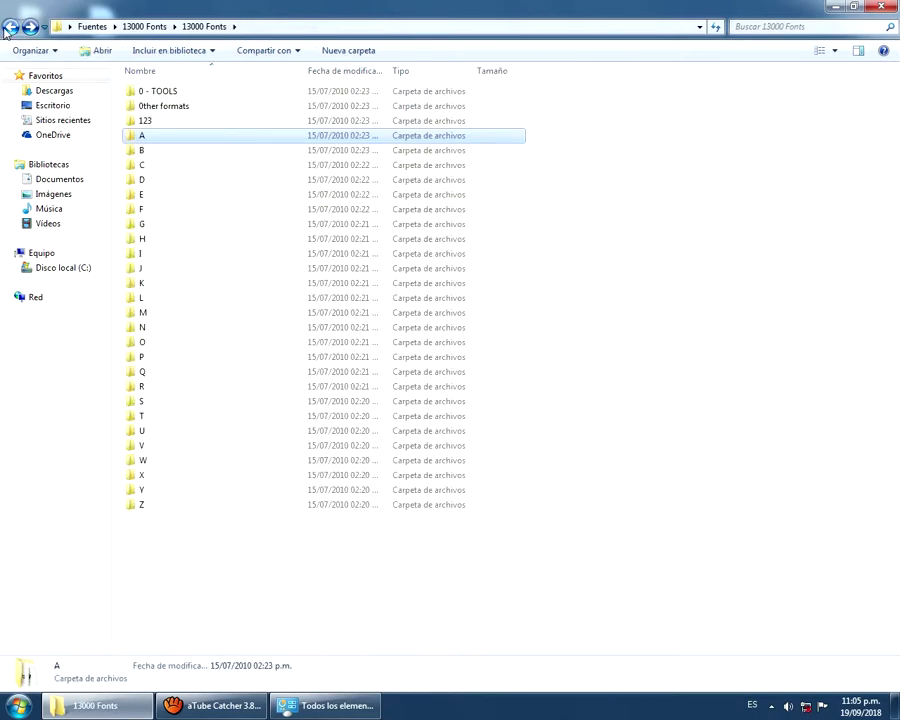
left_click(714, 300)
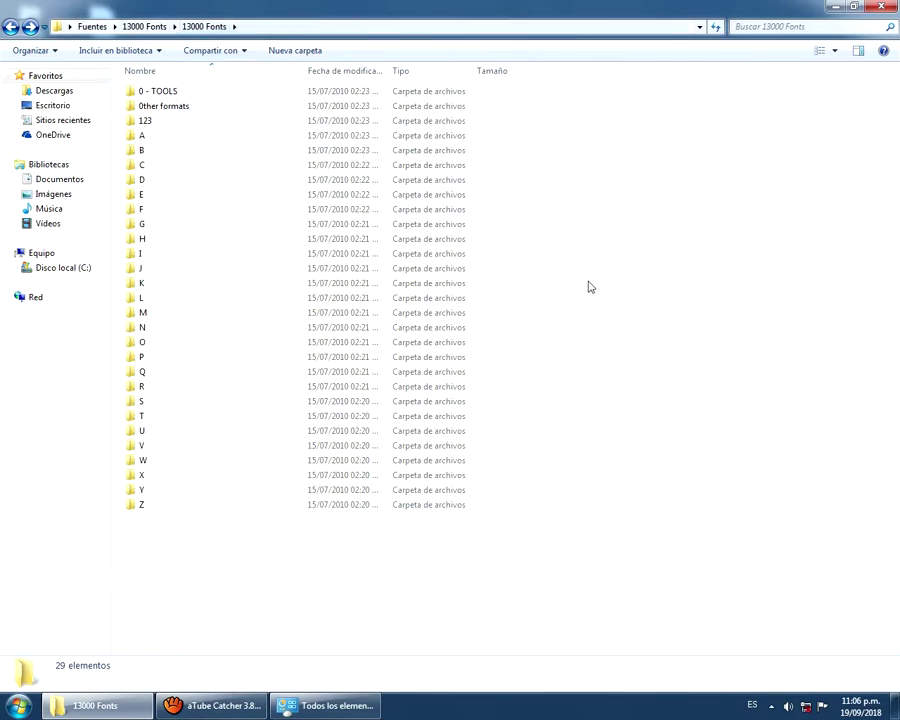
Check the file type in the properties of the A_DECOR font in the A folder, then return to the letter folders
double_click(157, 91)
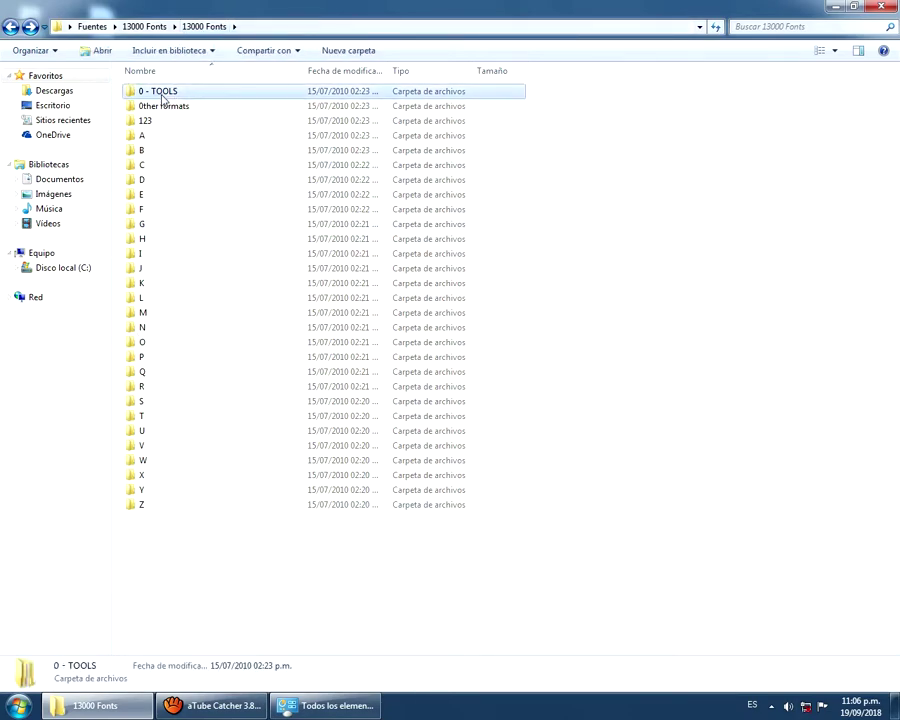
left_click(10, 27)
double_click(230, 137)
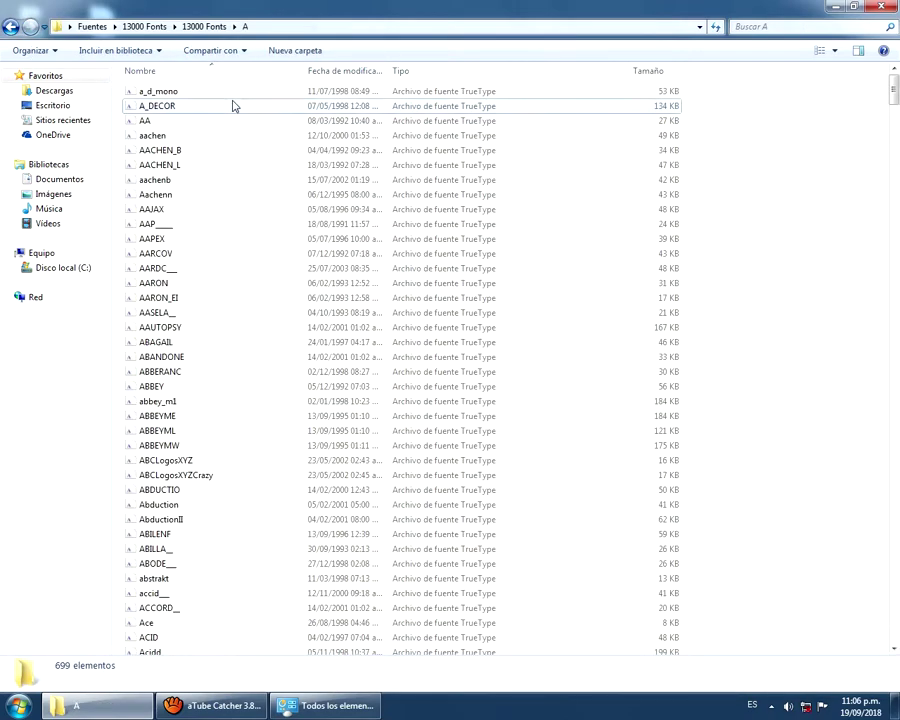
right_click(232, 105)
left_click(276, 483)
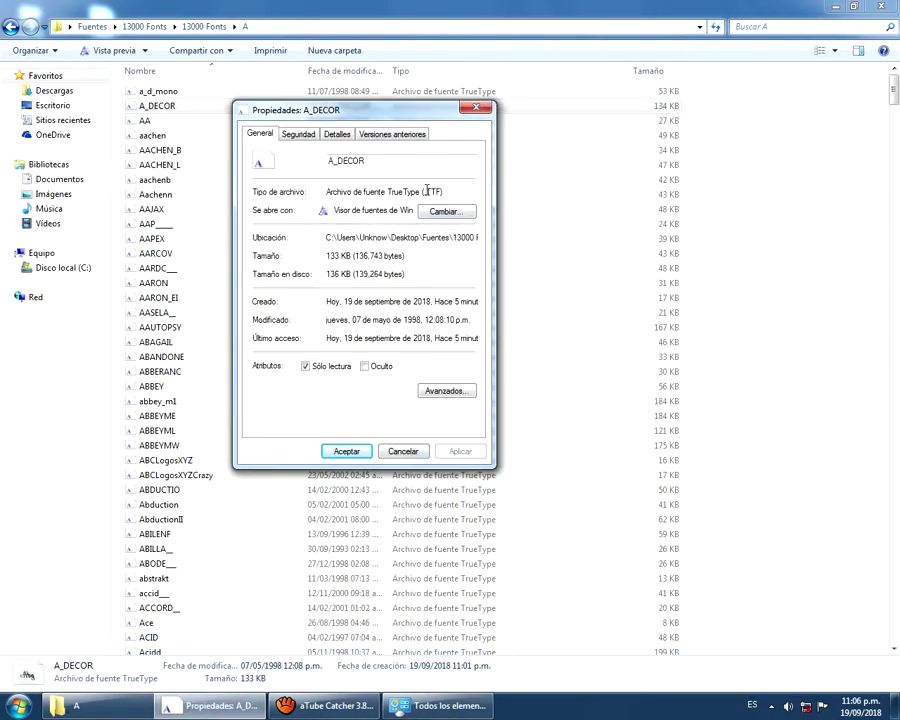
left_click(476, 107)
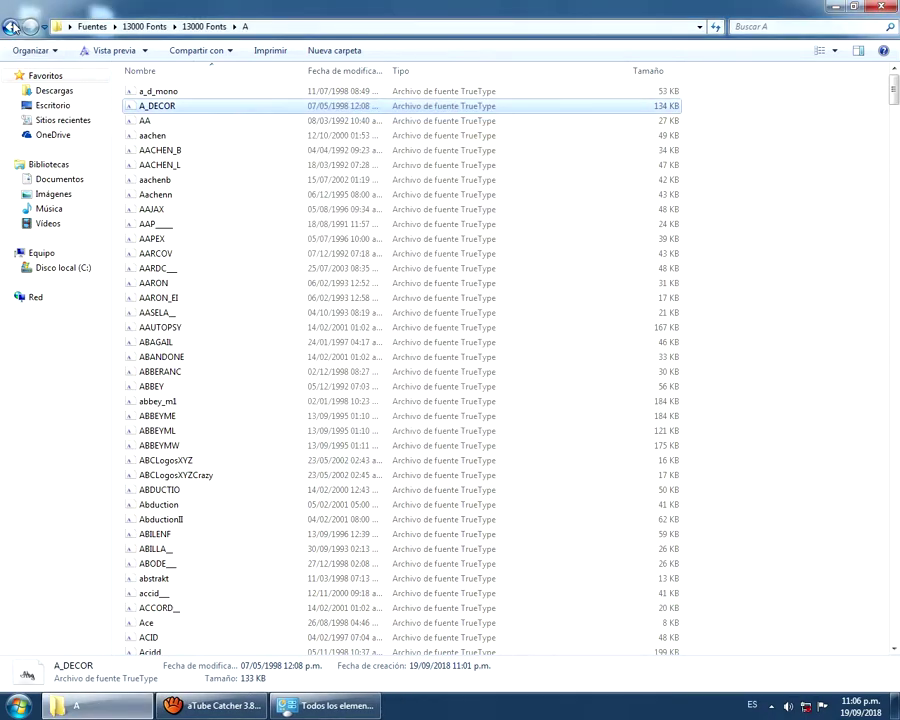
left_click(12, 27)
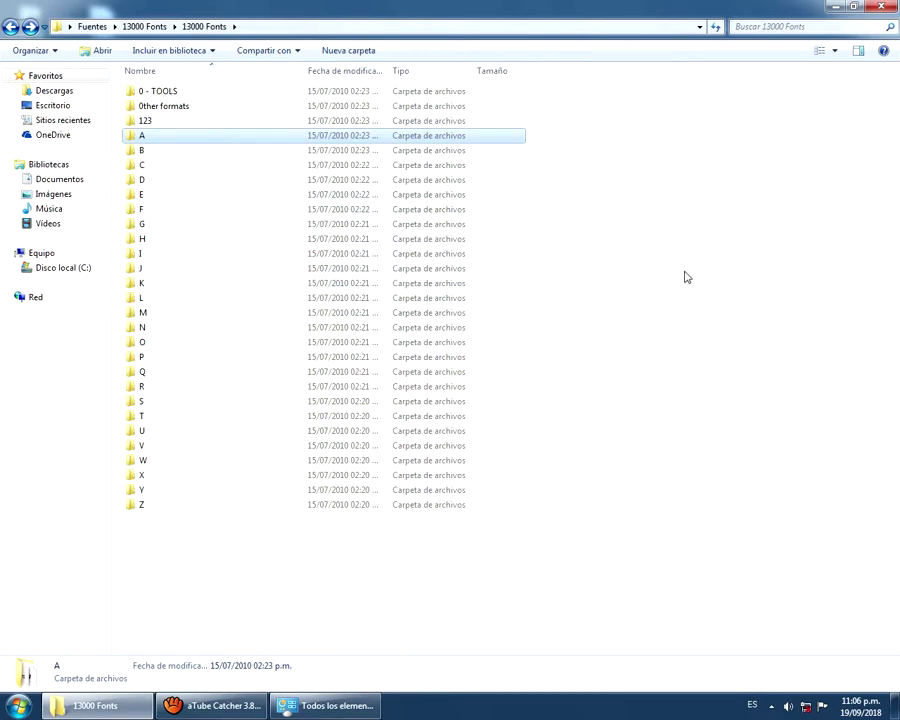
Set the folder search options to include subfolders in search results and apply the change
left_click(841, 257)
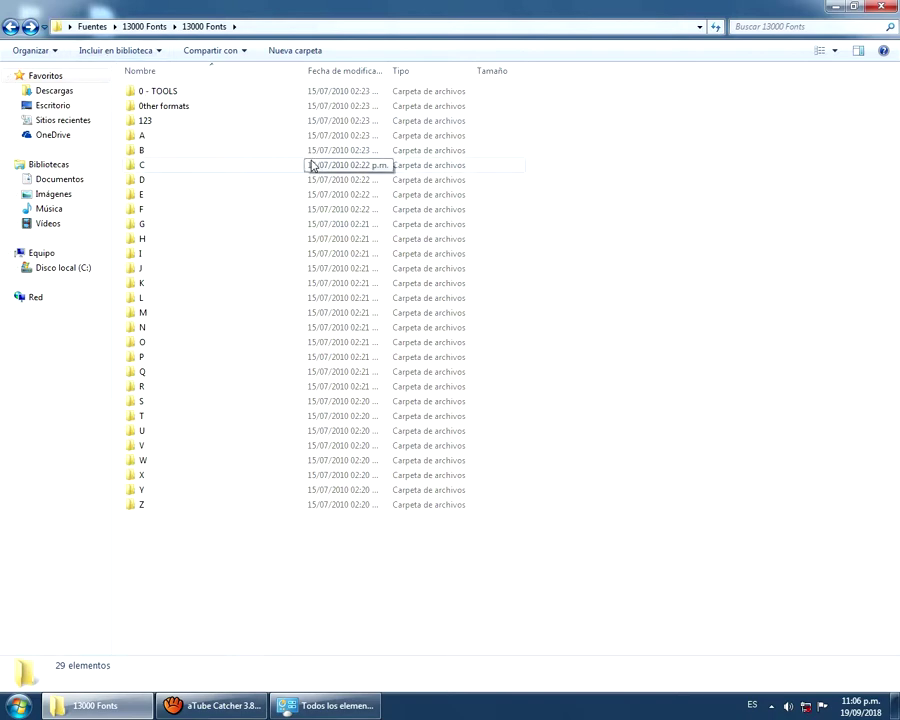
key("alt")
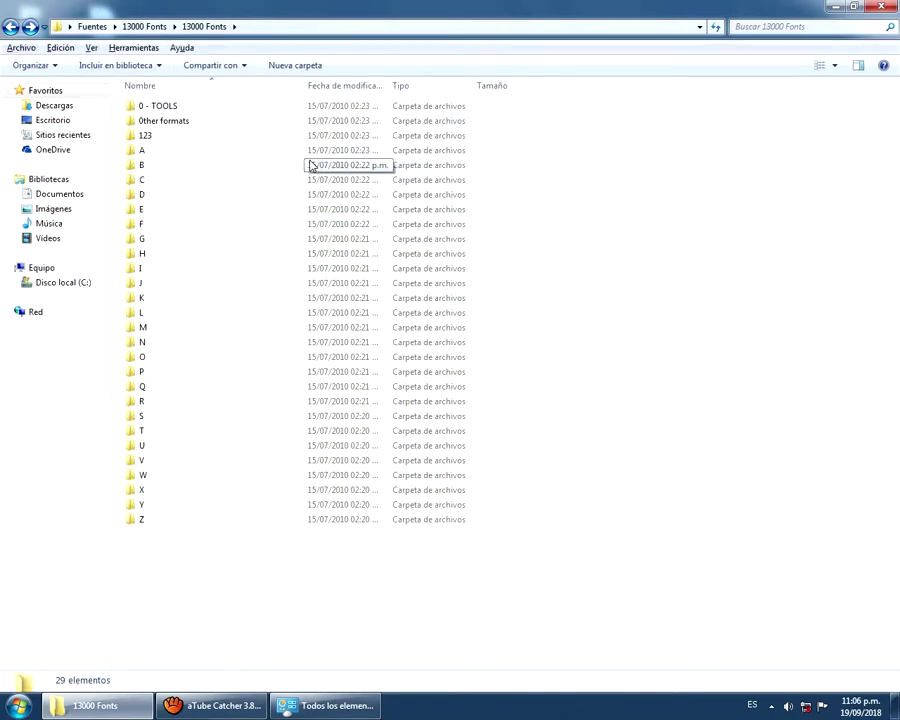
left_click(140, 48)
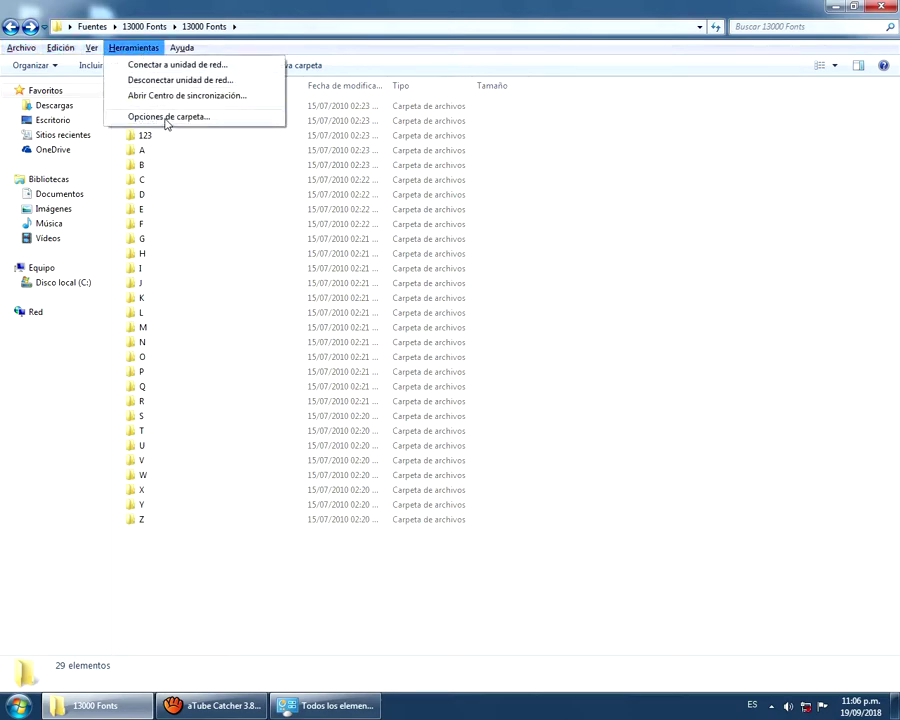
left_click(167, 117)
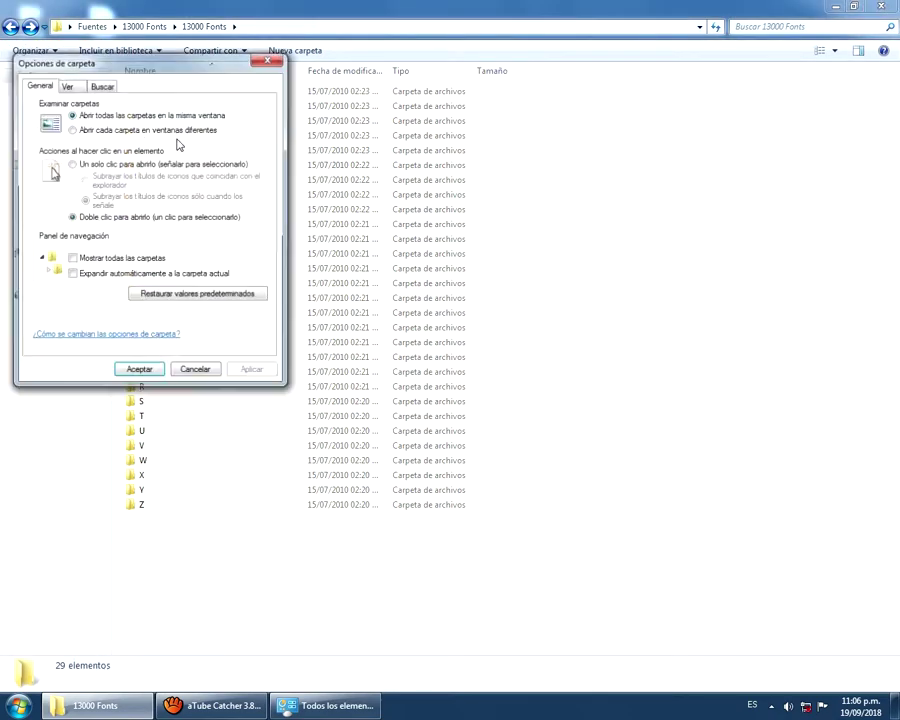
left_click(101, 86)
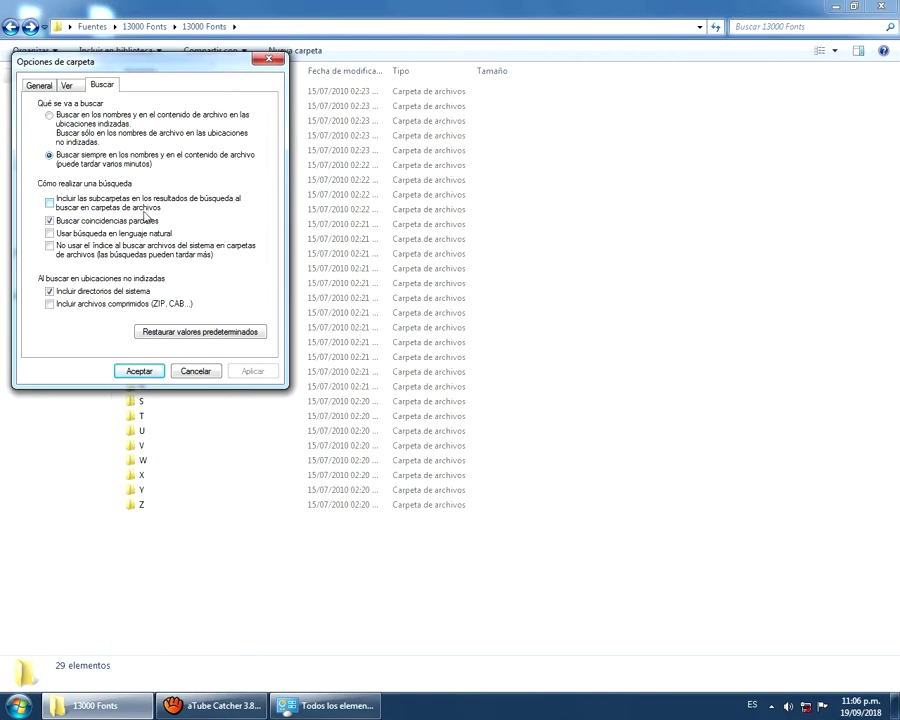
left_click(93, 205)
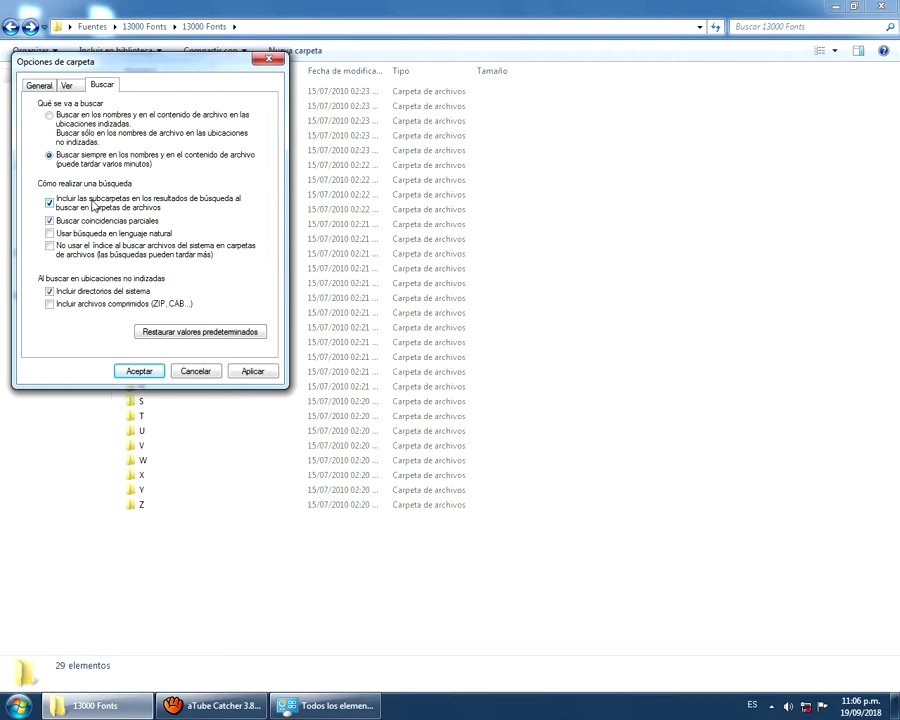
left_click(234, 374)
left_click(147, 372)
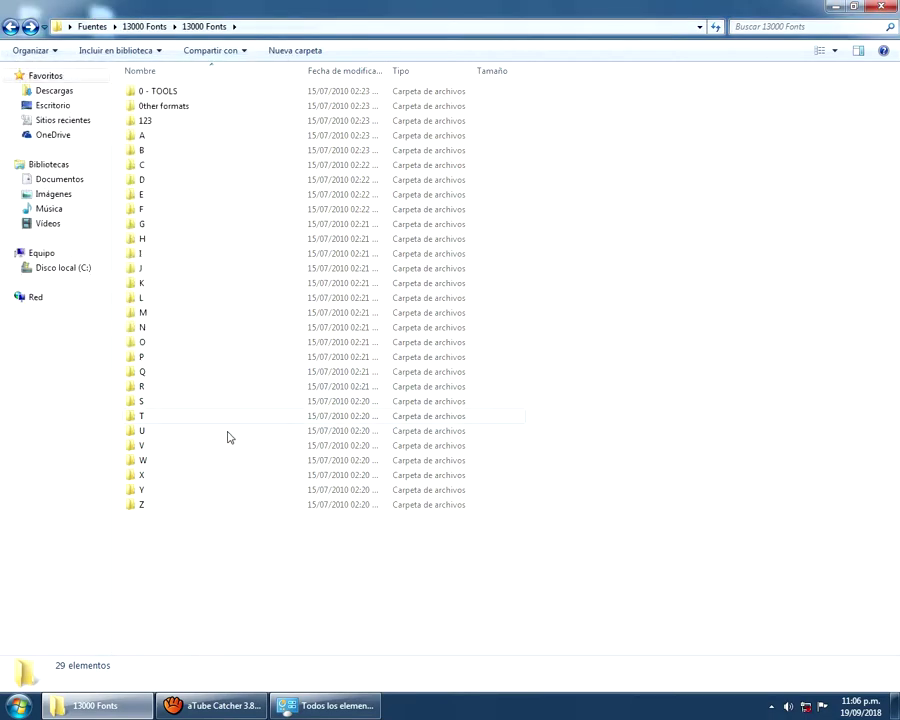
Search the 13000 Fonts folder for .ttf files
left_click(801, 28)
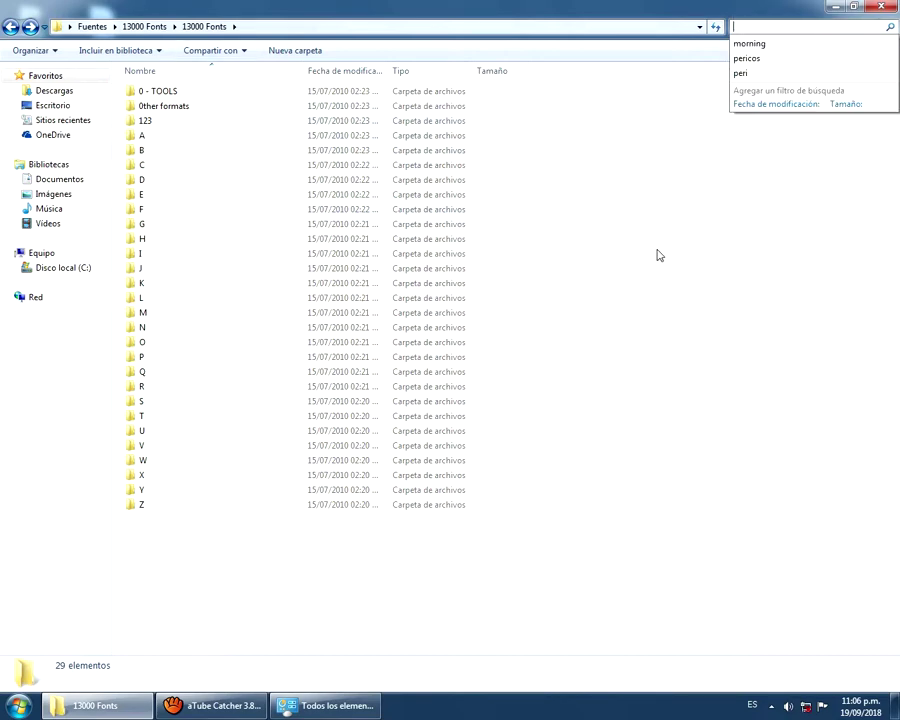
key("Escape")
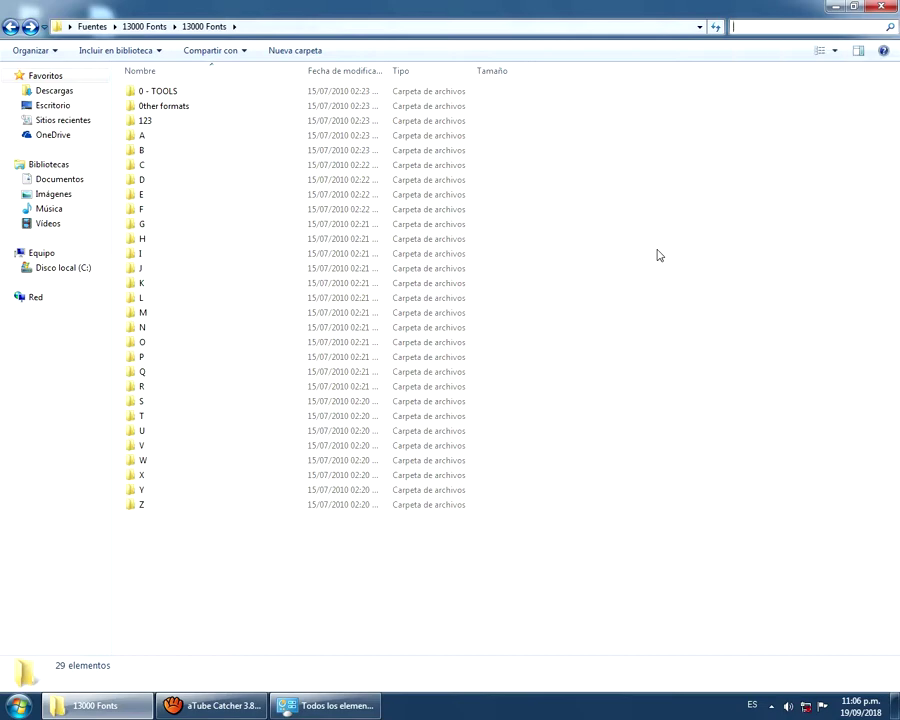
type(".ttf")
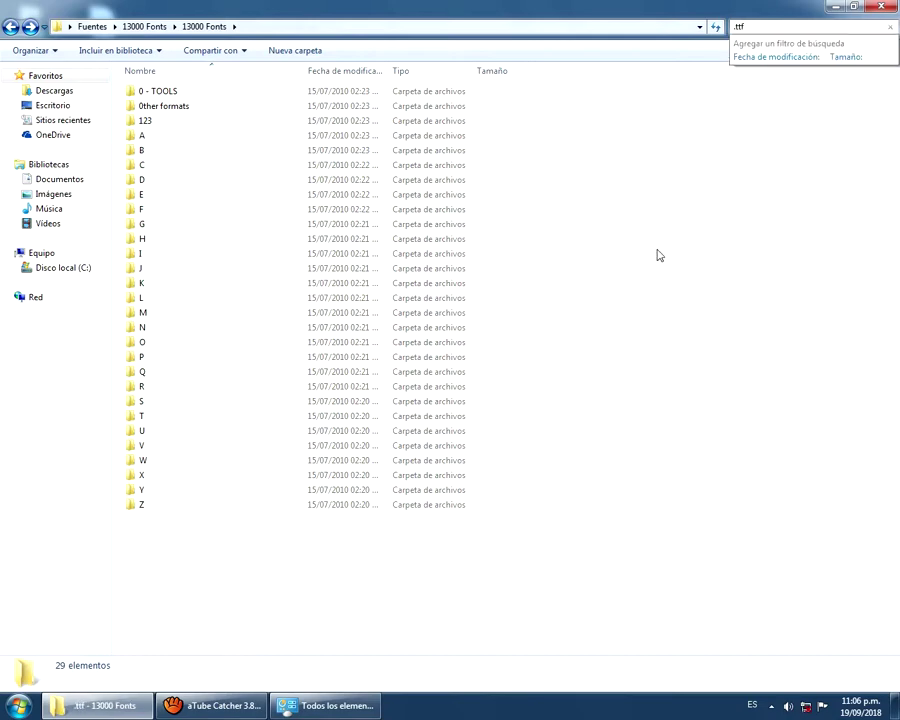
key("Return")
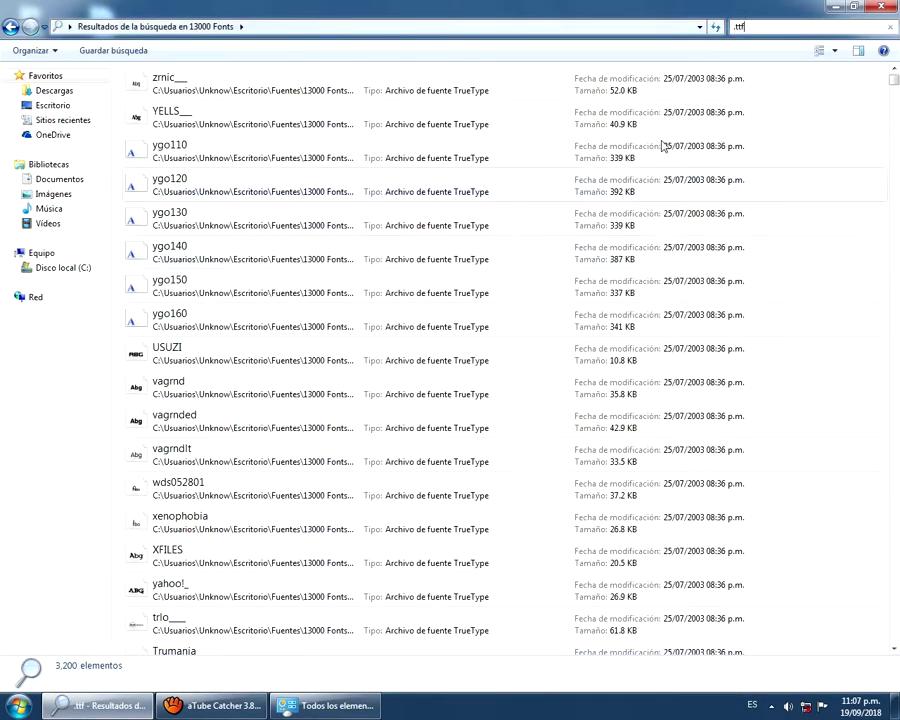
Look through the .ttf search results from the first entries far down the list and return to the beginning
scroll(890, 107, "down", 3)
left_click_drag(890, 107, 895, 147)
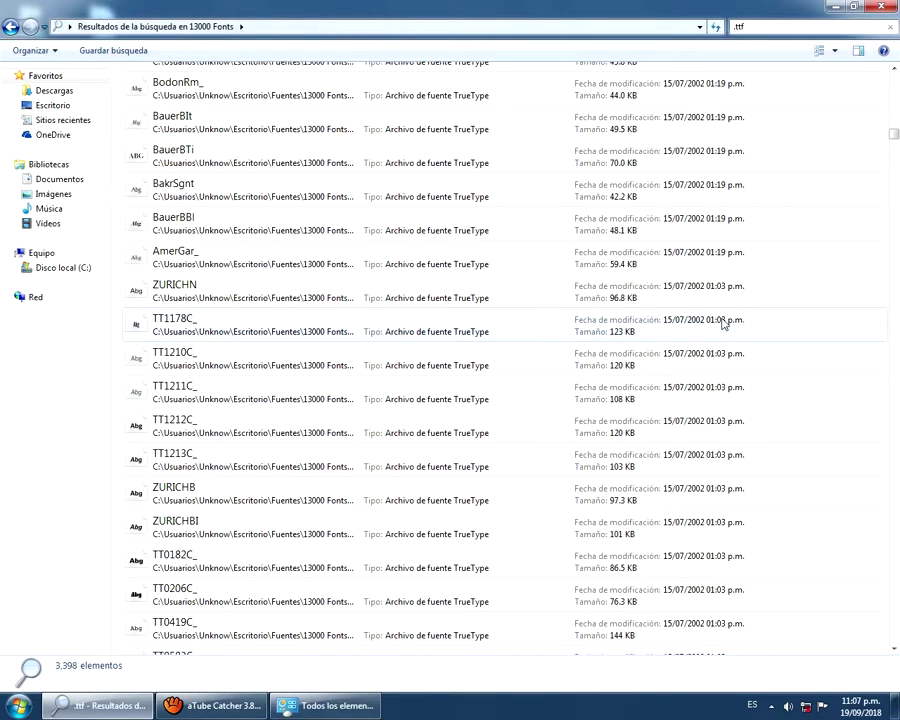
left_click(378, 192)
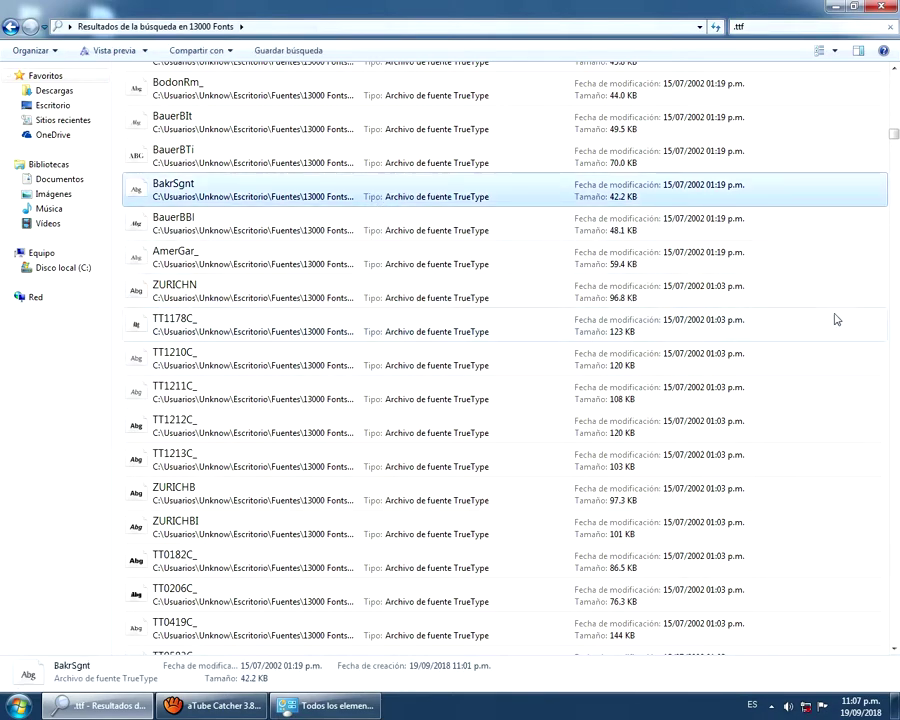
left_click(797, 238)
left_click(326, 150)
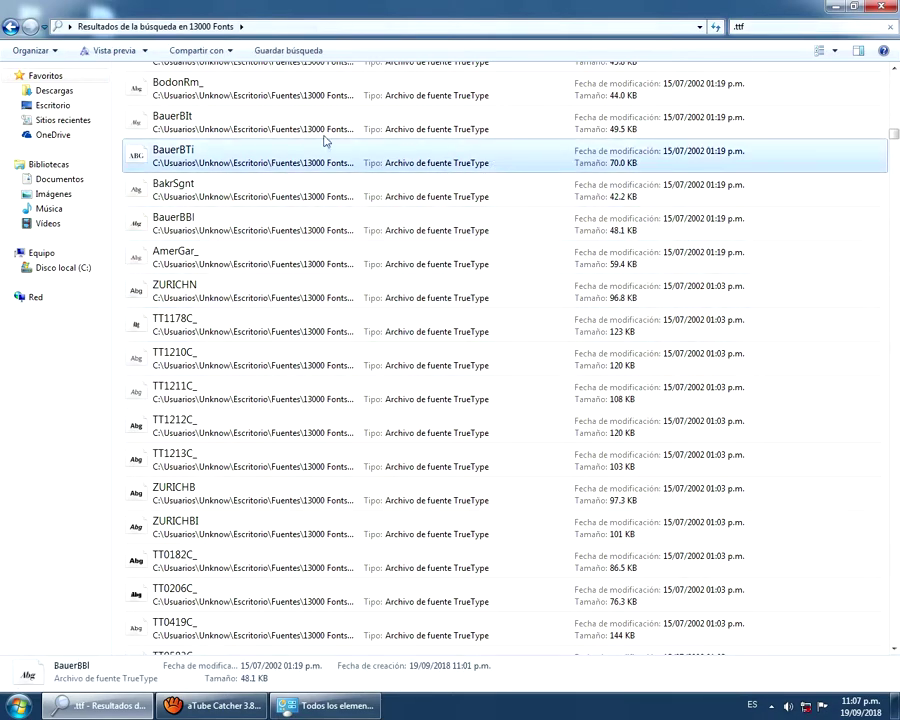
left_click(254, 94)
scroll(766, 274, "up", 7)
scroll(183, 160, "down", 4)
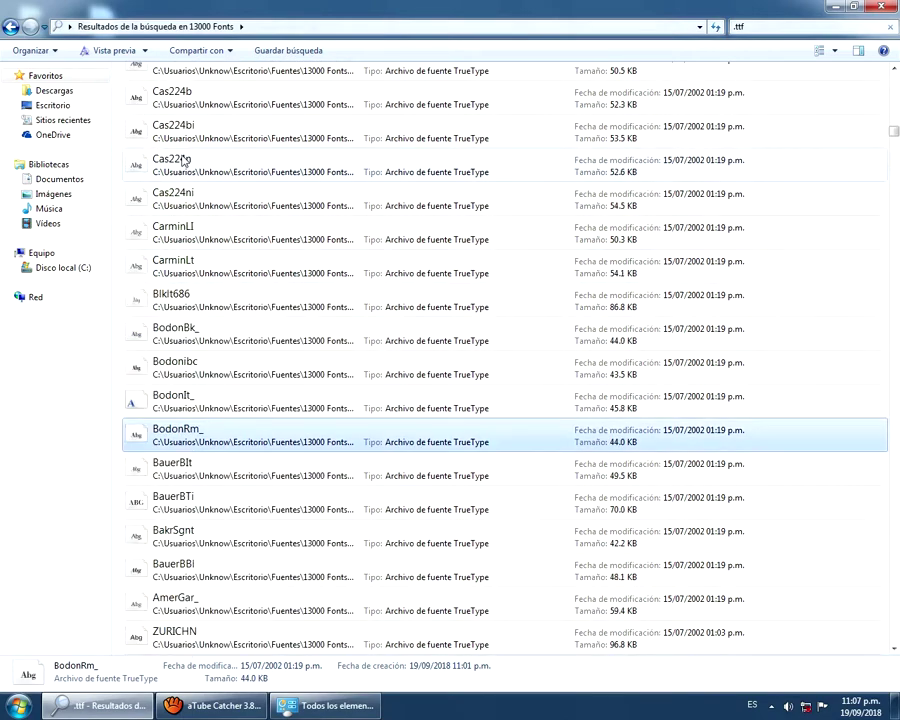
left_click_drag(895, 130, 894, 78)
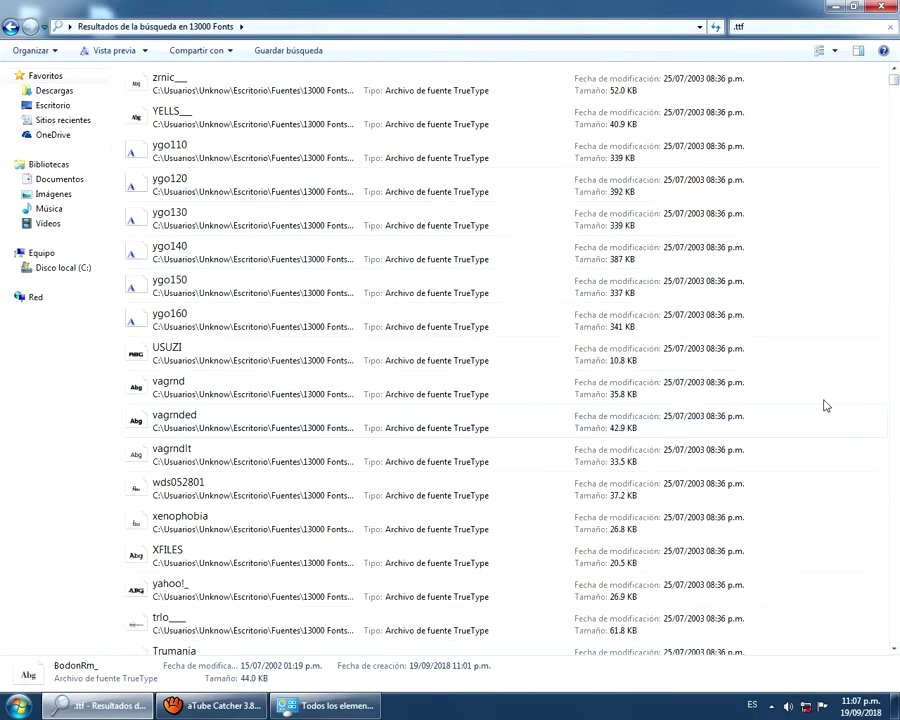
scroll(877, 177, "down", 5)
left_click_drag(894, 80, 884, 497)
scroll(897, 298, "up", 15)
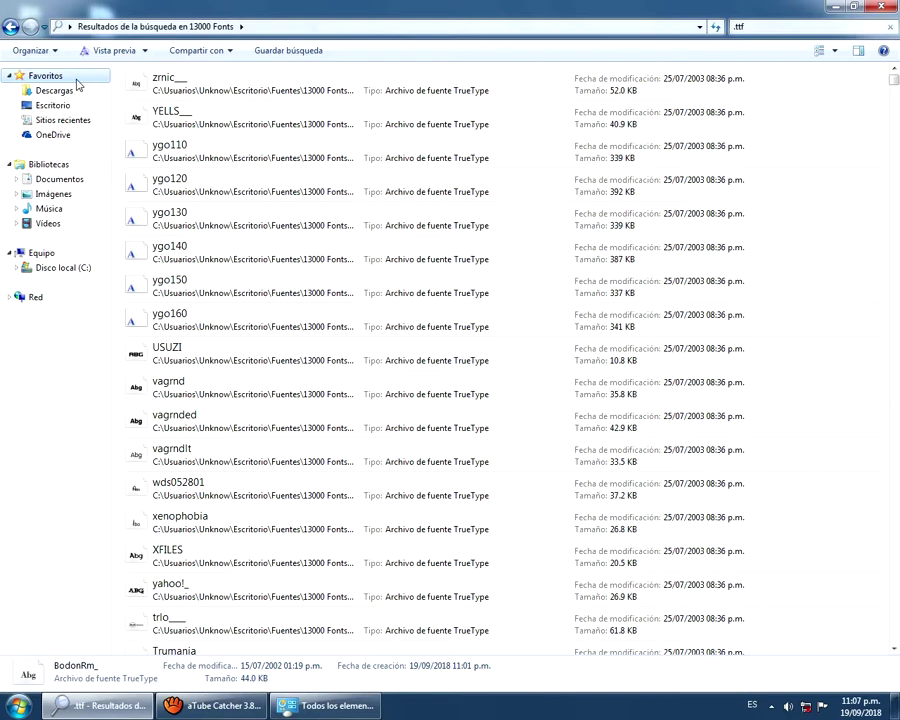
Try out selecting all the .ttf search results, then reduce the selection to the ygo110 font
key("ctrl+a")
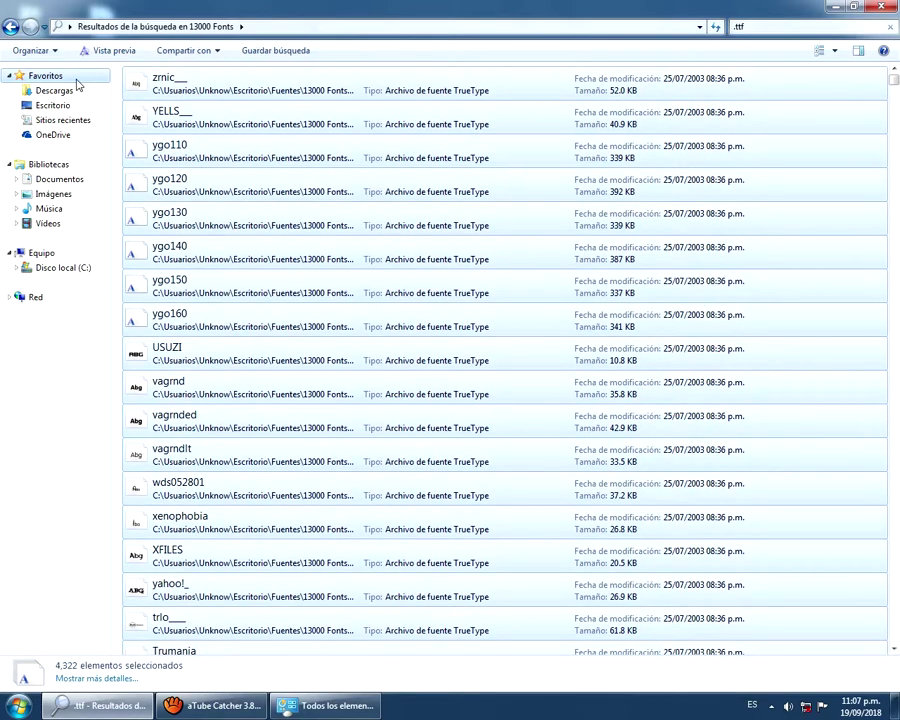
key("alt")
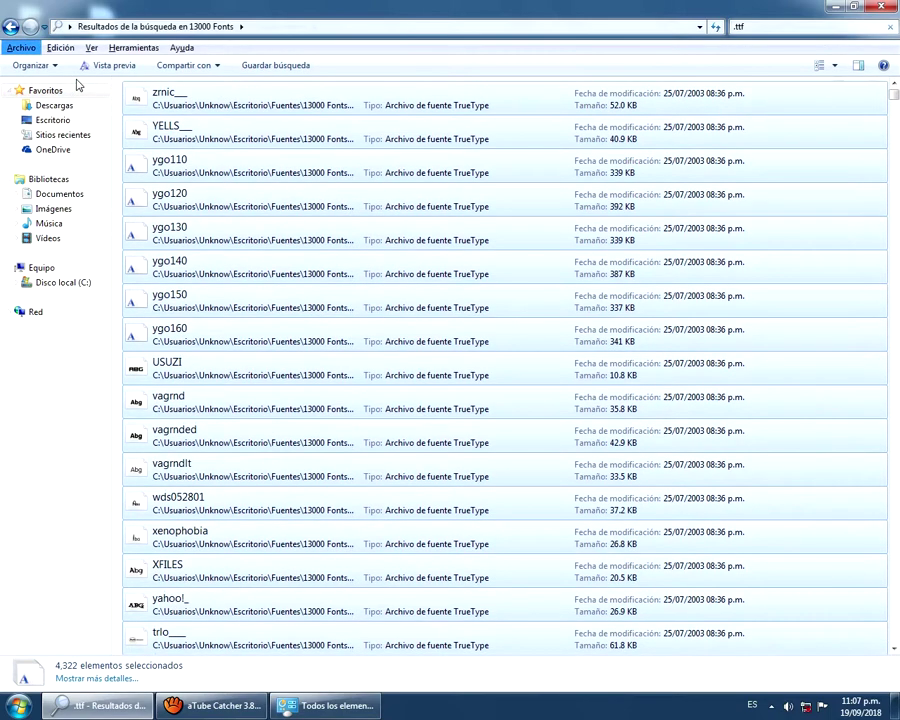
left_click(58, 48)
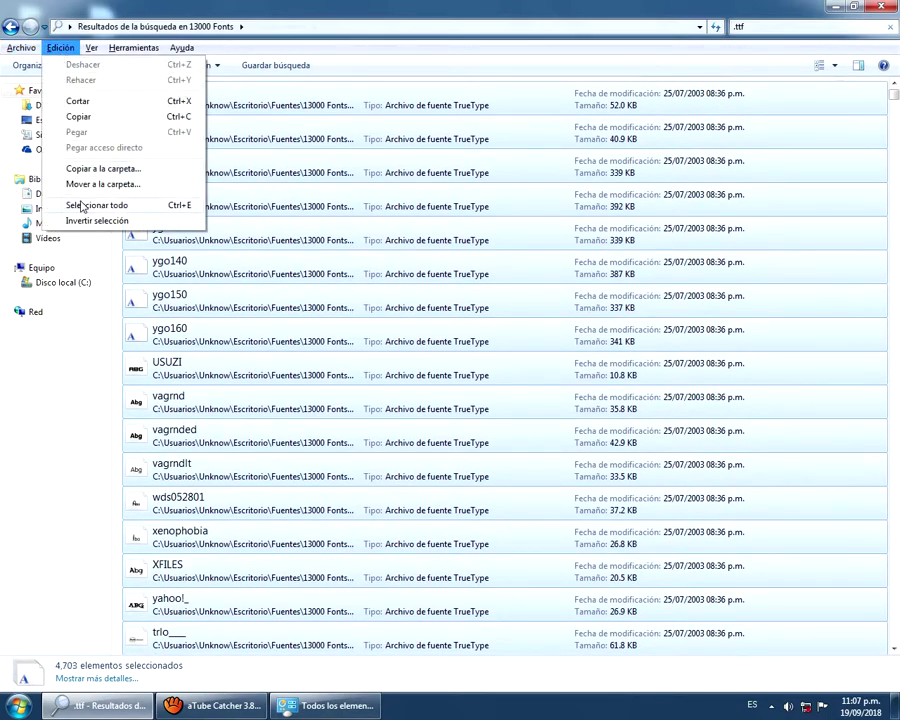
left_click(82, 206)
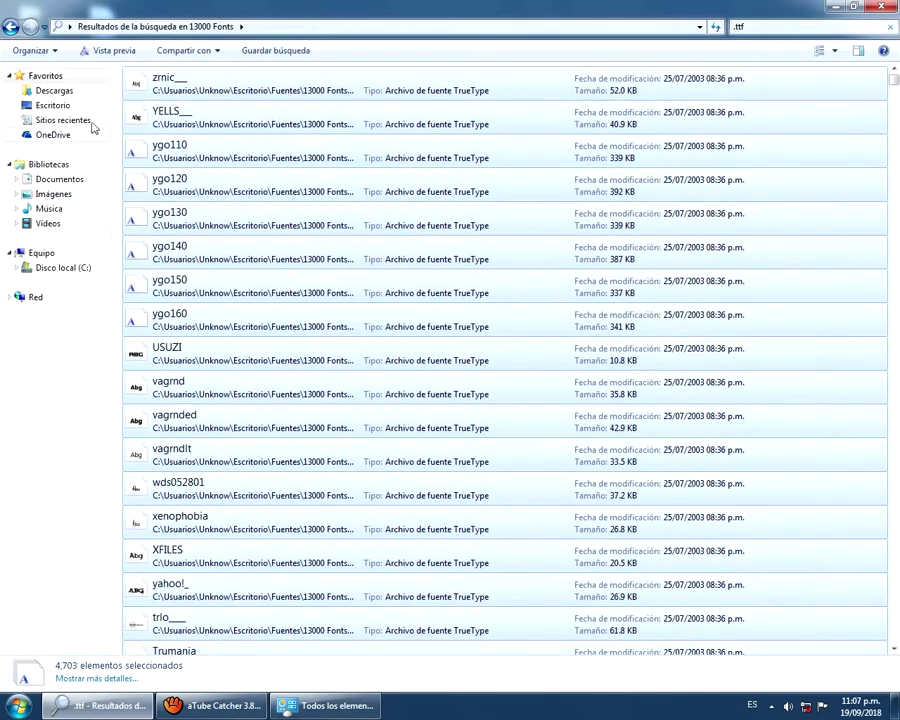
left_click(282, 162)
key("alt")
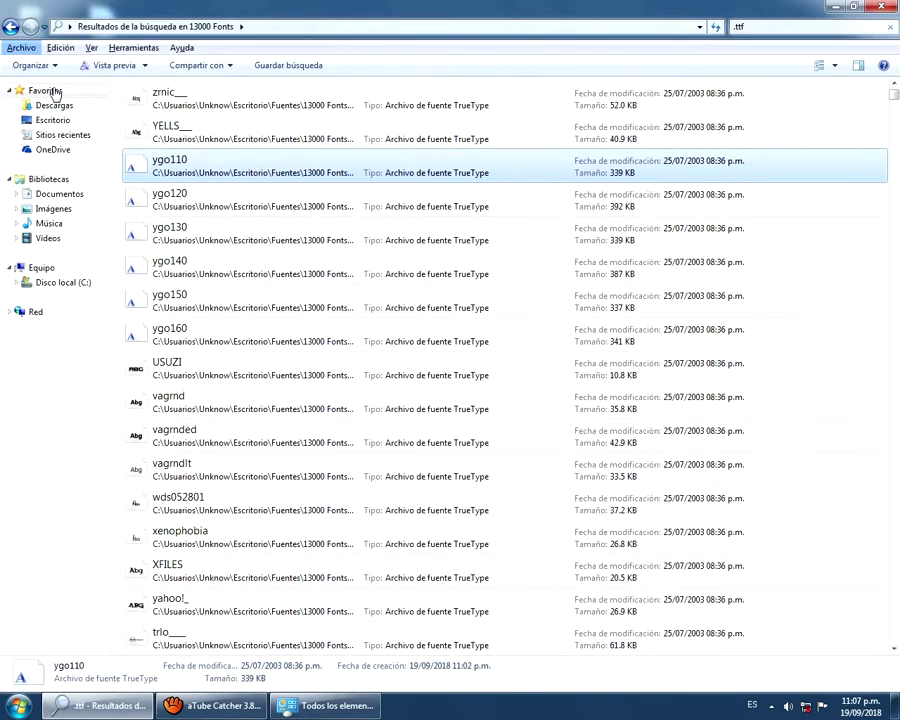
left_click(60, 48)
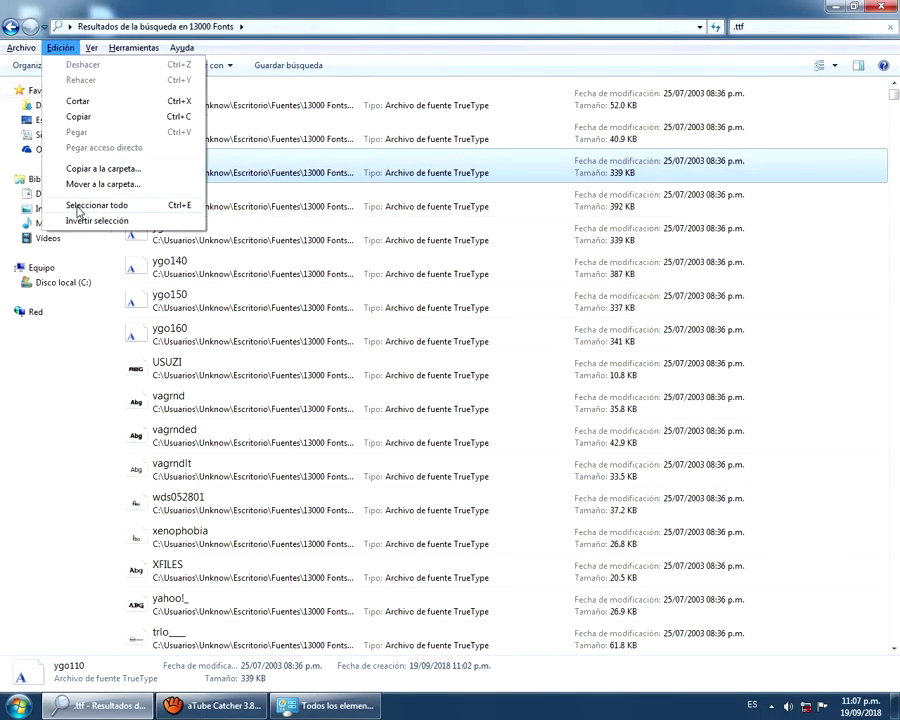
left_click(78, 206)
left_click(212, 158)
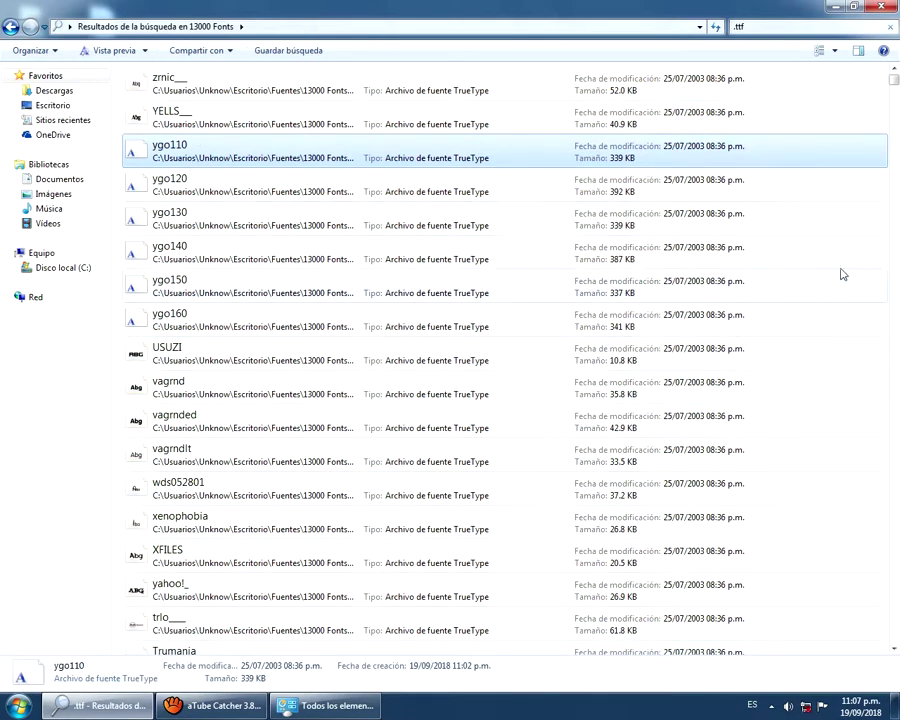
Look through the .ttf search results down to the folders at the end of the list and return to the beginning
left_click_drag(894, 76, 894, 126)
left_click(788, 168)
key("End")
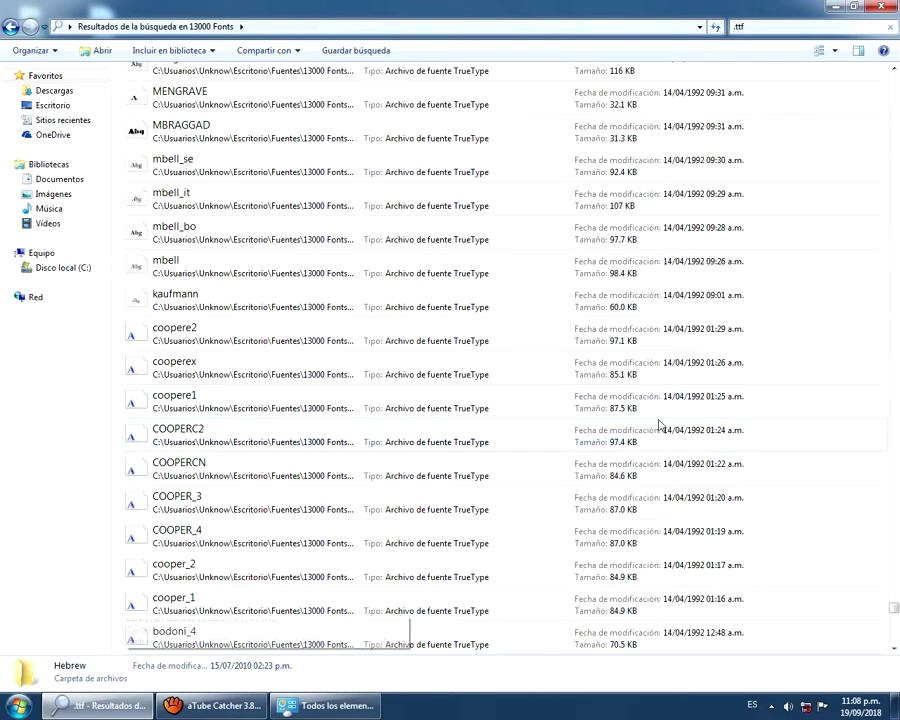
left_click(677, 394)
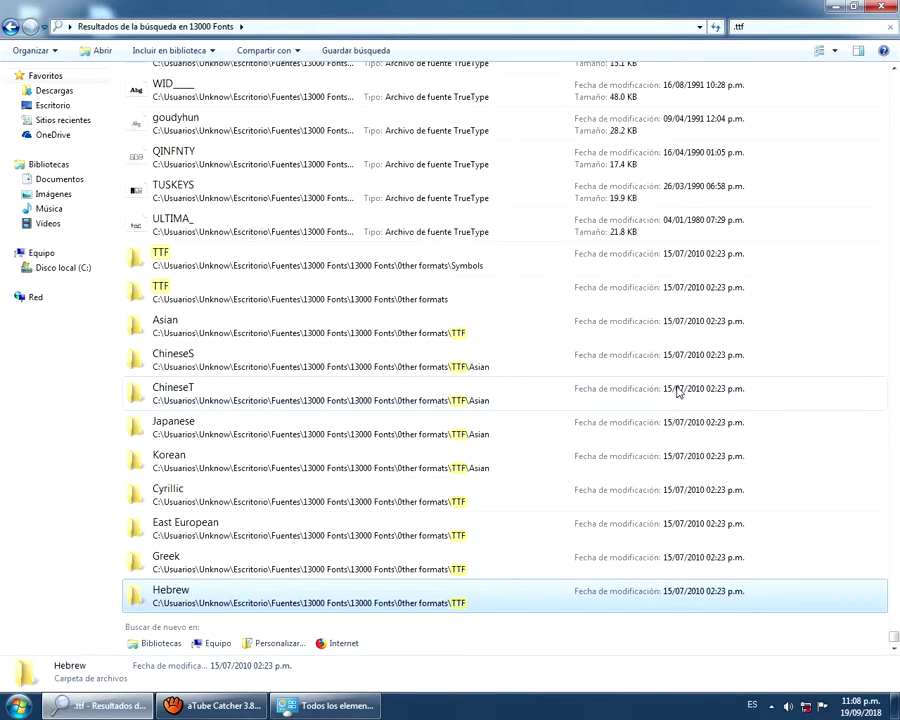
left_click(181, 228)
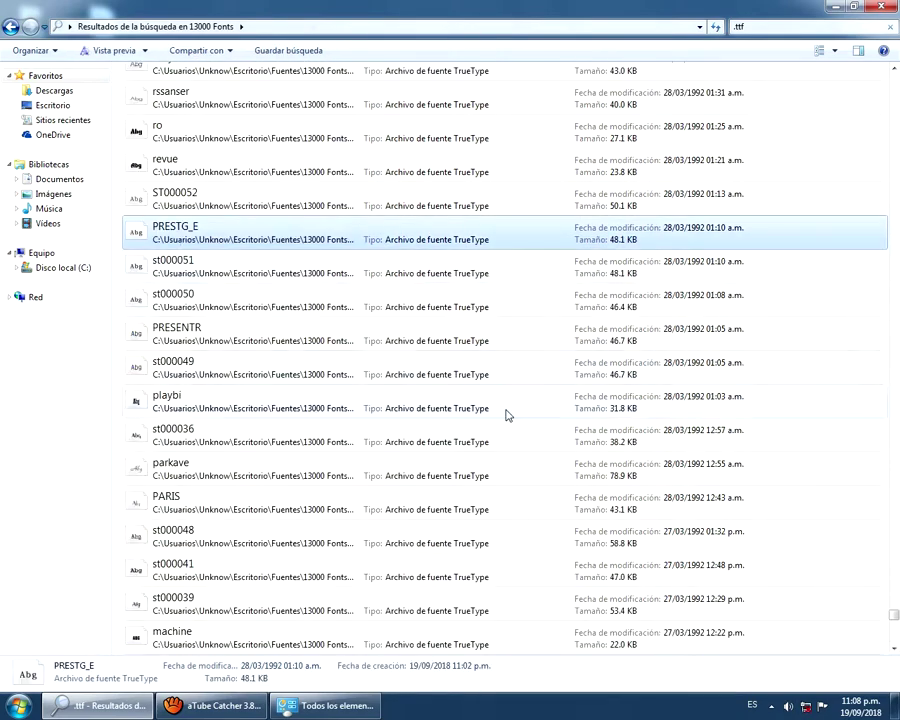
left_click(378, 329)
left_click(790, 238)
left_click_drag(890, 619, 896, 64)
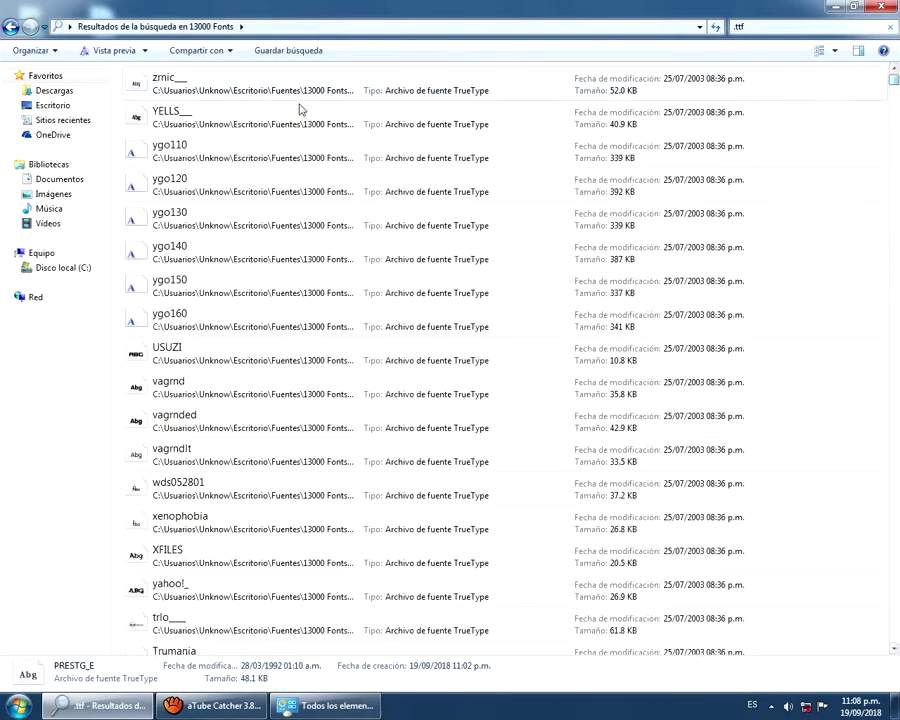
Select all the .ttf search results and copy them
left_click(412, 112)
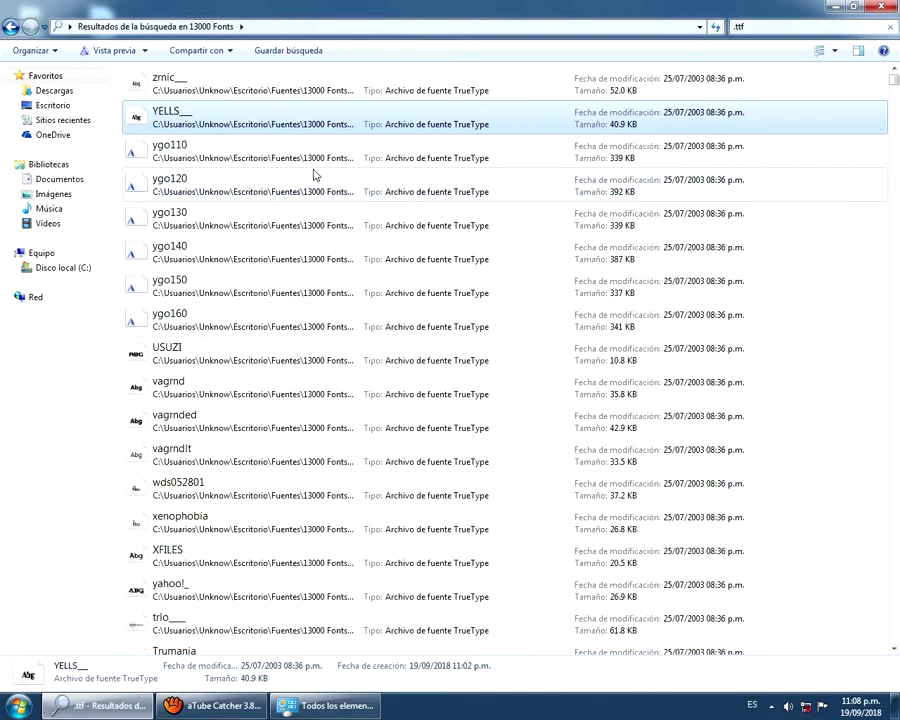
key("ctrl+a")
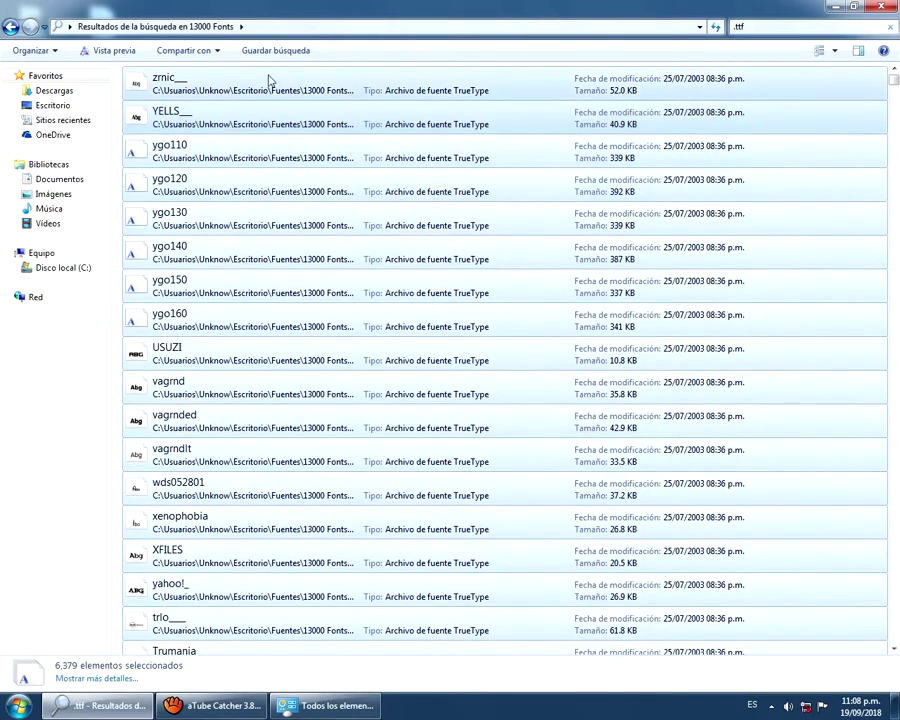
right_click(272, 80)
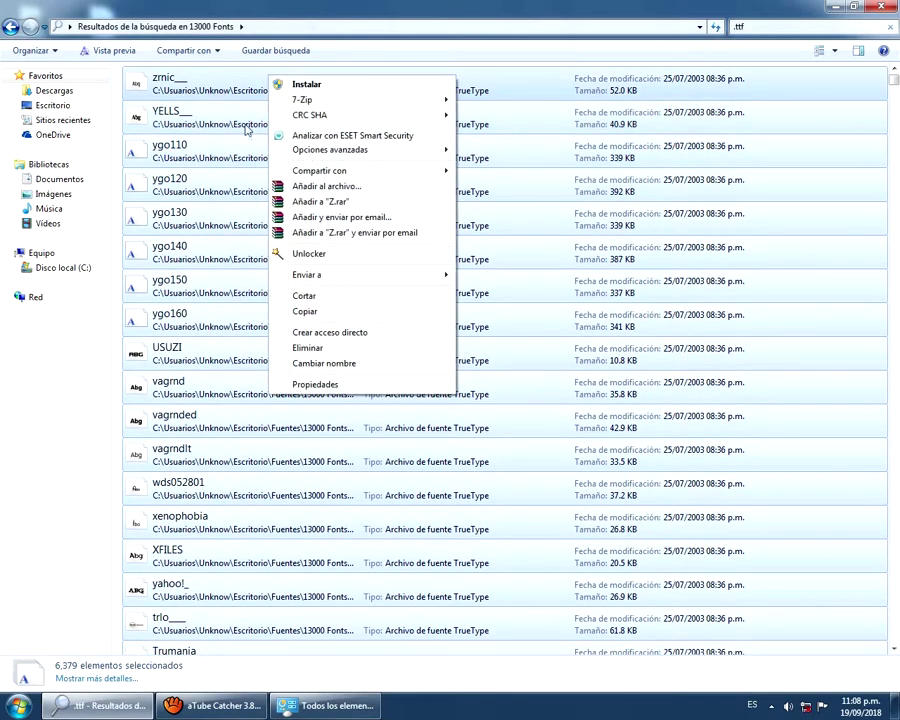
left_click(288, 313)
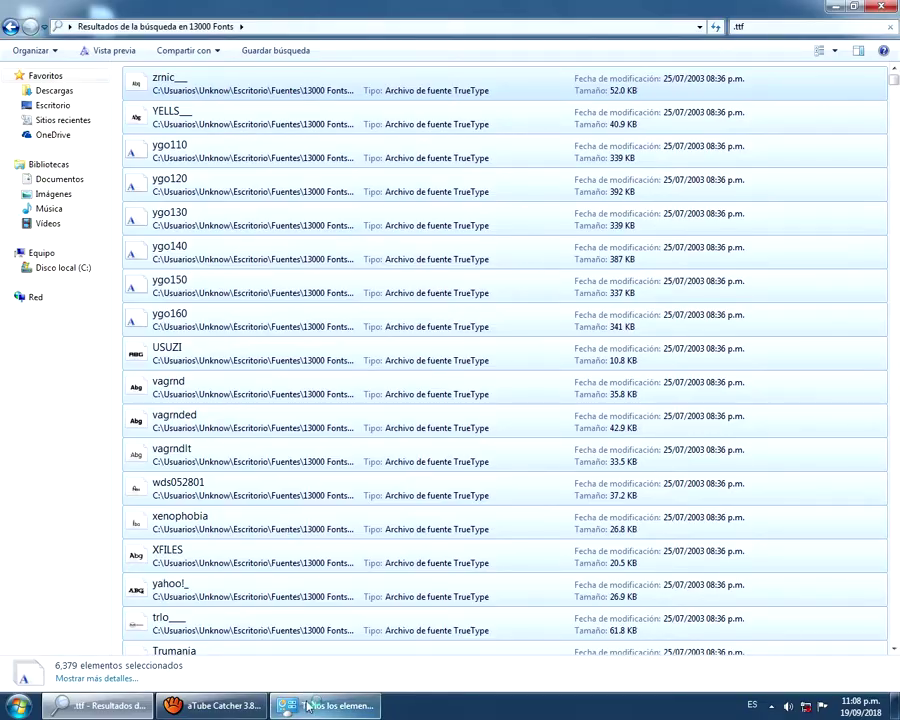
Switch to the Control Panel and paste the copied fonts into Fuentes
left_click(312, 705)
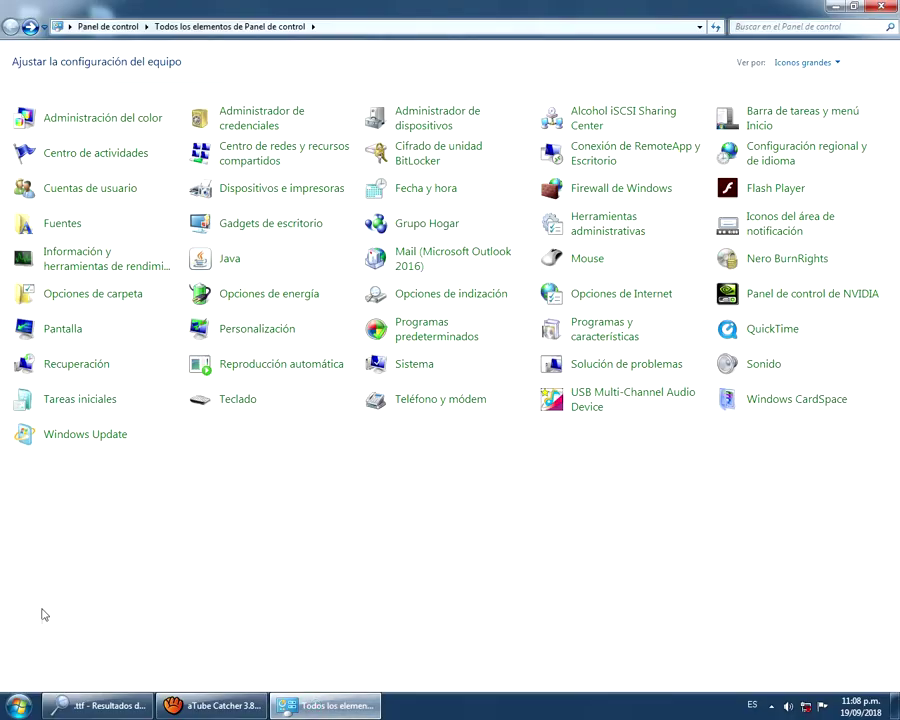
key("super")
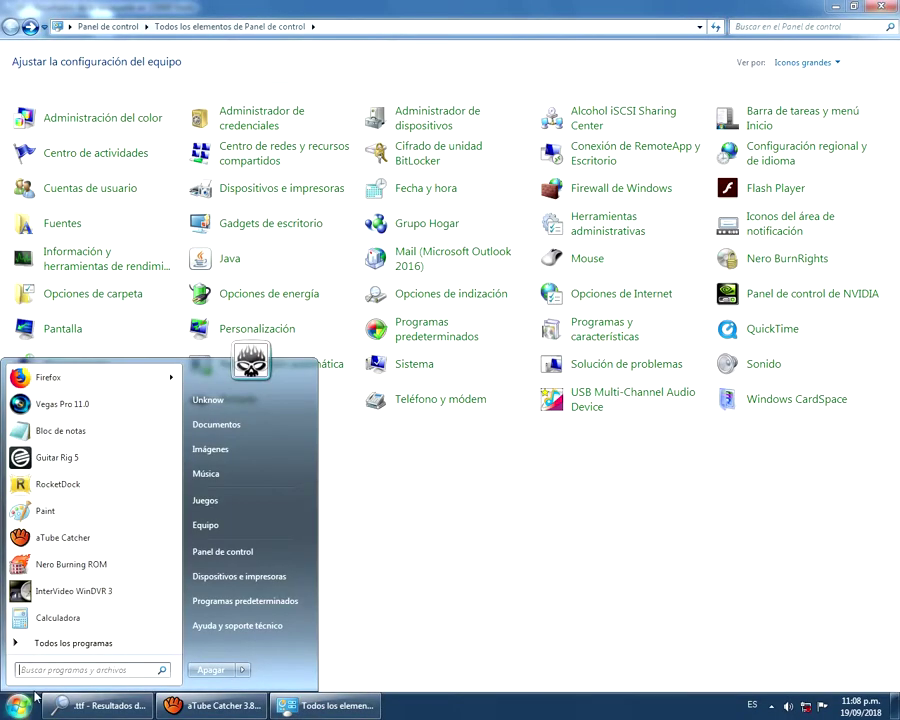
left_click(236, 553)
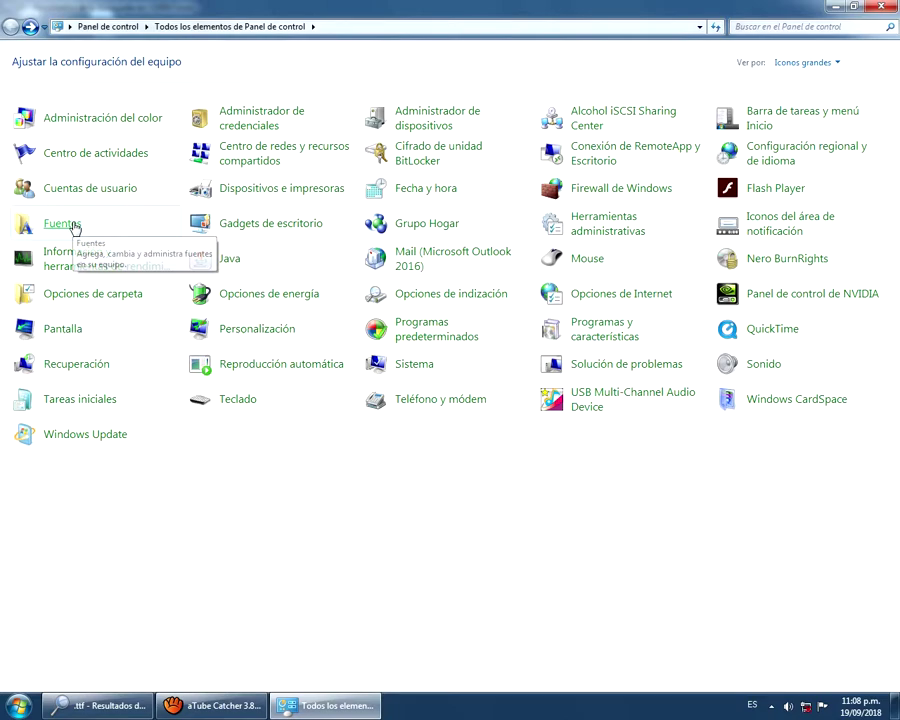
right_click(86, 225)
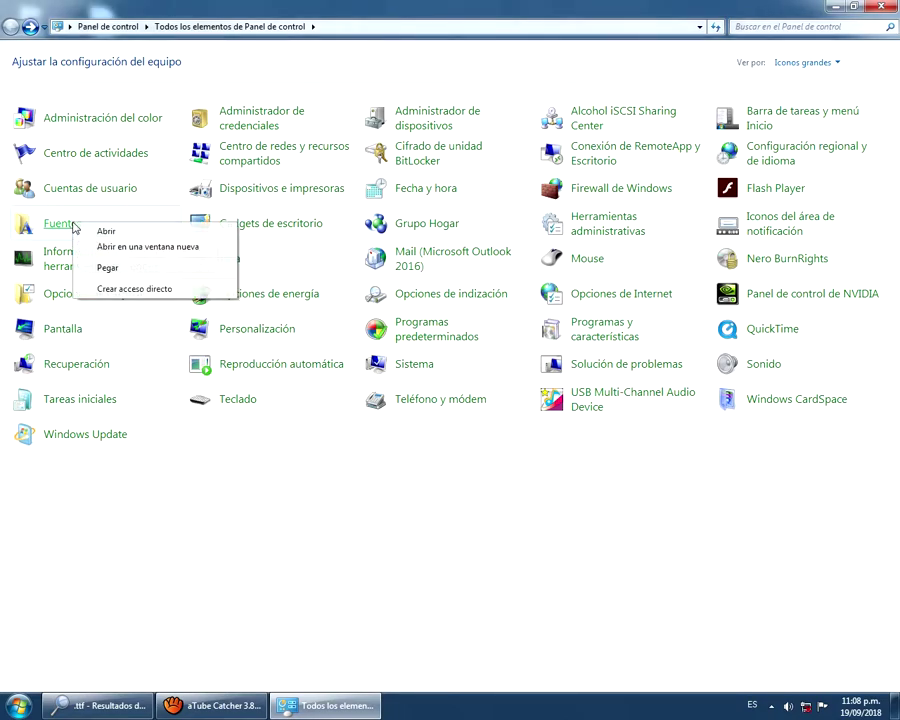
left_click(107, 268)
Agree to replace the already installed Zrnic font and apply the same choice to all current items
left_click(358, 356)
left_click_drag(420, 288, 396, 313)
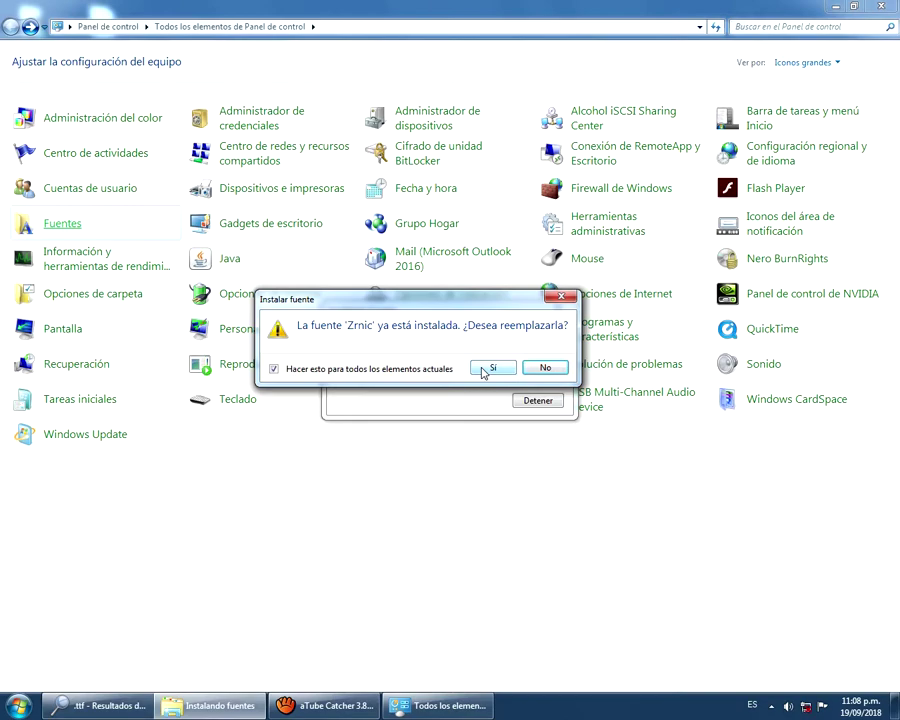
left_click_drag(459, 311, 438, 380)
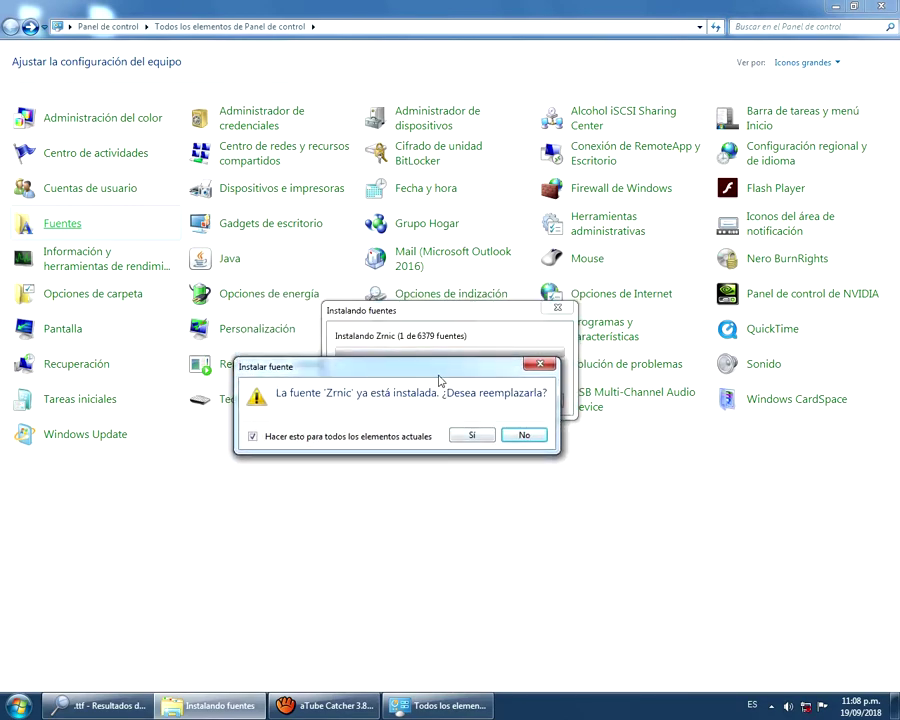
left_click_drag(441, 379, 493, 329)
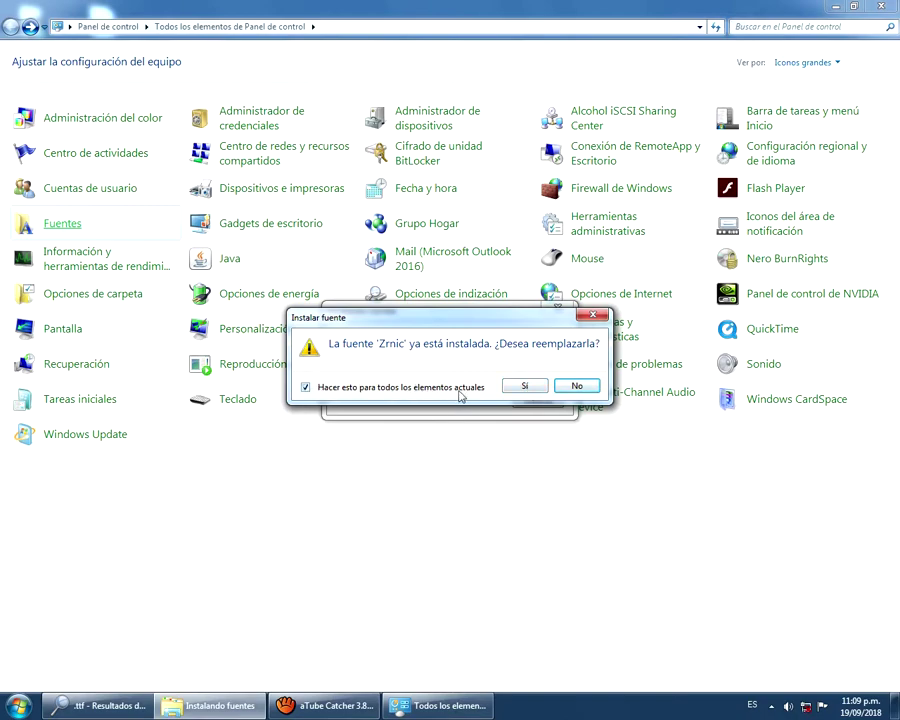
left_click(517, 386)
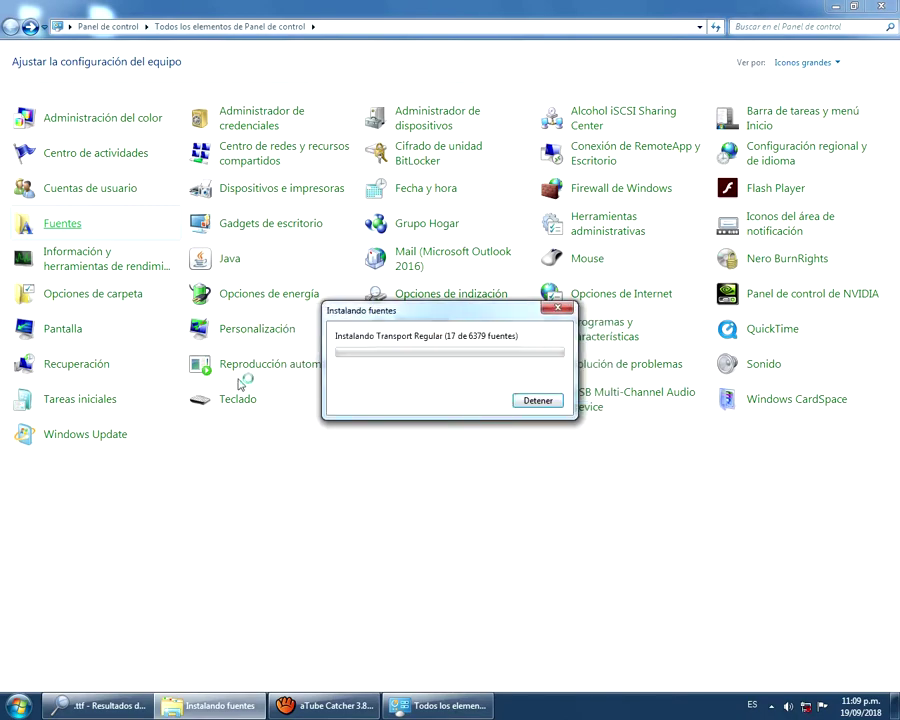
Suppress the invalid-font notice for the remaining items and close the one about nitemare.ttf
left_click_drag(358, 318, 336, 312)
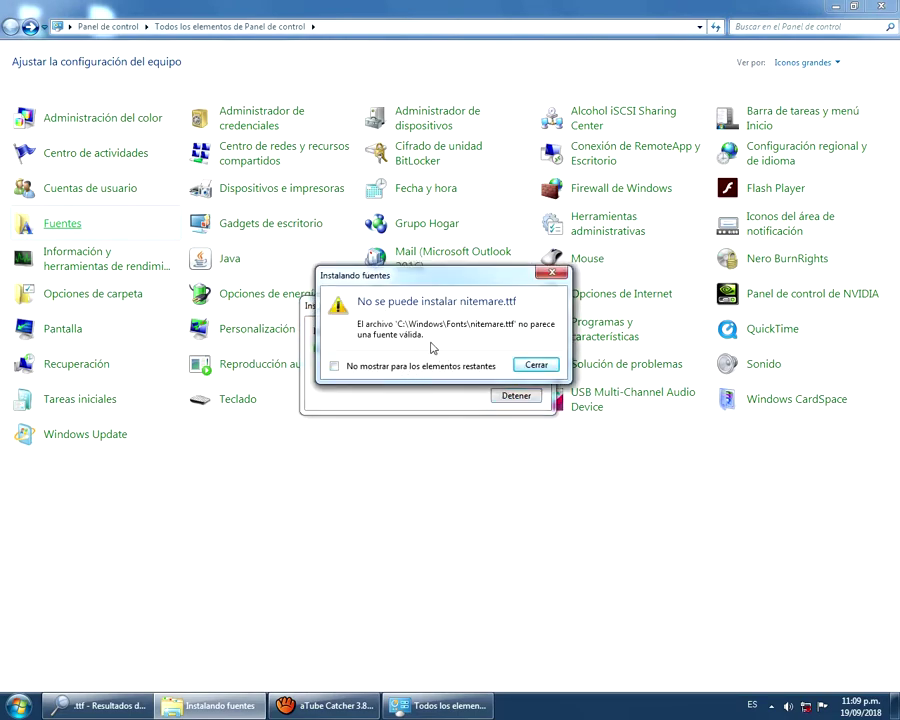
left_click(365, 369)
left_click_drag(489, 280, 529, 331)
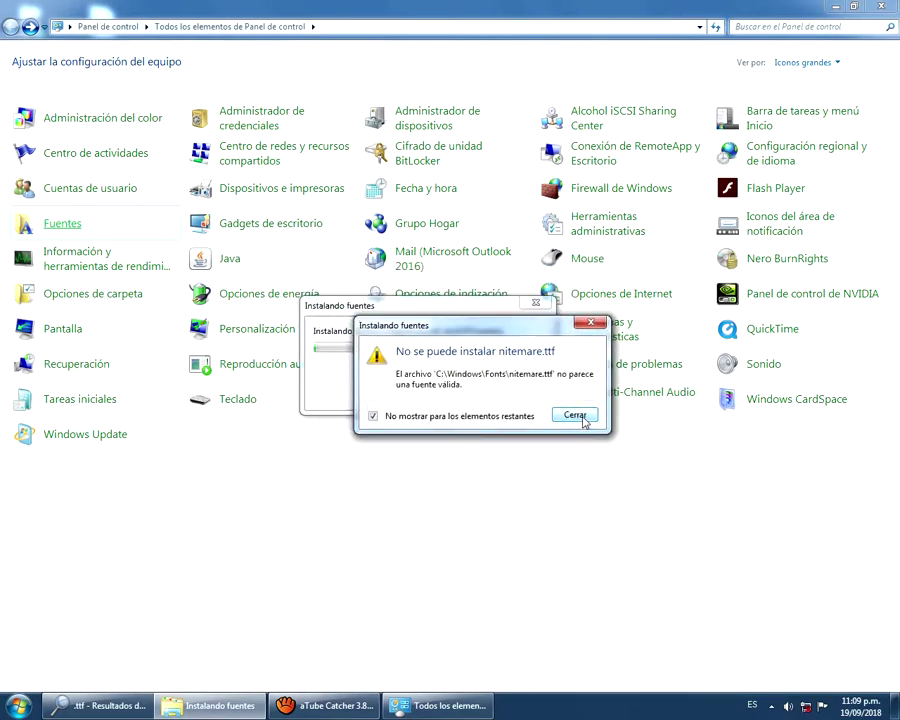
left_click(575, 415)
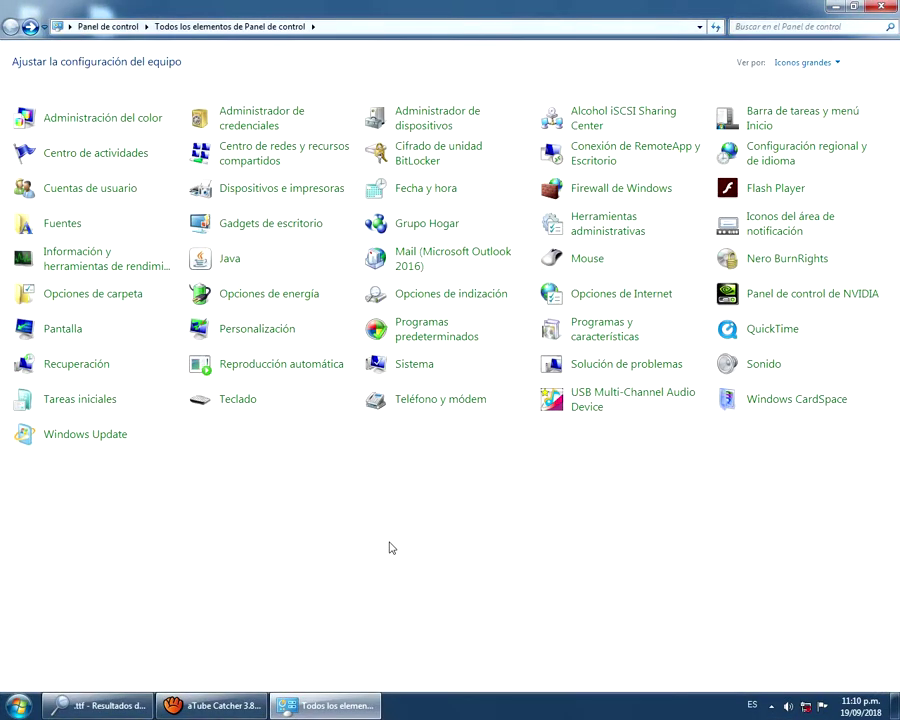
Return to the .ttf search results window and turn off including subfolders in search results in the folder options, applying the change
left_click(320, 705)
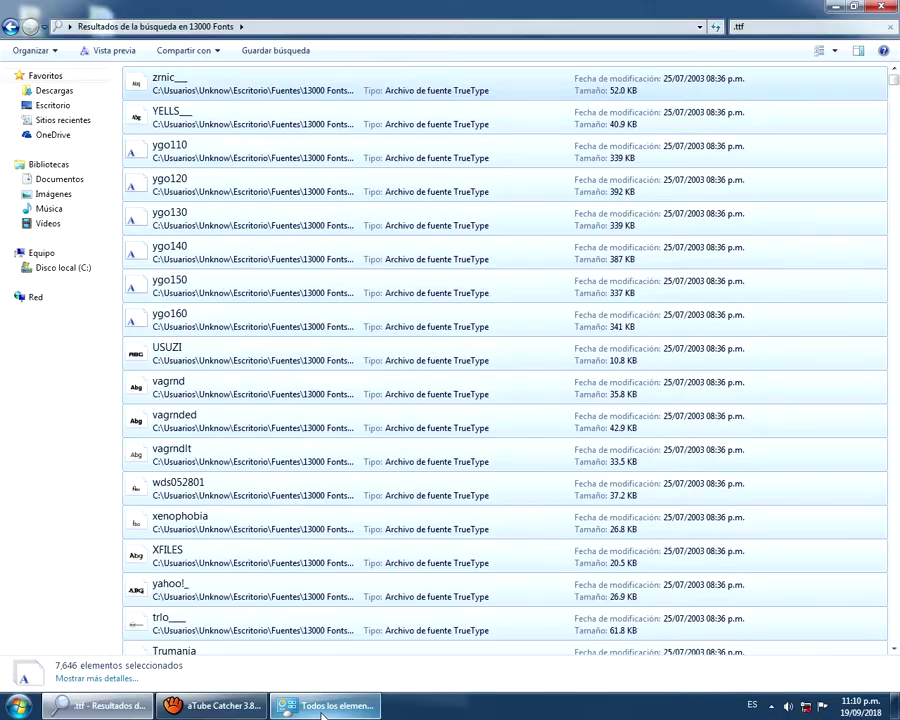
left_click(315, 705)
left_click(308, 698)
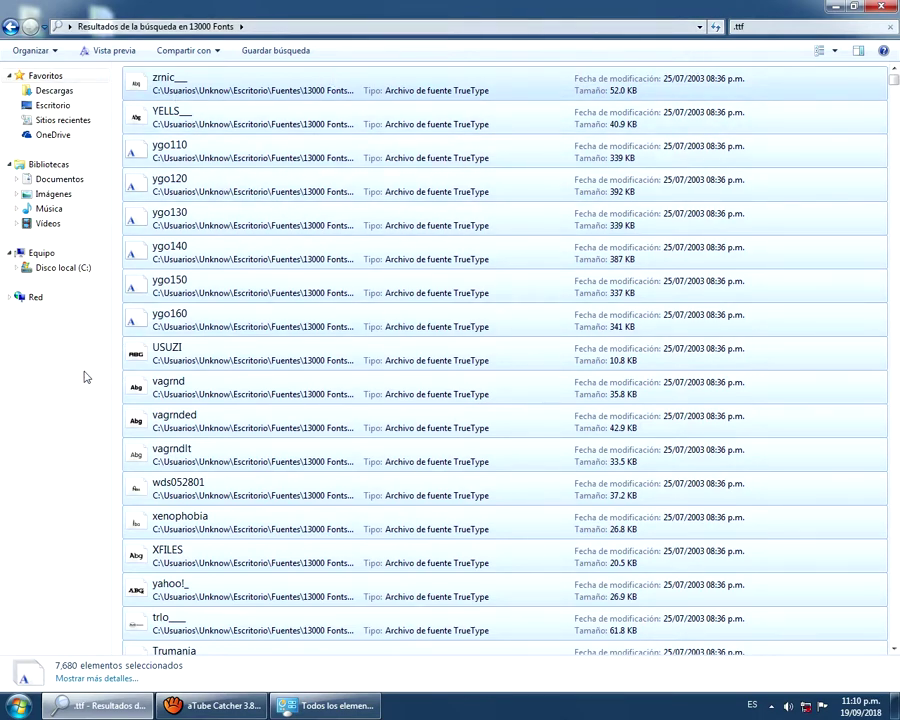
key("alt")
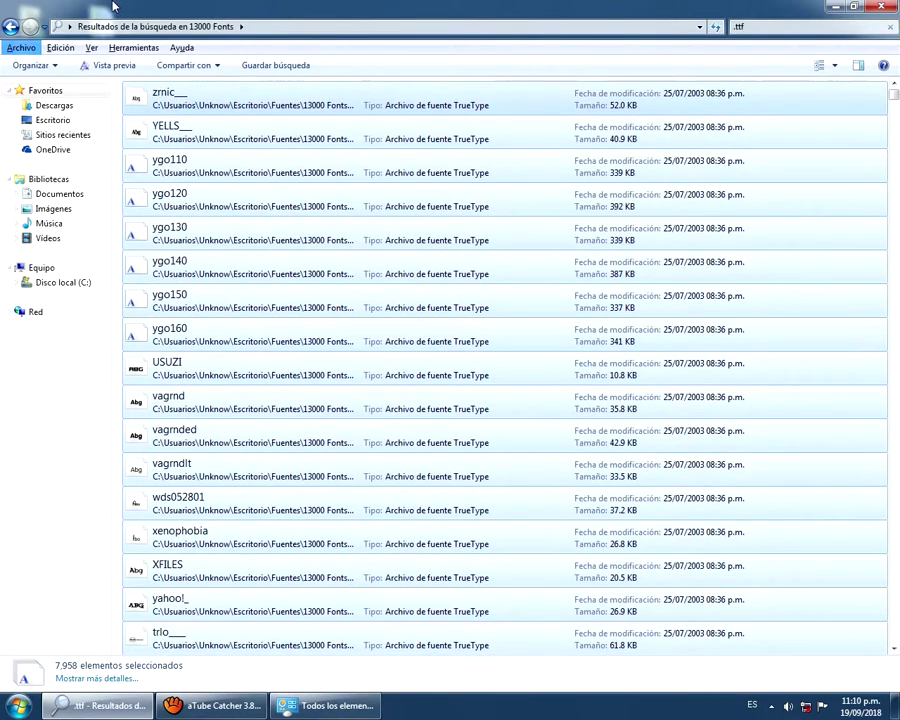
left_click(120, 50)
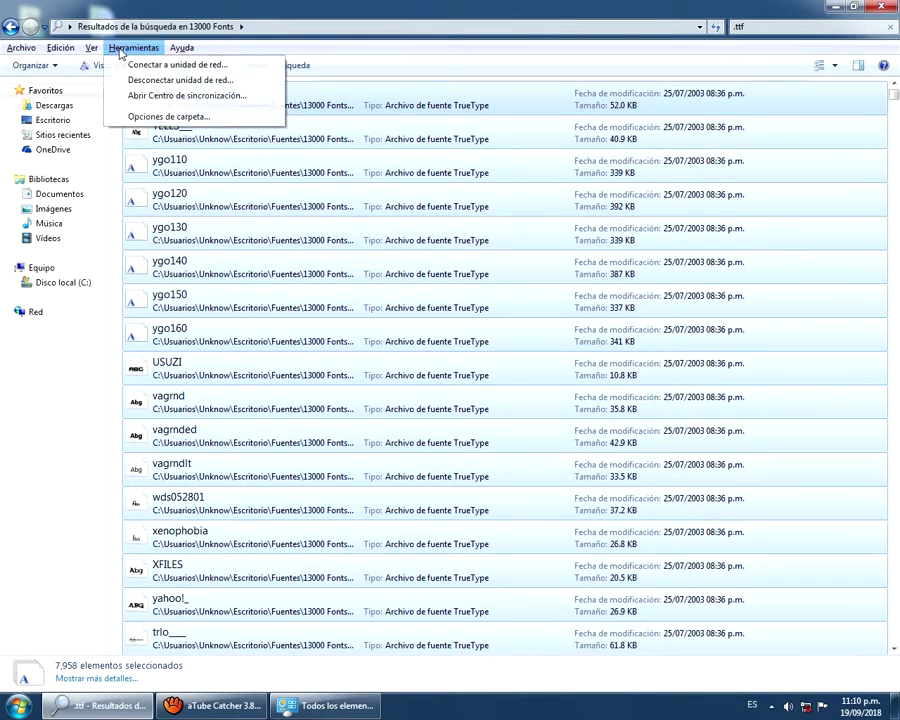
left_click(137, 118)
left_click(102, 84)
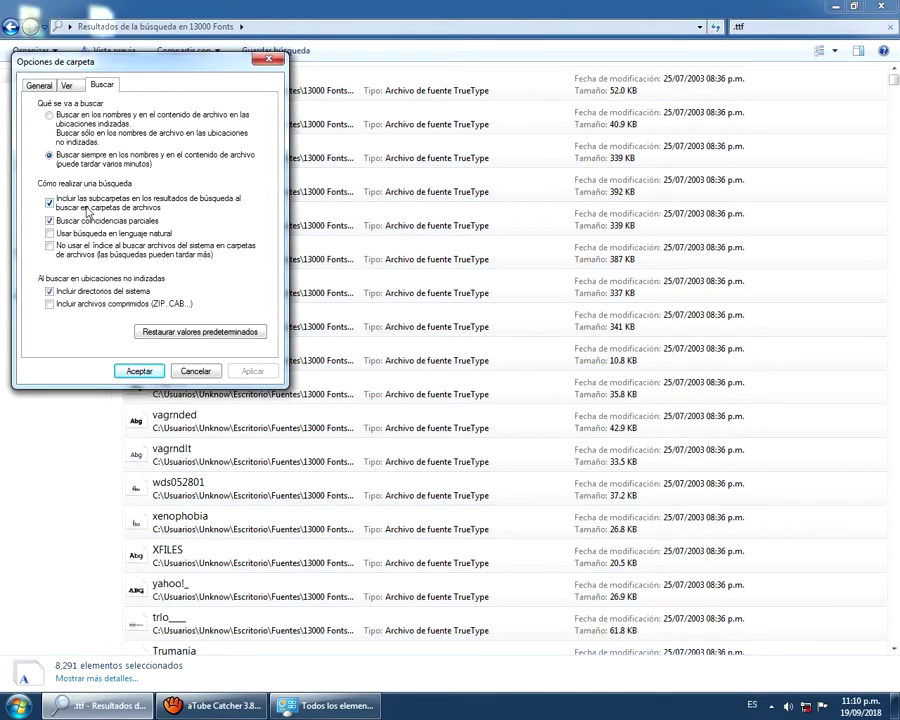
left_click(59, 210)
left_click(250, 372)
left_click_drag(172, 62, 256, 99)
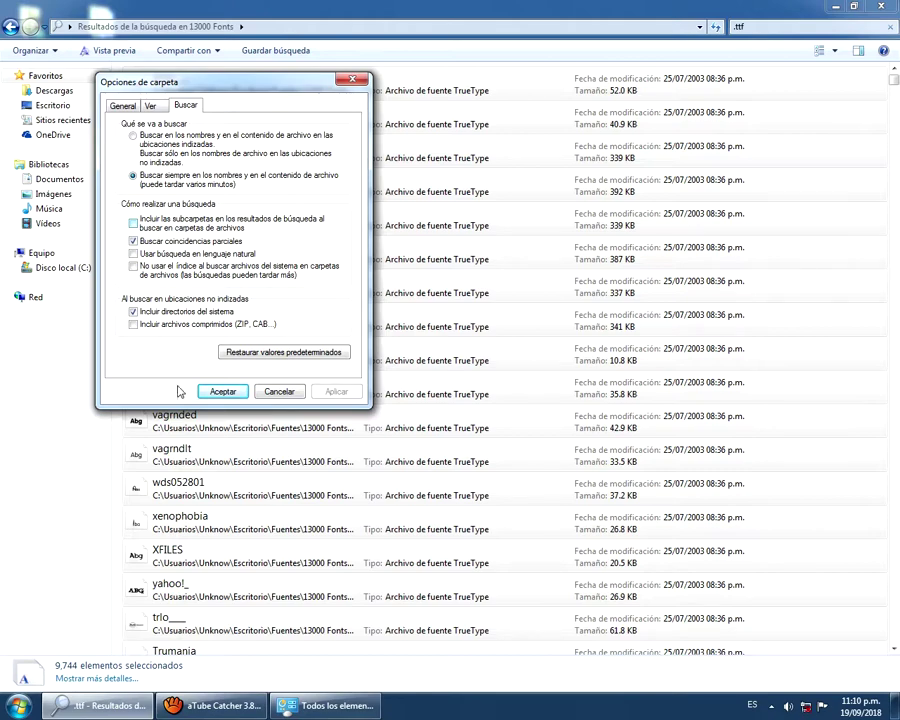
left_click(223, 391)
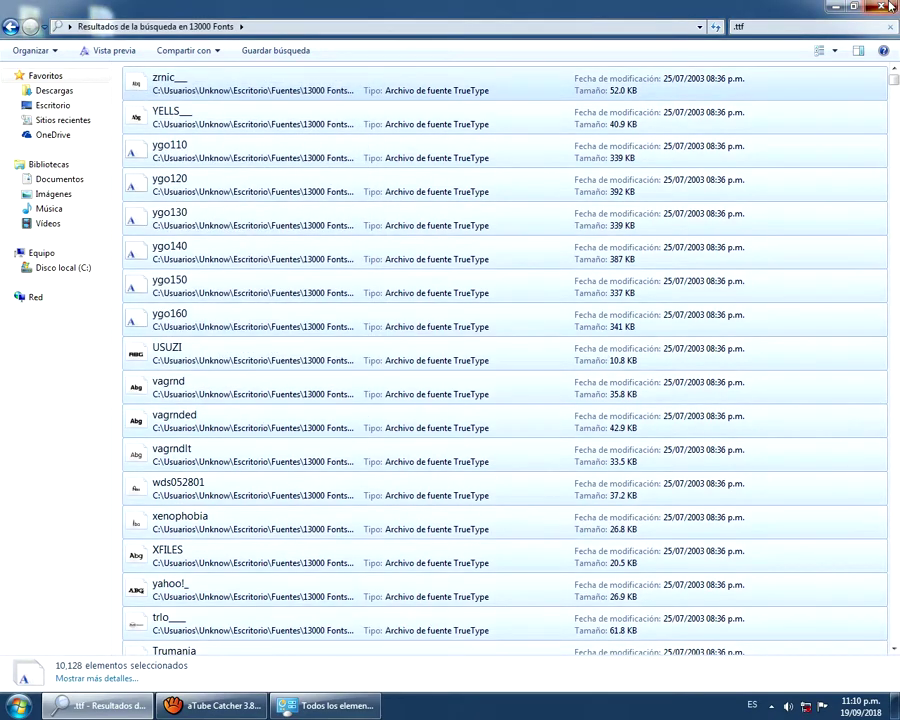
Close the search results window and the Control Panel window
left_click(888, 7)
left_click(255, 707)
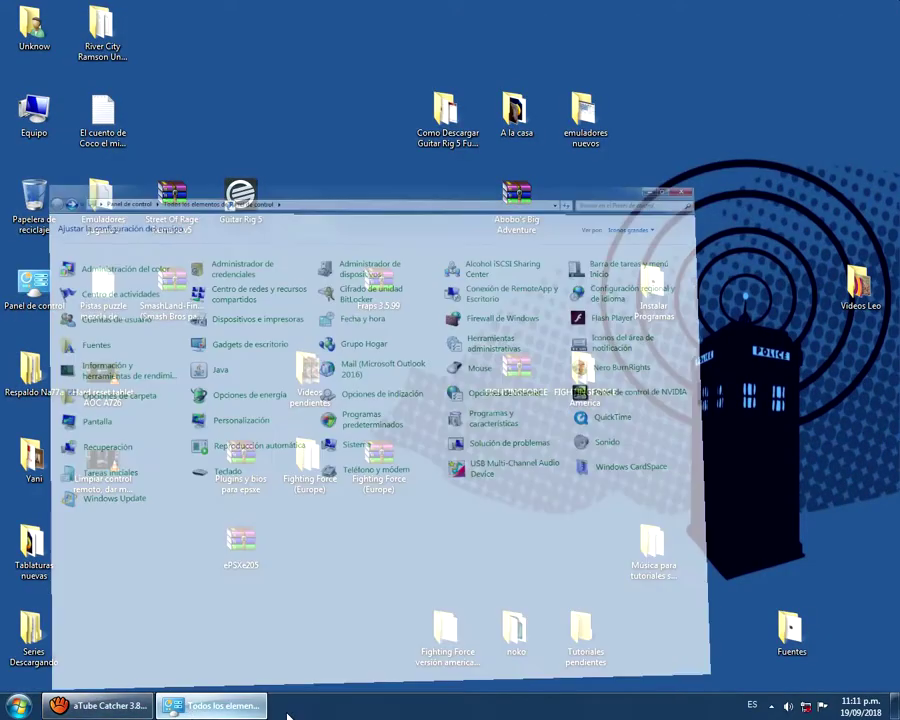
left_click(888, 7)
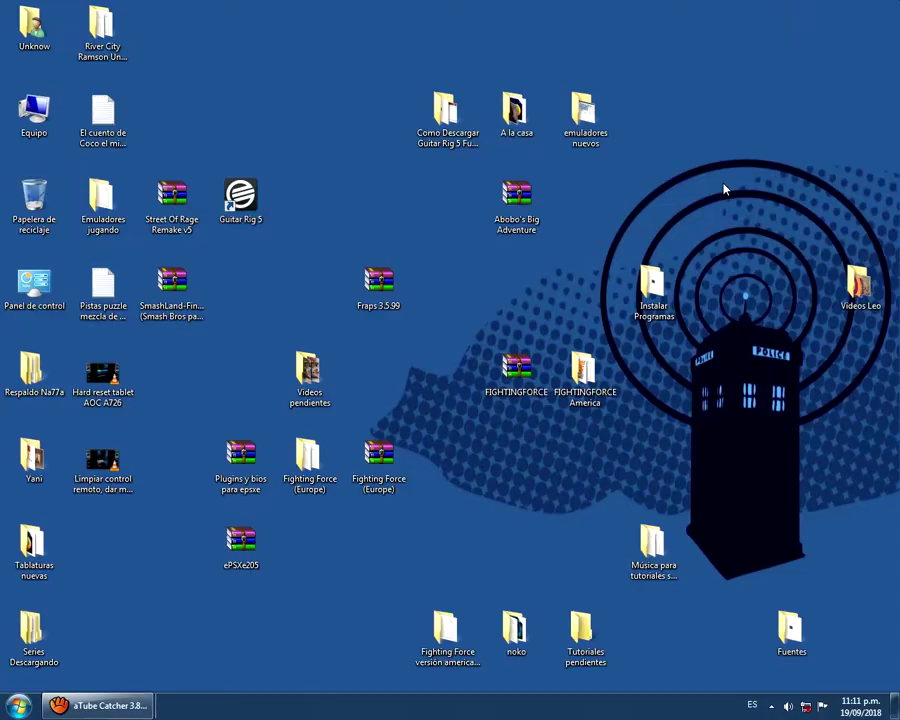
Open the FontViewer subfolder inside the desktop's Fuentes folder and launch the FontViewer application
double_click(790, 628)
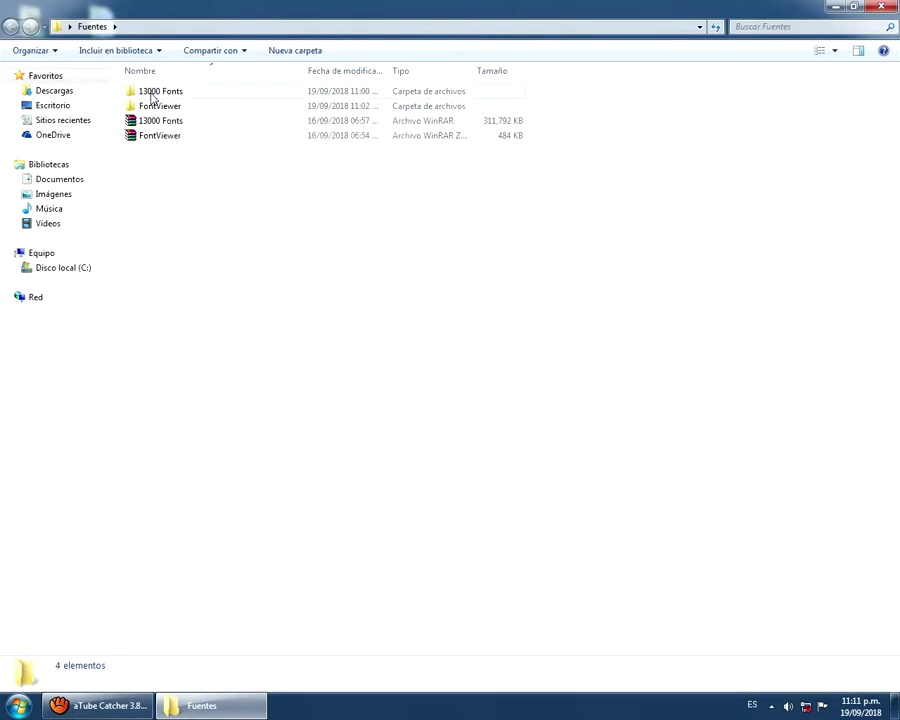
left_click(163, 108)
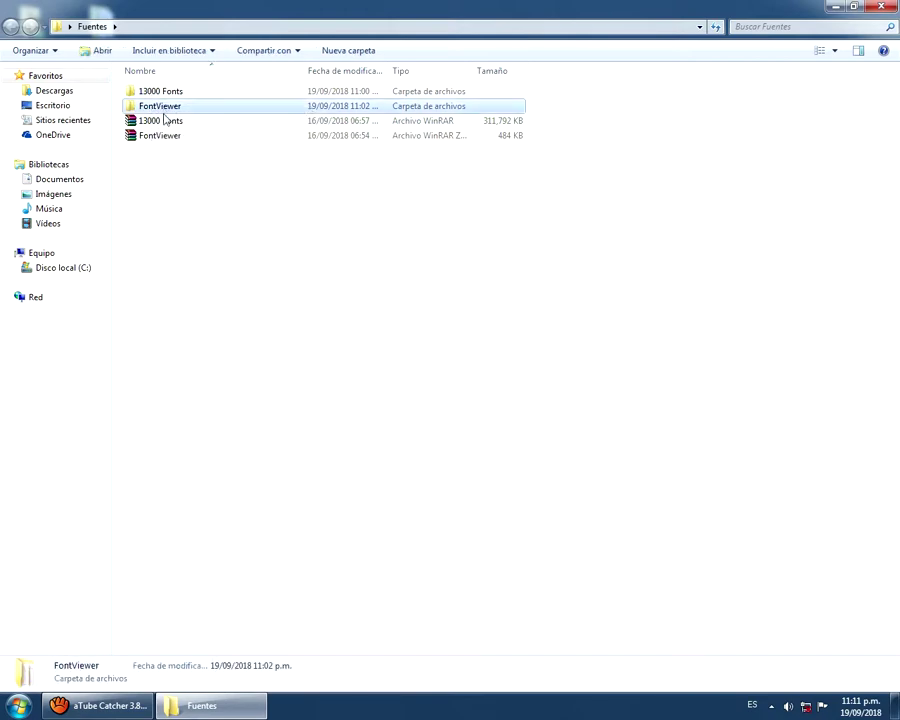
double_click(166, 110)
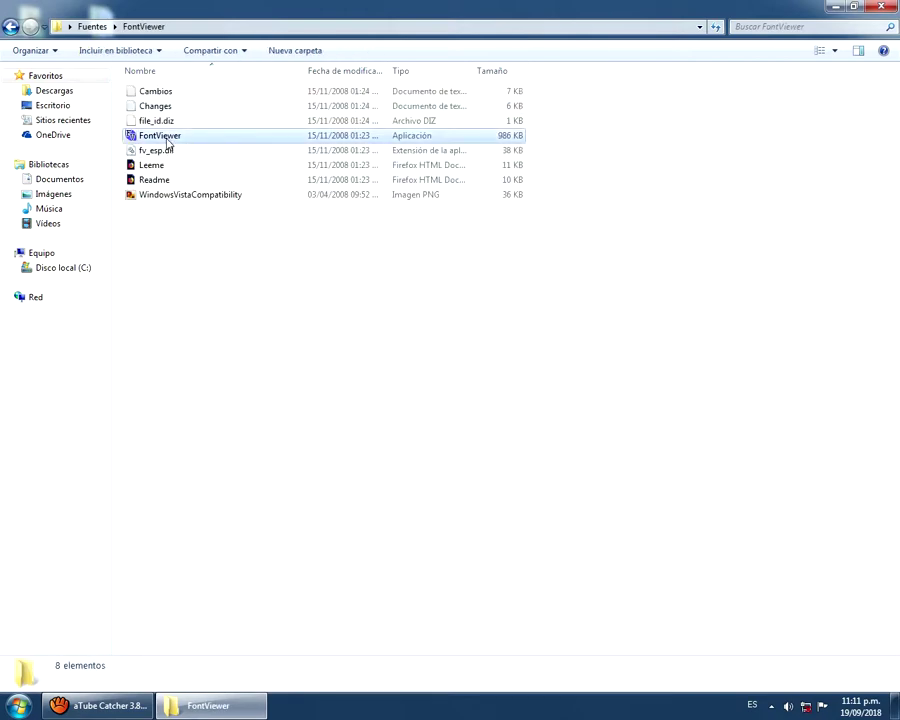
left_click(131, 137)
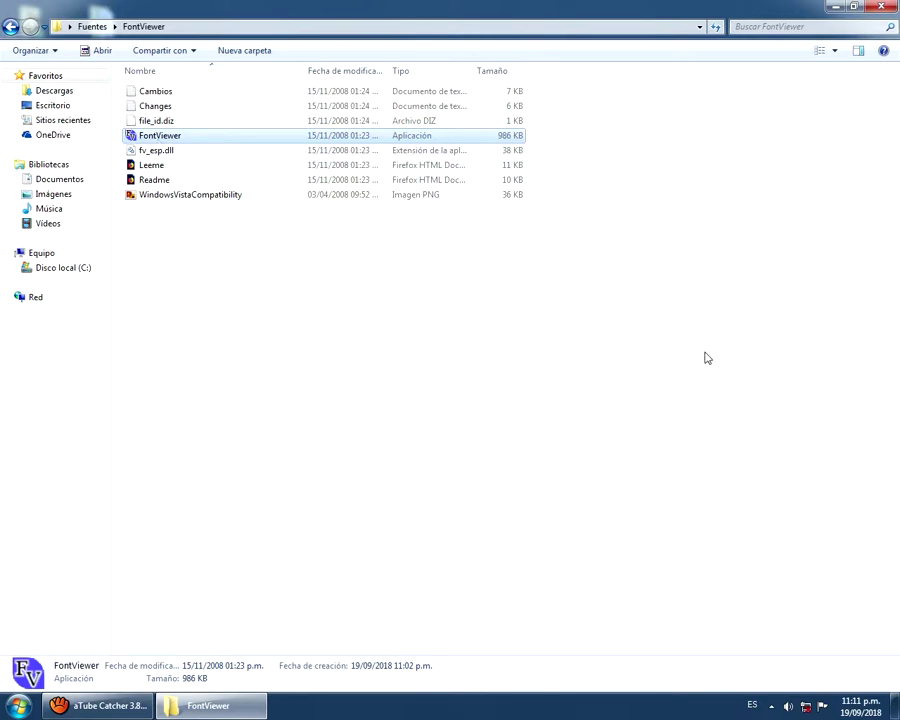
key("Return")
Preview samples of installed fonts near the start of the list, through [.flak.] and up to 02.10
left_click(299, 316)
left_click_drag(272, 279, 263, 376)
scroll(268, 380, "down", 5)
left_click(276, 381)
scroll(276, 378, "down", 5)
left_click(278, 358)
left_click(280, 371)
key("Down")
key("Down")
key("Down")
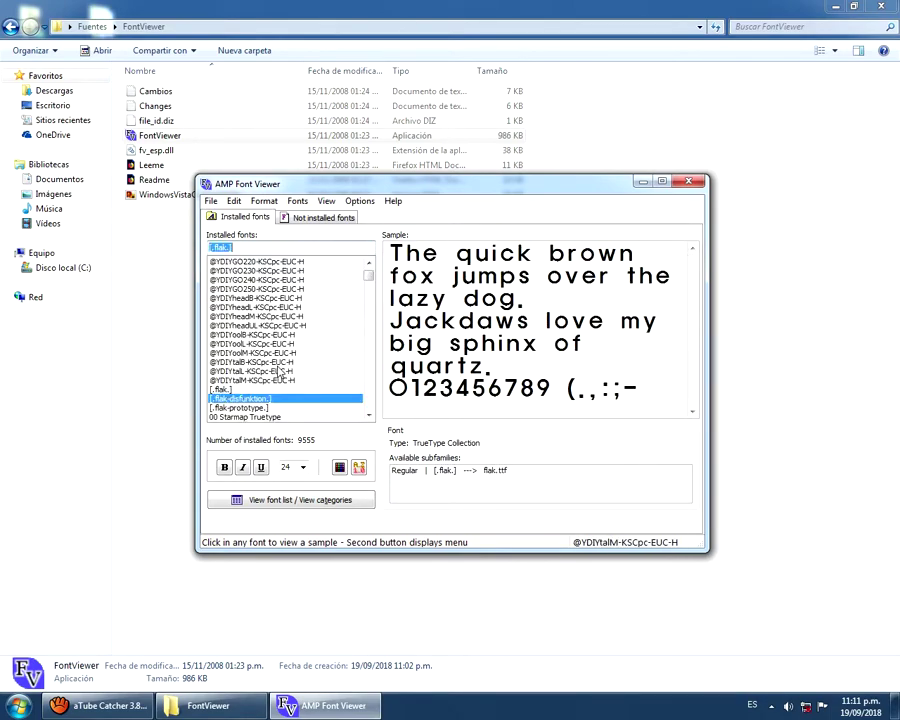
key("Down")
key("Down")
key("Down")
key("Down")
key("Down")
key("Down")
key("Down")
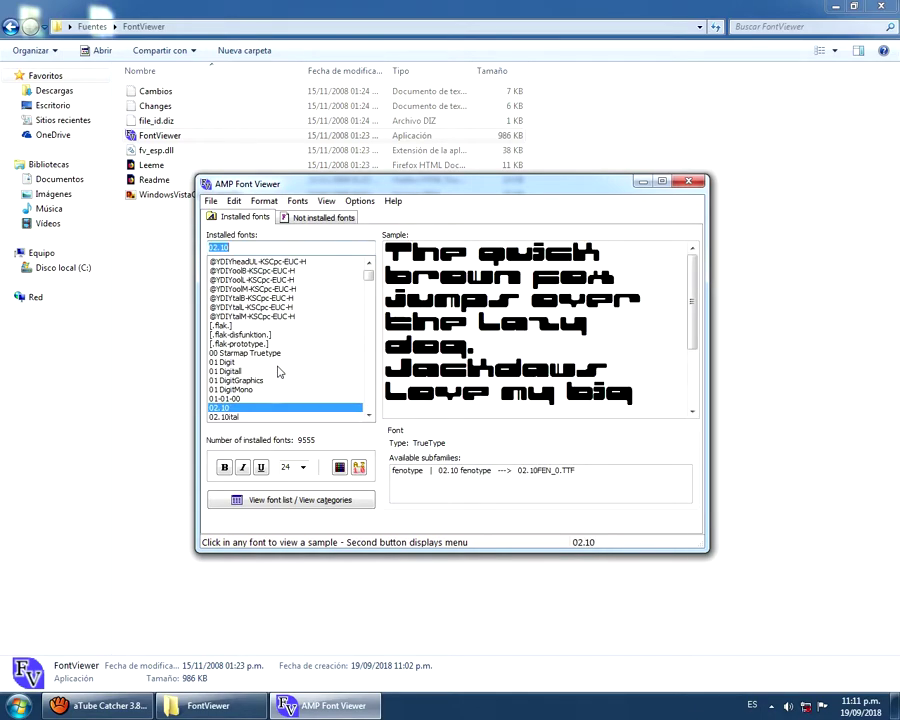
Go to the installed fonts starting with Y and preview several of them, including Yoshitoshi
scroll(340, 348, "down", 8)
left_click_drag(368, 275, 368, 401)
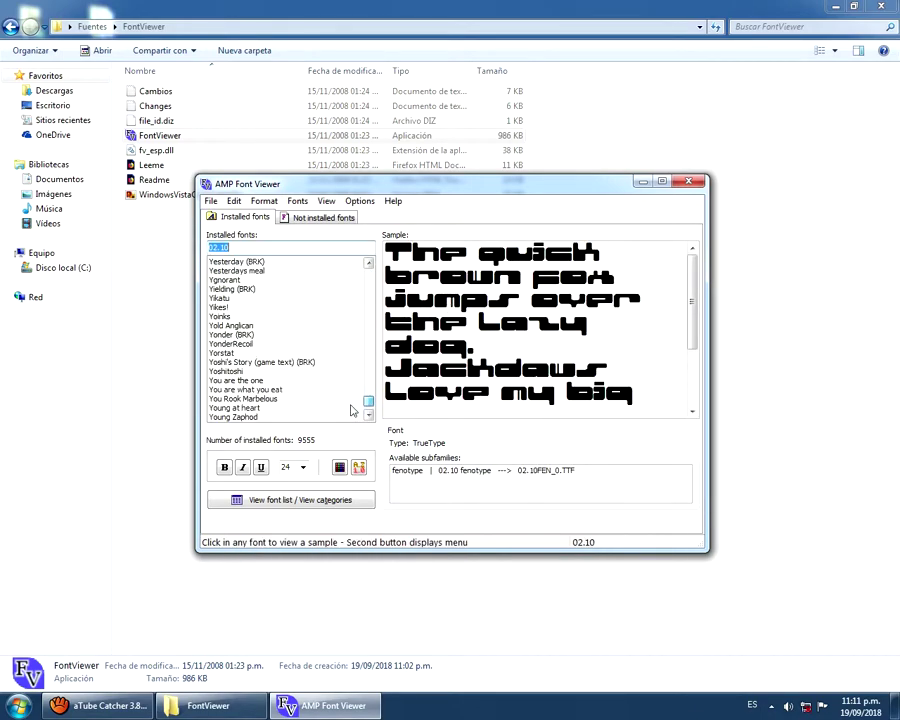
left_click(255, 343)
left_click(256, 316)
left_click(256, 297)
left_click(256, 307)
left_click(245, 325)
left_click(243, 364)
left_click(240, 408)
left_click(238, 334)
left_click(242, 398)
left_click(245, 316)
left_click(245, 280)
left_click(258, 371)
Preview the samples of fonts near the end of the list, including Zachary, ZaleskiCaps and Zado
scroll(262, 373, "down", 7)
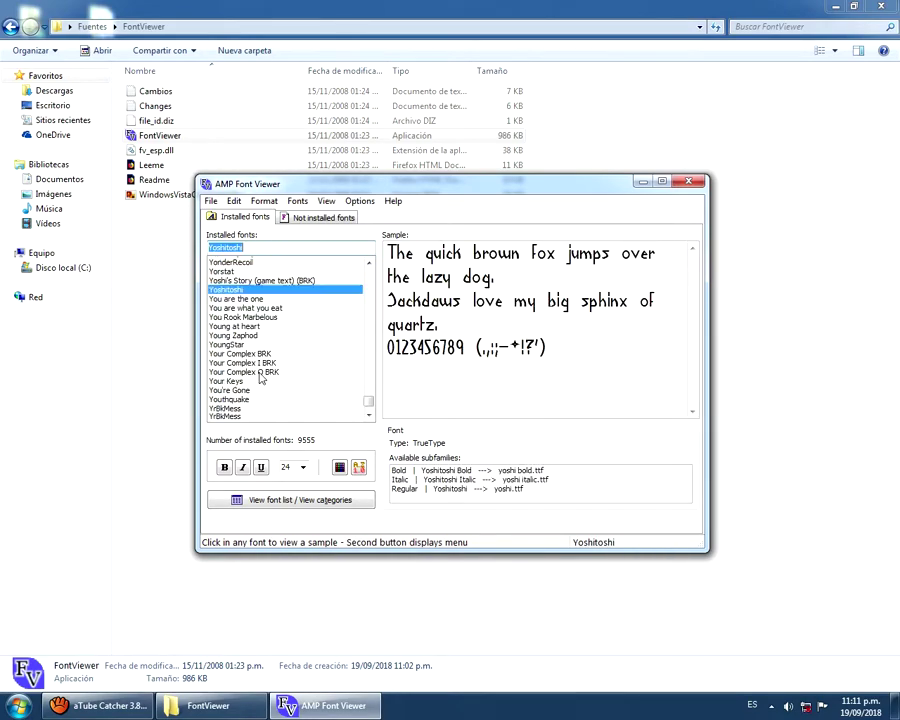
left_click(262, 376)
scroll(262, 376, "down", 1)
left_click(259, 409)
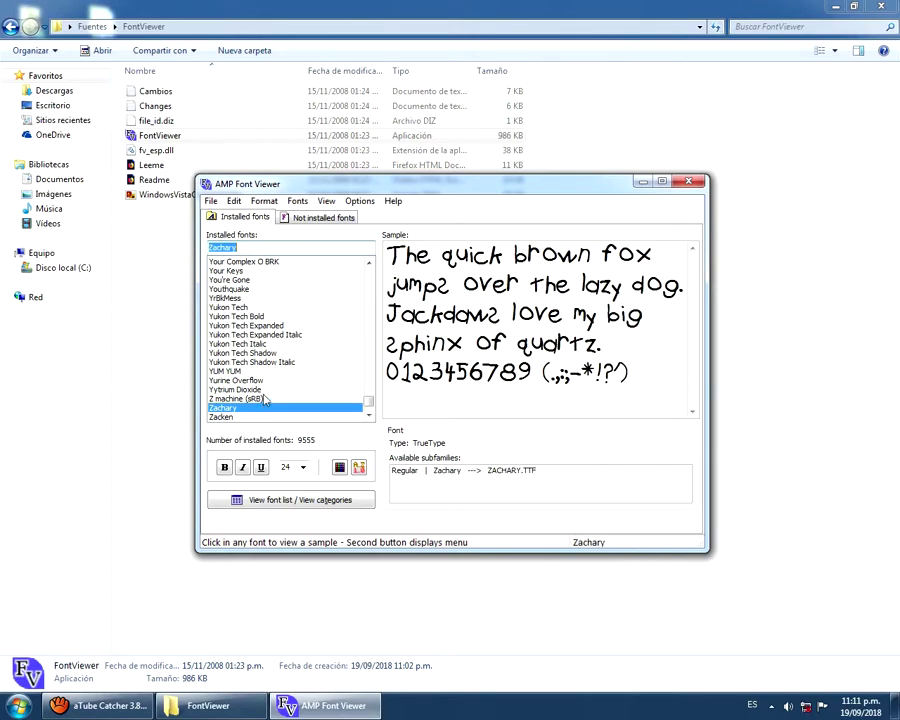
left_click(263, 399)
scroll(263, 400, "down", 3)
left_click(262, 389)
left_click(262, 407)
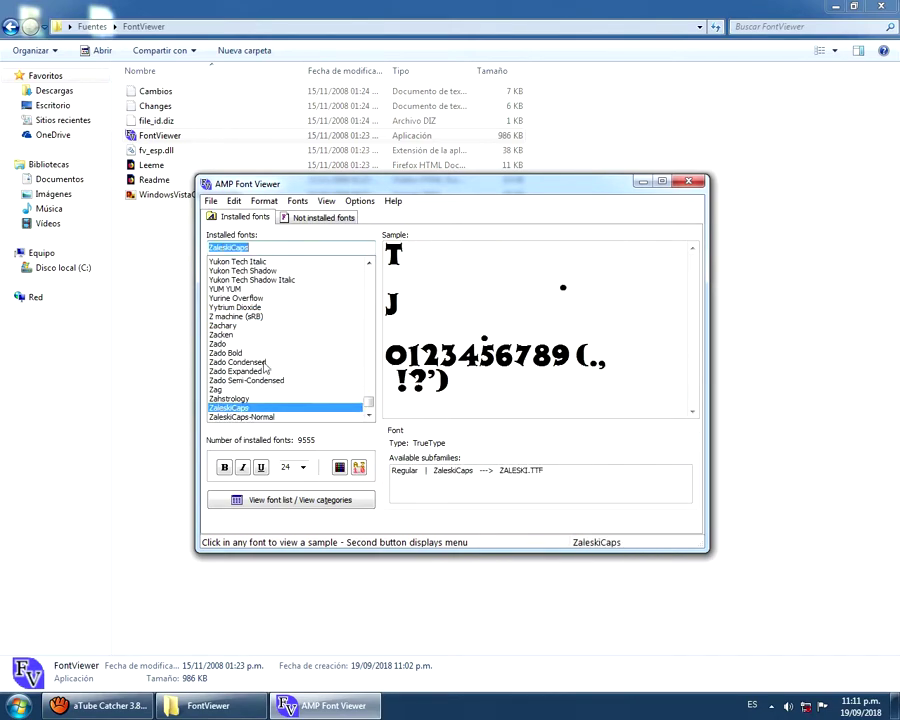
left_click(267, 343)
scroll(270, 345, "down", 1)
Search the installed fonts for "jur" and examine the sample text of the Jurassic font
type("jur")
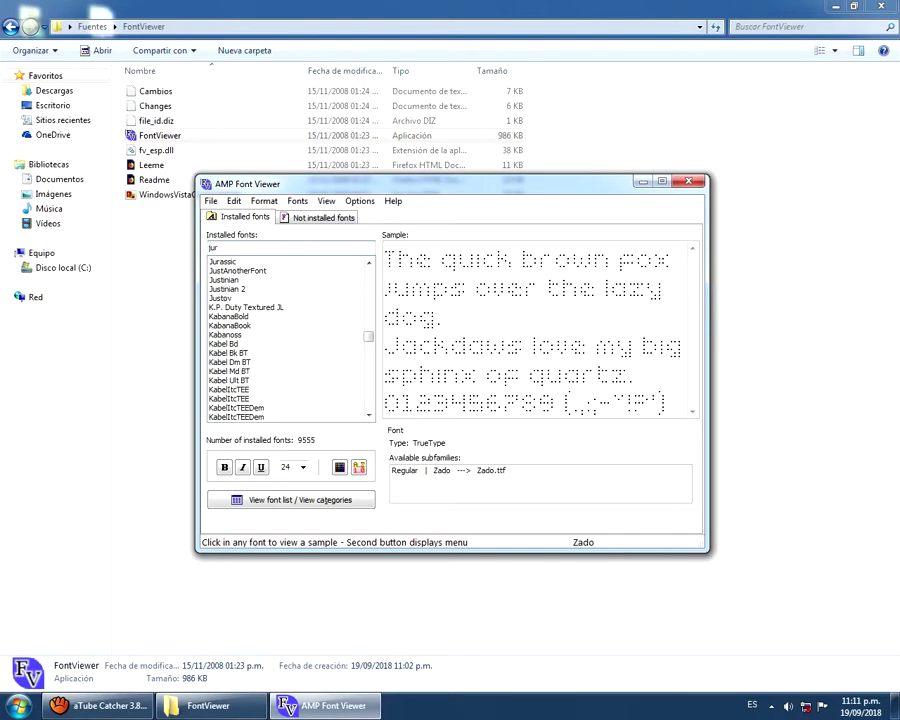
left_click(272, 261)
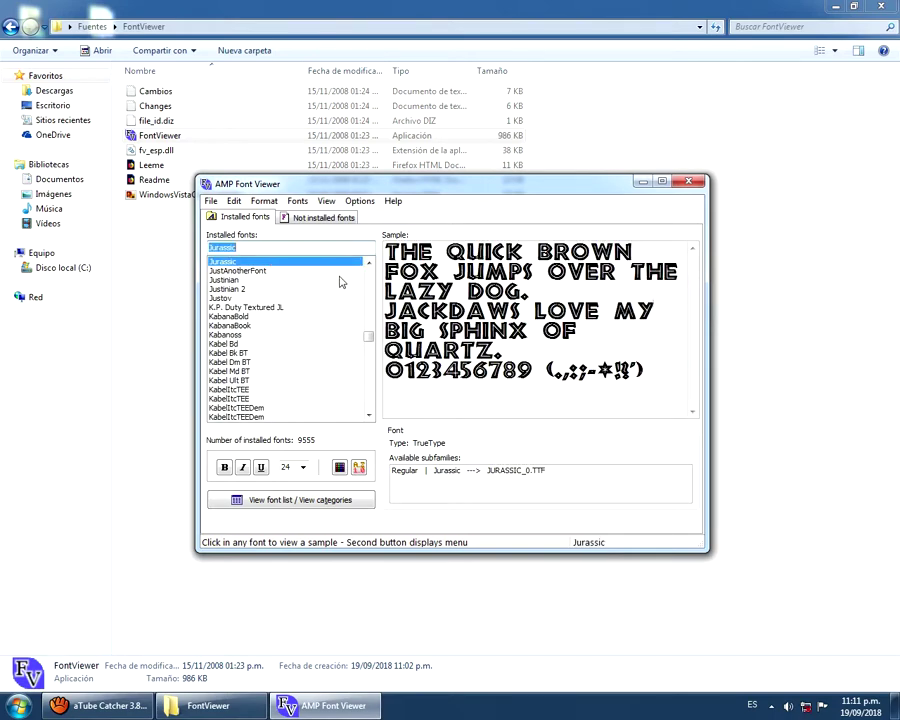
left_click_drag(422, 252, 587, 391)
left_click(568, 370)
Step through the samples of the fonts that follow Jurassic, up to Kabanoss
key("Down")
key("Down")
key("Down")
key("Down")
key("Down")
key("Down")
key("Down")
key("Down")
key("Down")
key("Down")
key("Down")
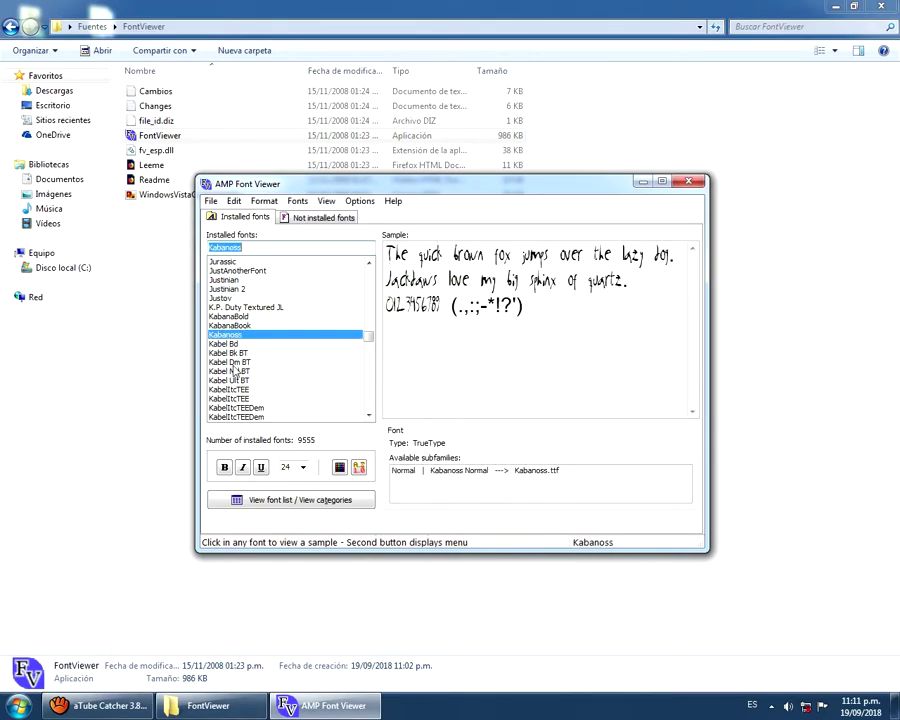
Preview further installed fonts starting with K, including Kaesefuesse and Kallamar
scroll(268, 386, "down", 2)
left_click(268, 382)
left_click(278, 407)
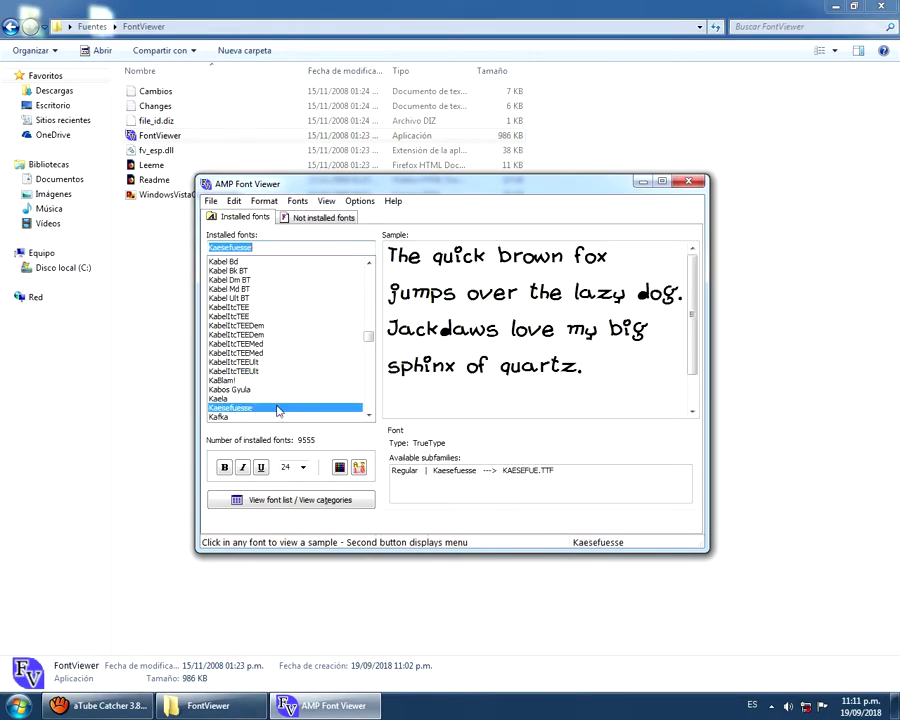
left_click(284, 408)
left_click(285, 382)
Compare the samples of fonts such as Kashner, Kaptain Toupe, Karnivore Krate, Kaplan and Kaptain Kurk
scroll(287, 382, "down", 4)
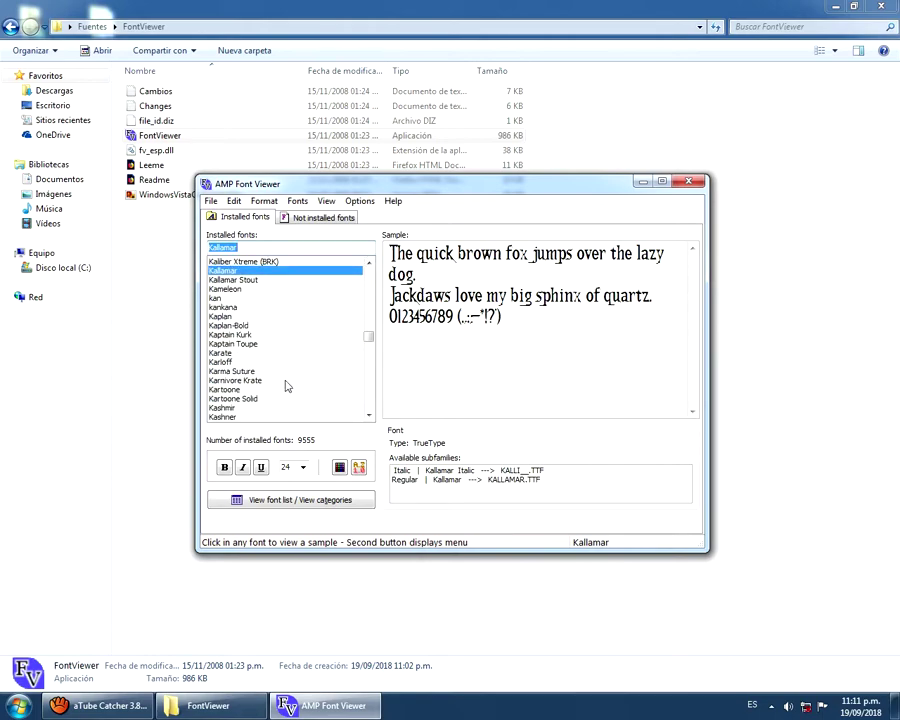
left_click(283, 416)
left_click(287, 344)
left_click(279, 298)
left_click(282, 380)
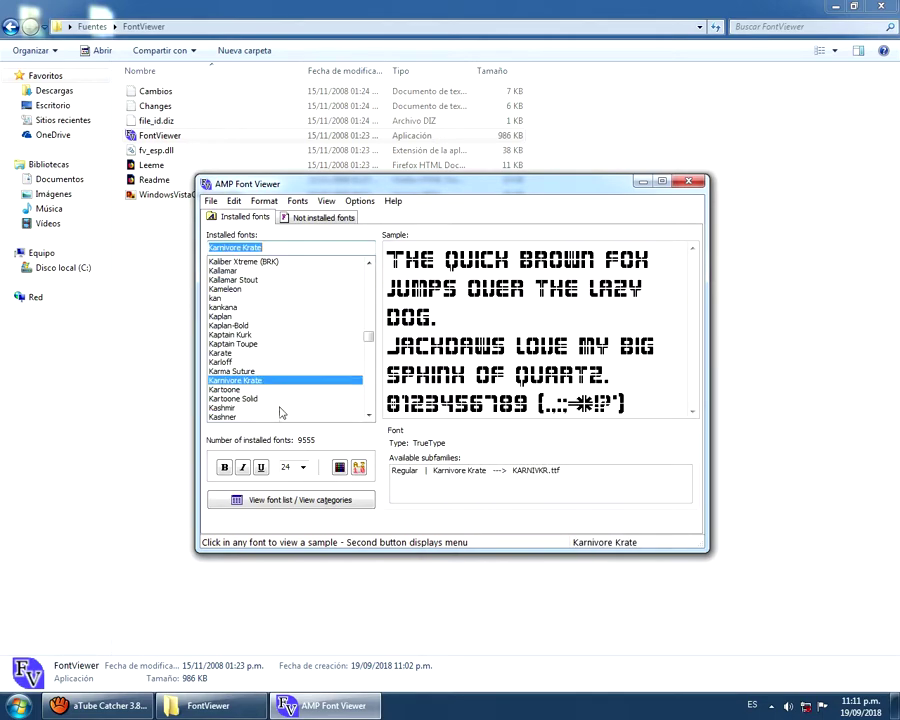
left_click(283, 343)
left_click(276, 317)
left_click(278, 380)
left_click(269, 335)
Preview the samples of Kathasa, Kastler, Kashmir, Kartoone Solid and KathleenLowercase
scroll(270, 340, "down", 4)
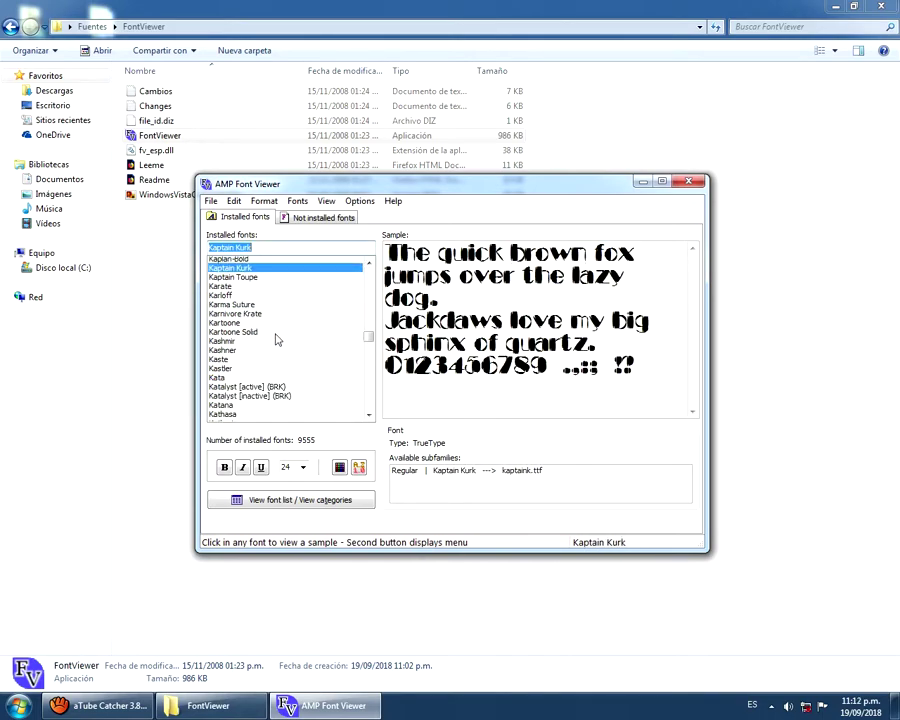
left_click(274, 326)
left_click(300, 371)
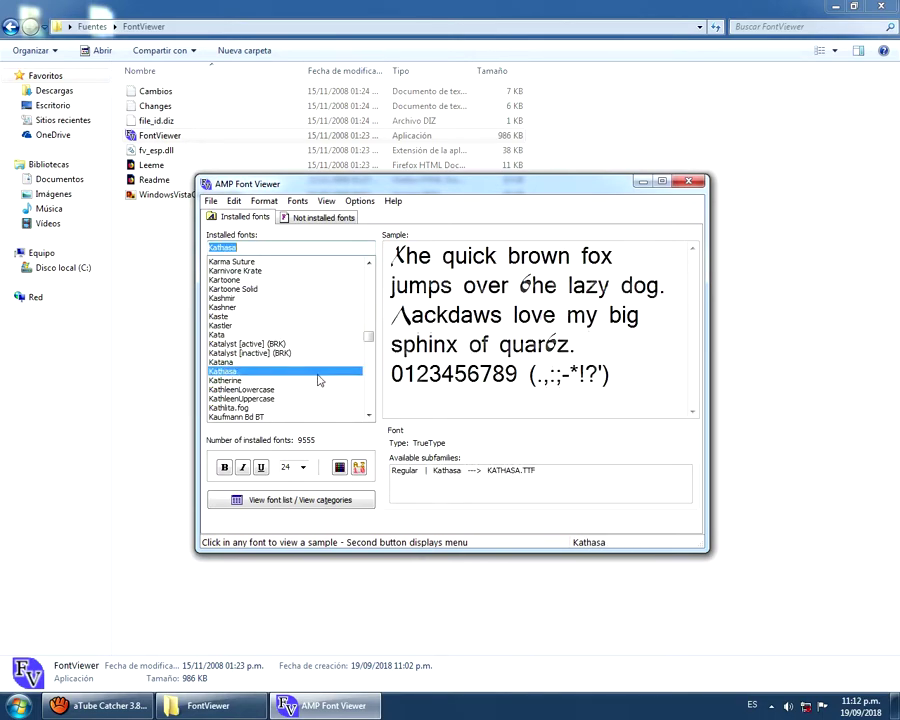
left_click(260, 325)
left_click(268, 298)
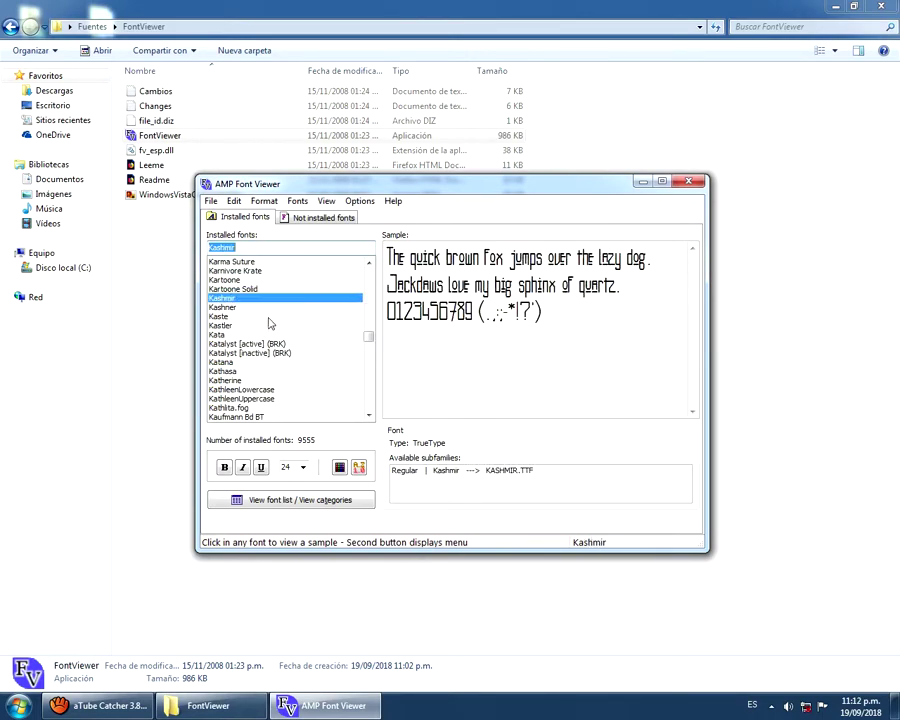
left_click(274, 289)
left_click(272, 389)
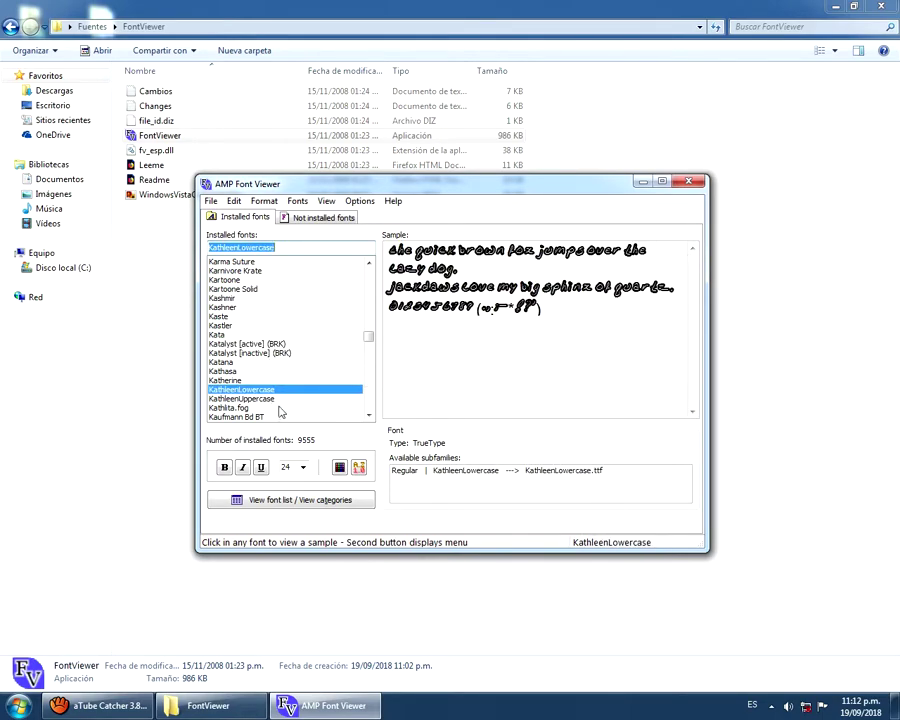
left_click_drag(482, 182, 472, 232)
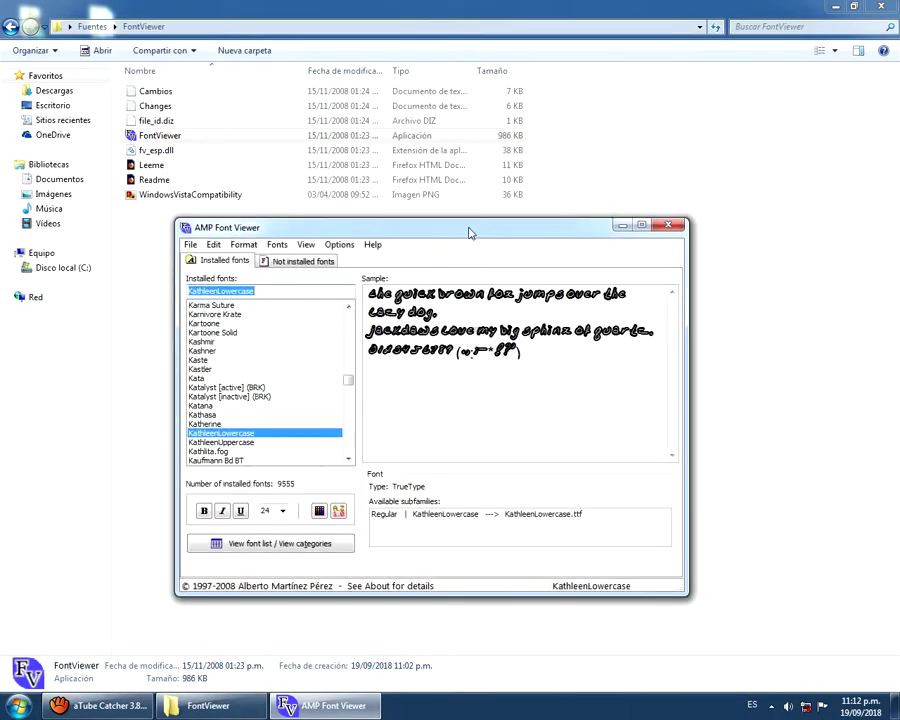
left_click(322, 706)
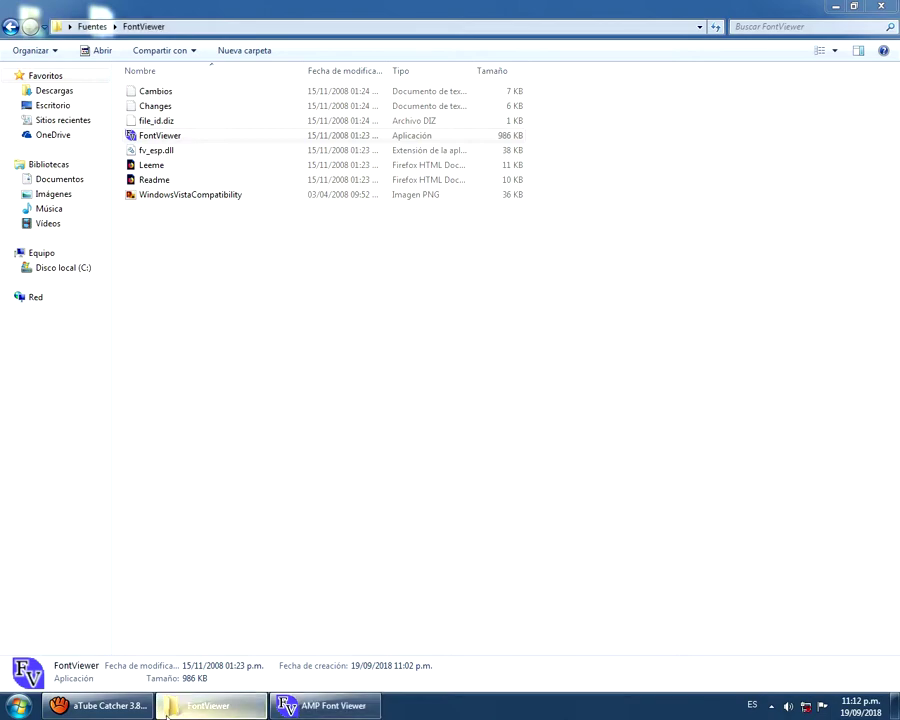
left_click(322, 706)
mouse_move(441, 244)
left_mouse_down()
mouse_move(466, 234)
mouse_move(446, 238)
left_mouse_up()
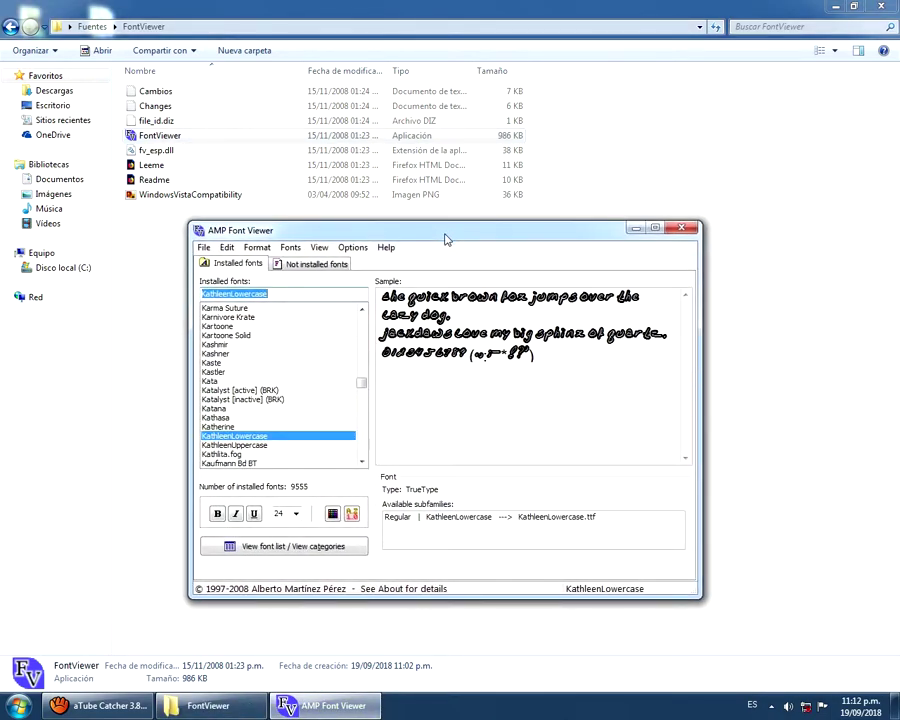